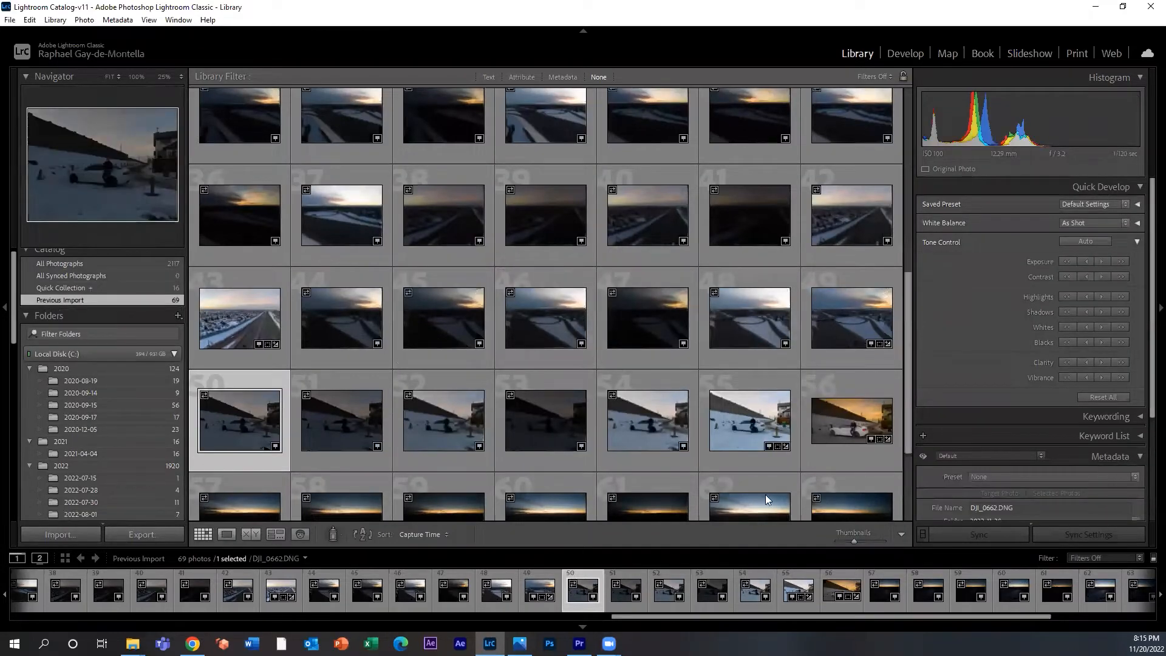
Import all photos from D: 01 - Images, 00 - Drone Source, Calgary, AB, 2022_11_20_Timelapses, folder 100_0621, as copies.
click(68, 533)
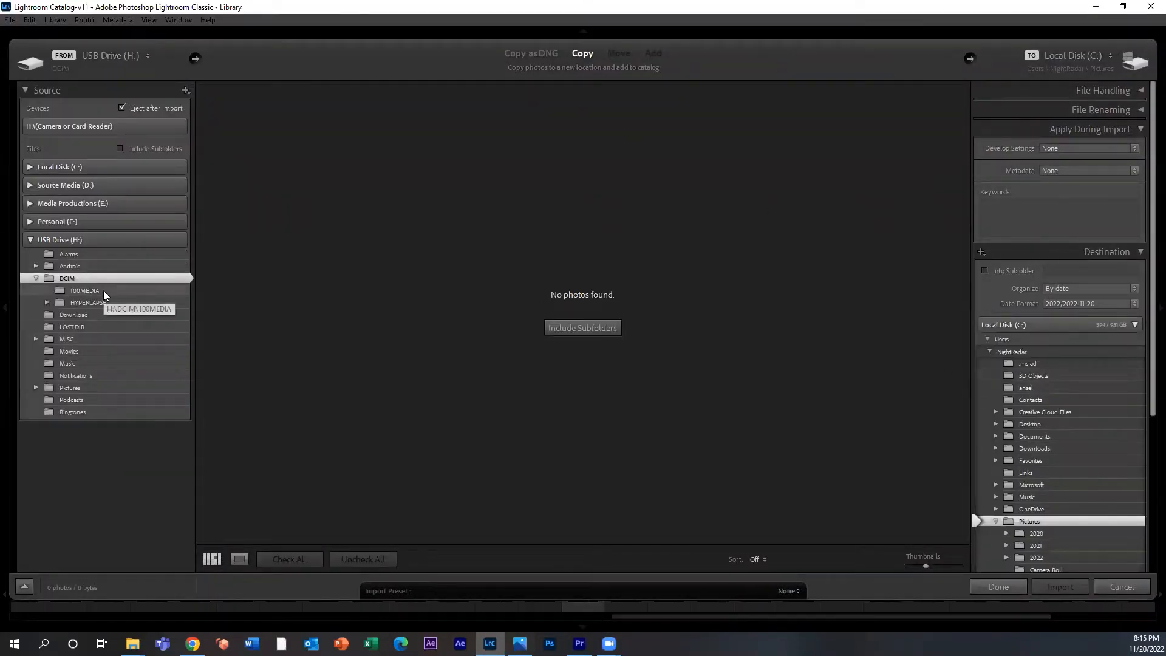
click(71, 184)
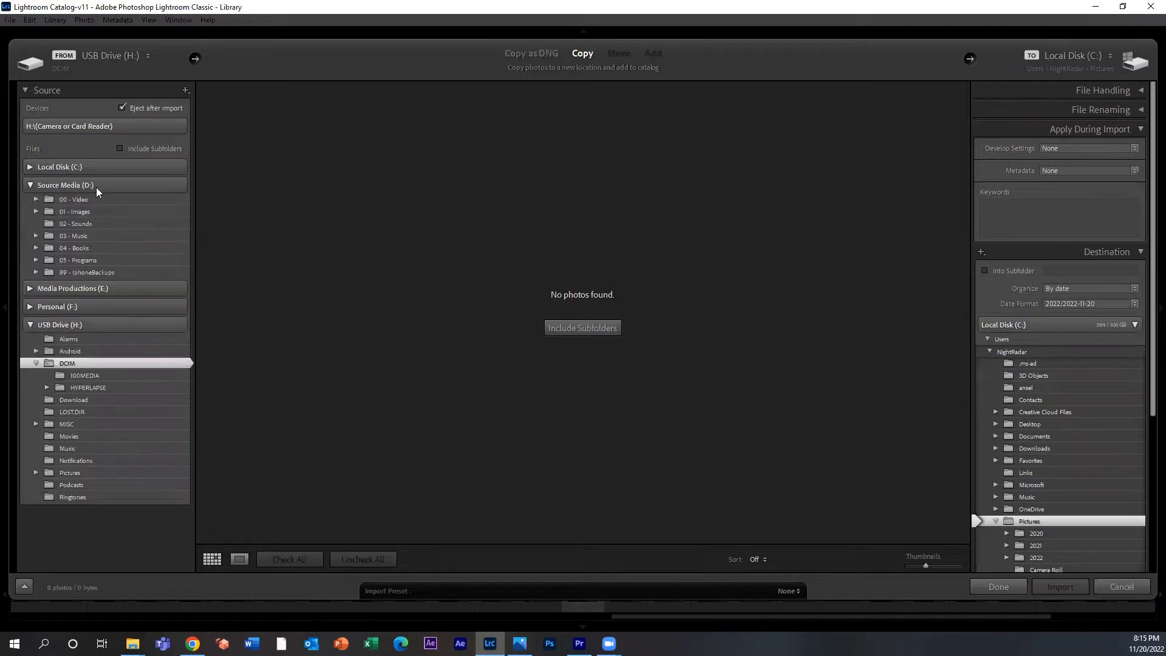
click(83, 210)
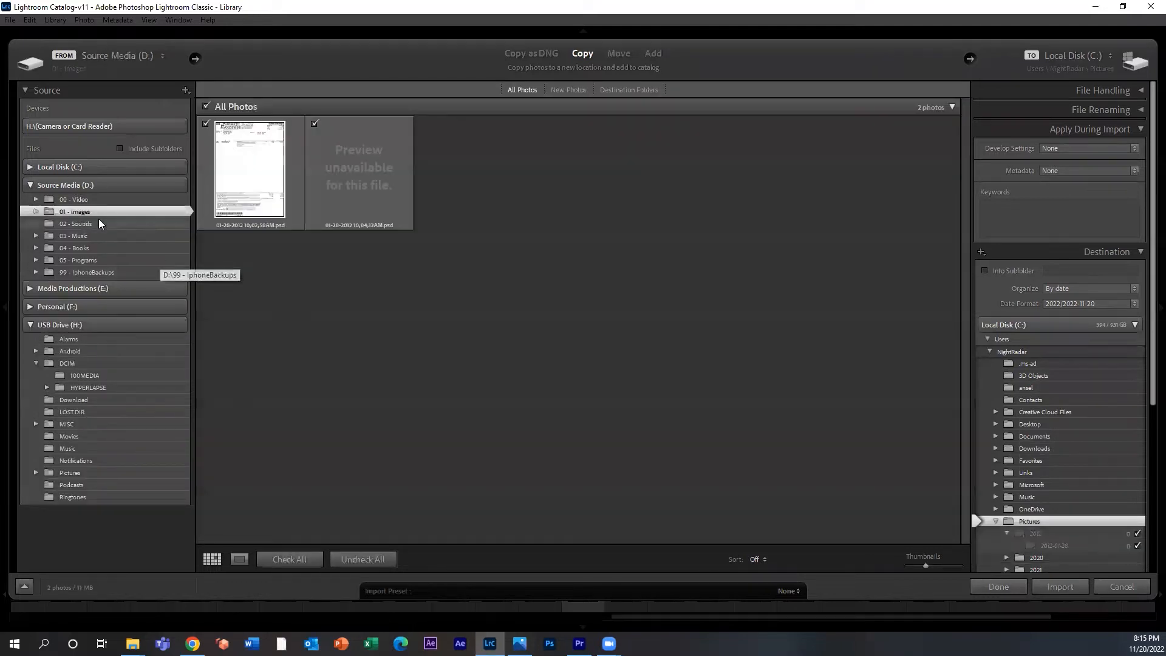
double_click(83, 211)
click(81, 210)
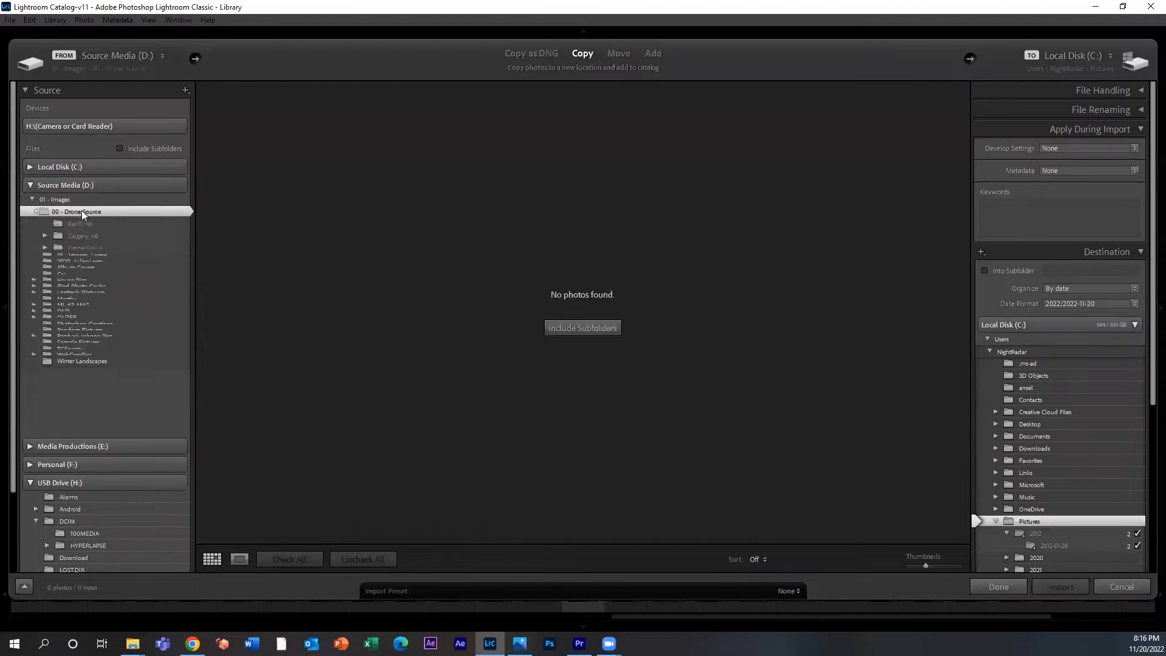
double_click(83, 211)
double_click(58, 224)
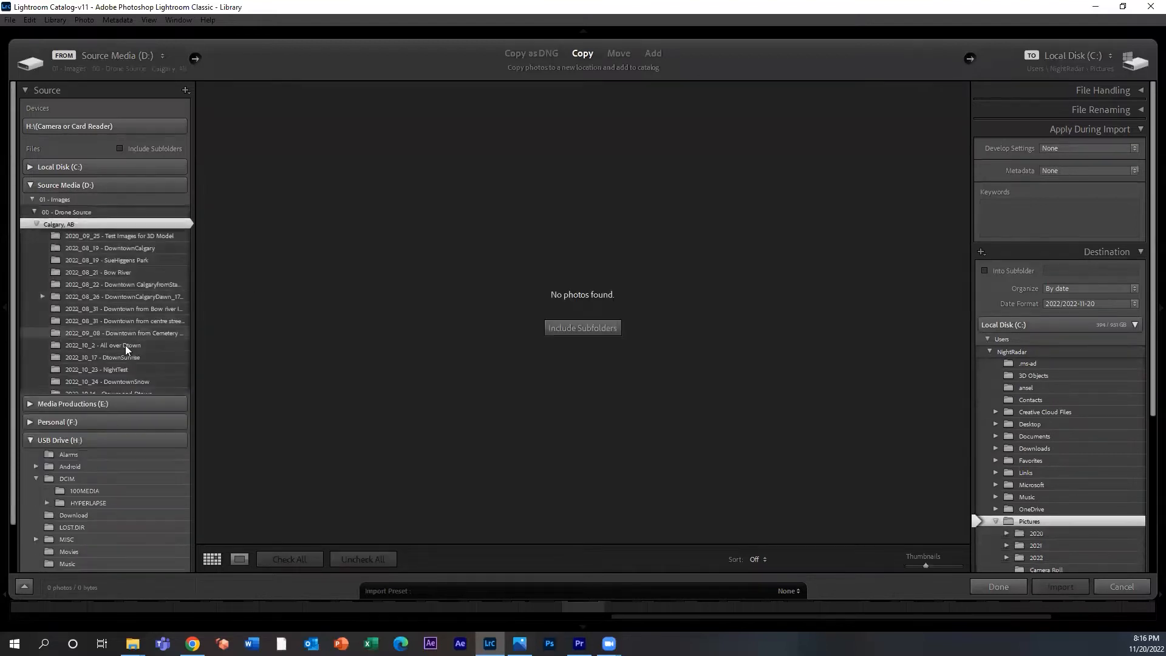
scroll(118, 359, down, 3)
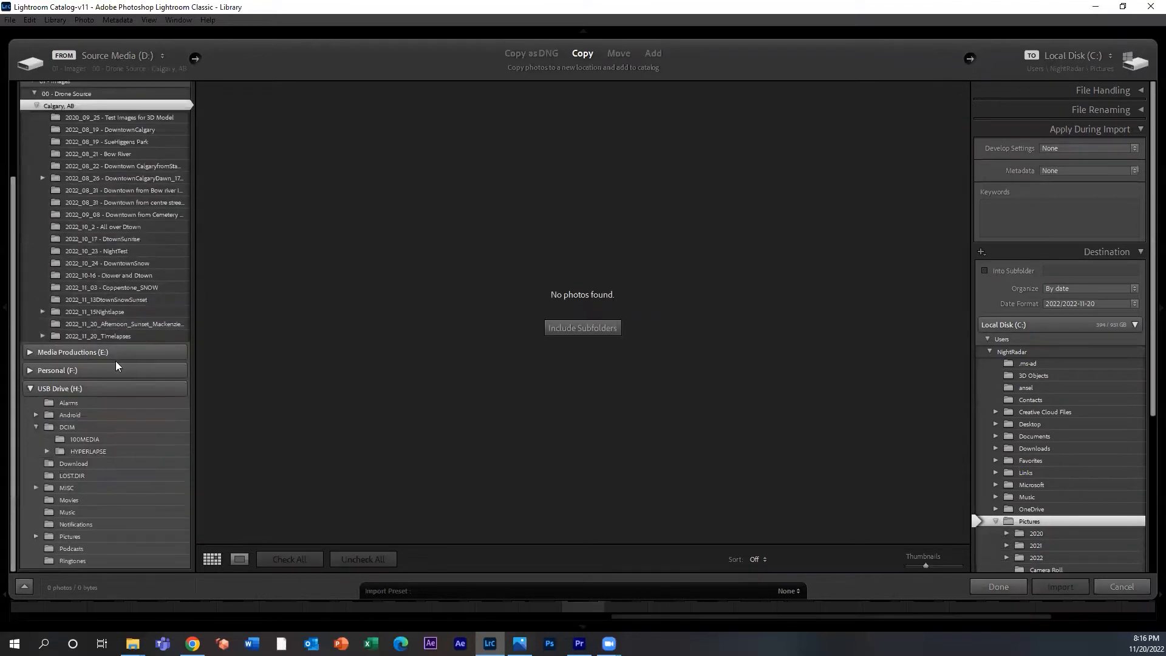
double_click(109, 336)
click(80, 260)
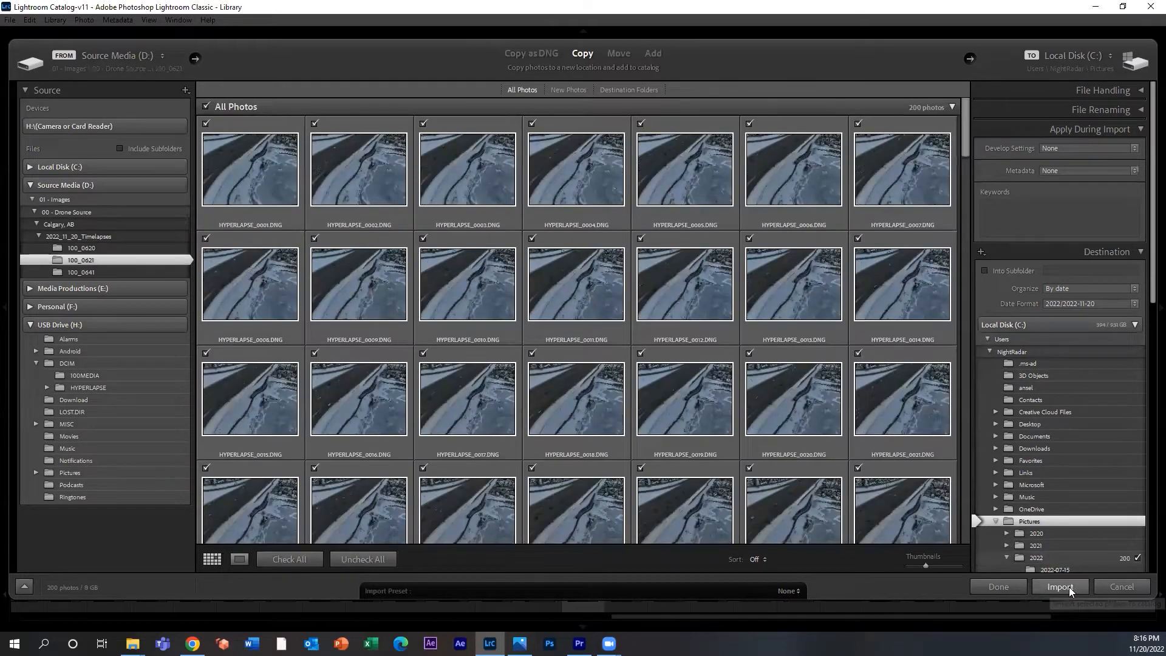
key(Return)
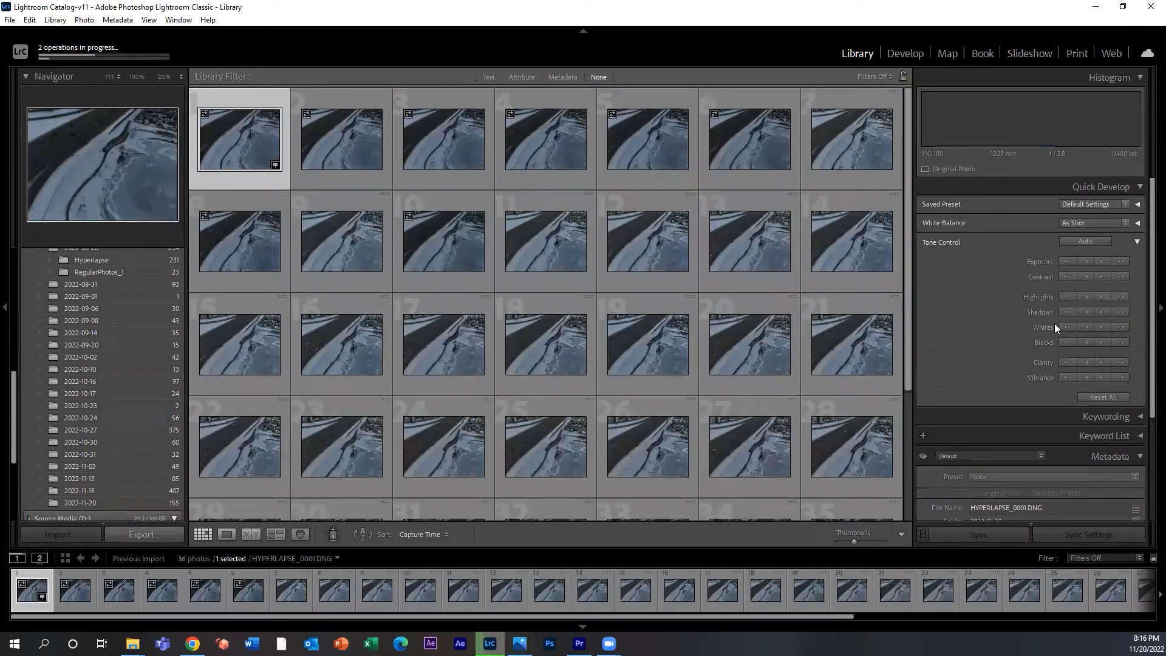
Select the last photo of the imported sequence, HYPERLAPSE_0200.DNG, and open it for developing.
drag(908, 189, 903, 410)
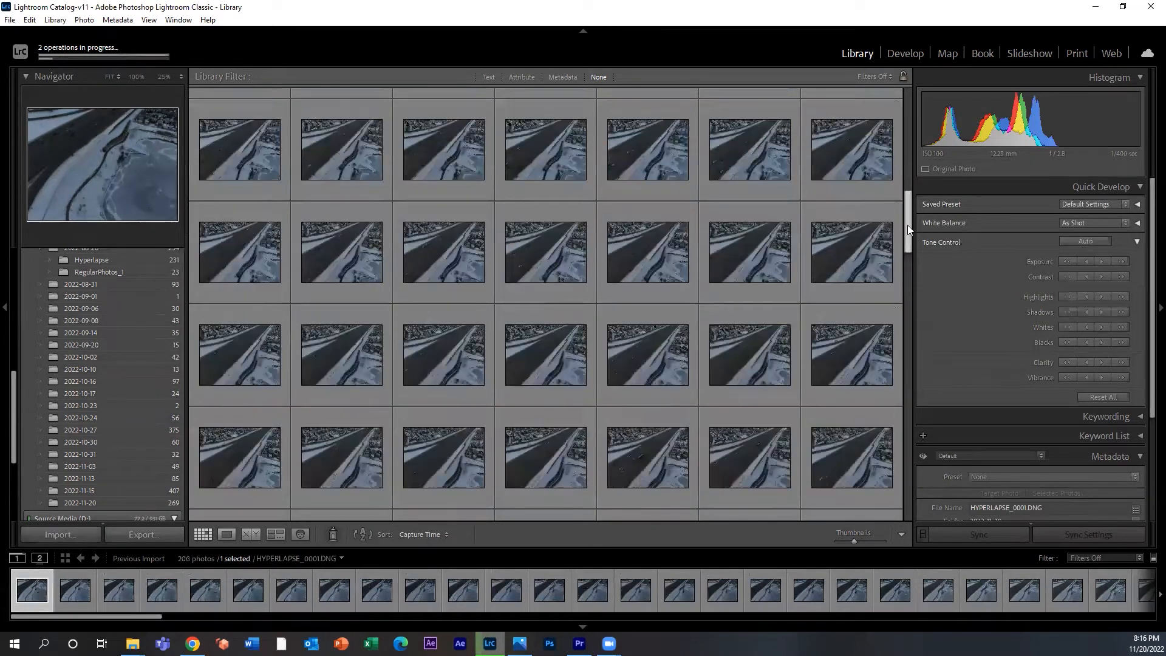
drag(909, 215, 903, 340)
click(905, 482)
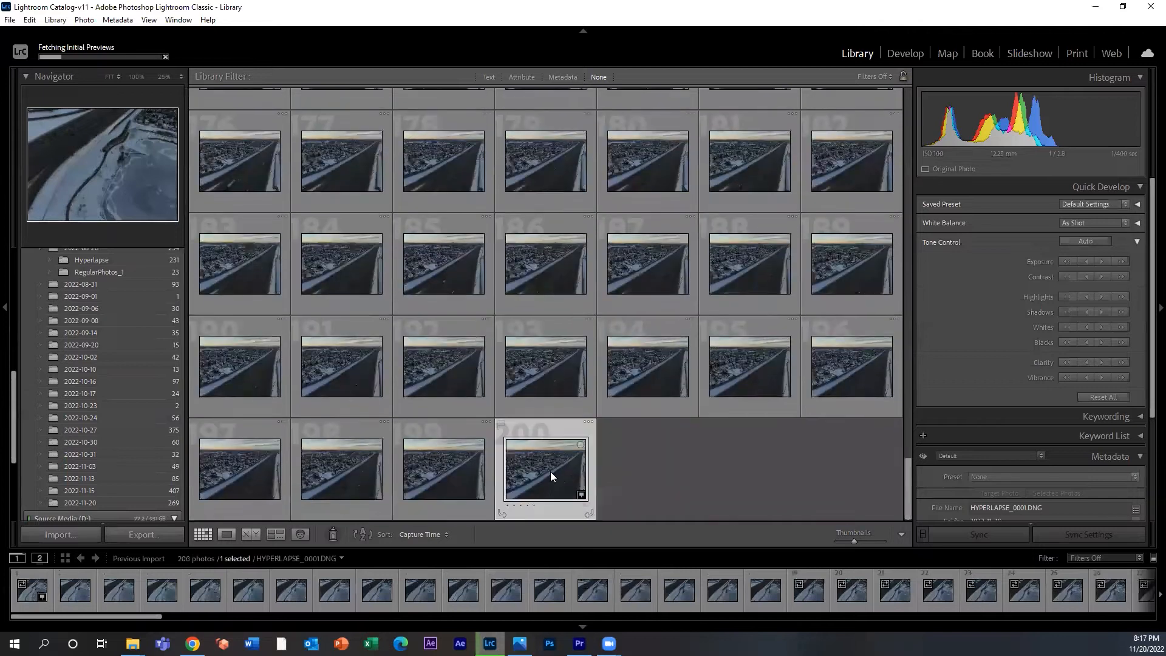
click(553, 468)
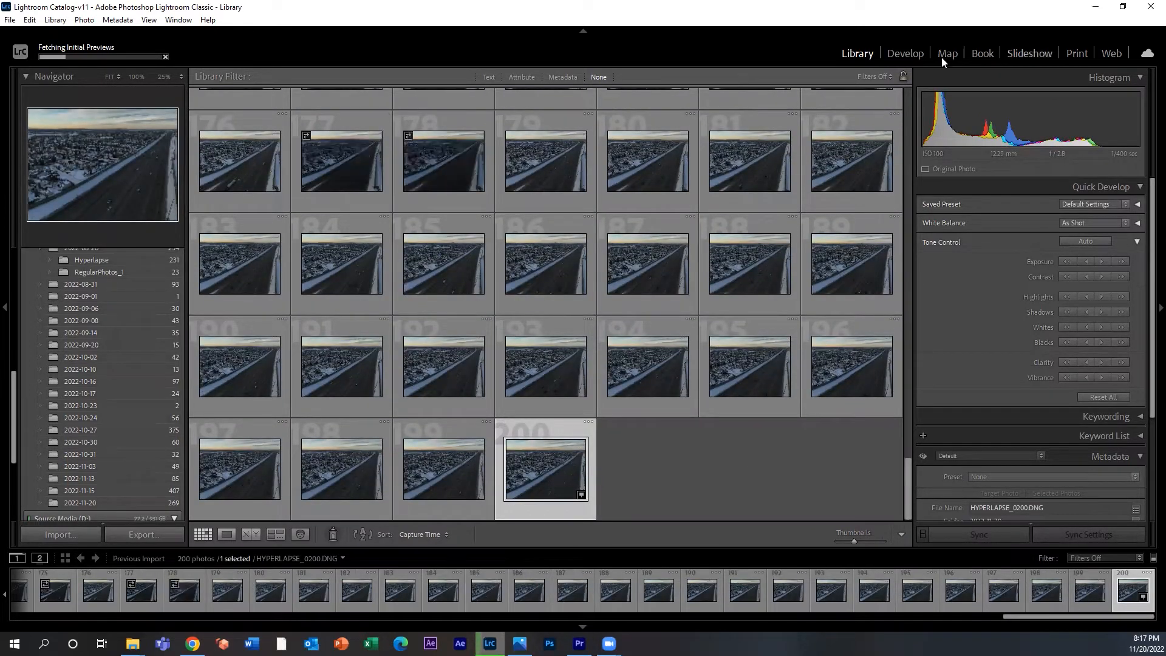
click(915, 53)
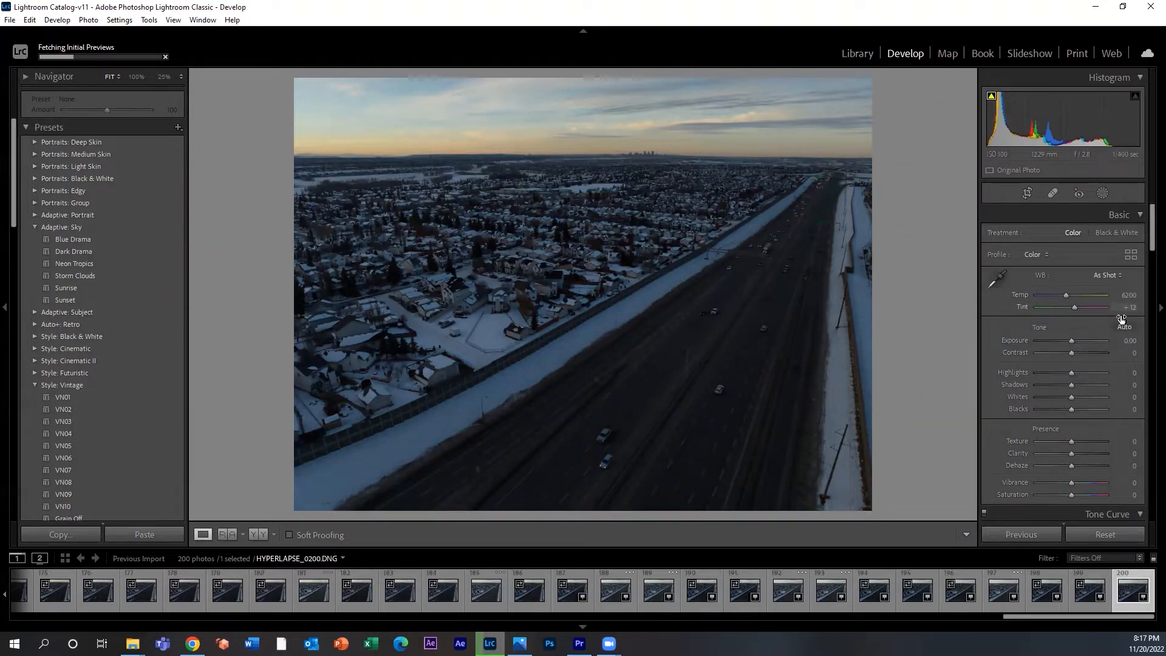
Apply Auto tone and refine it to exposure +1.38, contrast +44, highlights -100, shadows +47, whites +33 and blacks -44.
click(1131, 326)
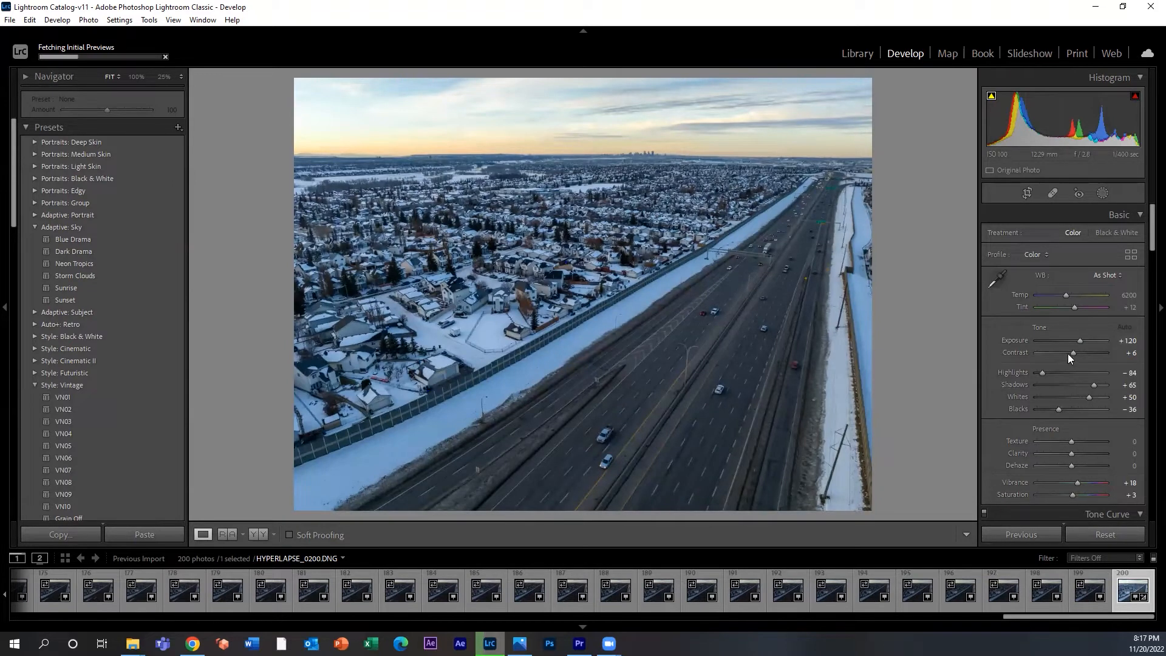
drag(1075, 349, 1088, 351)
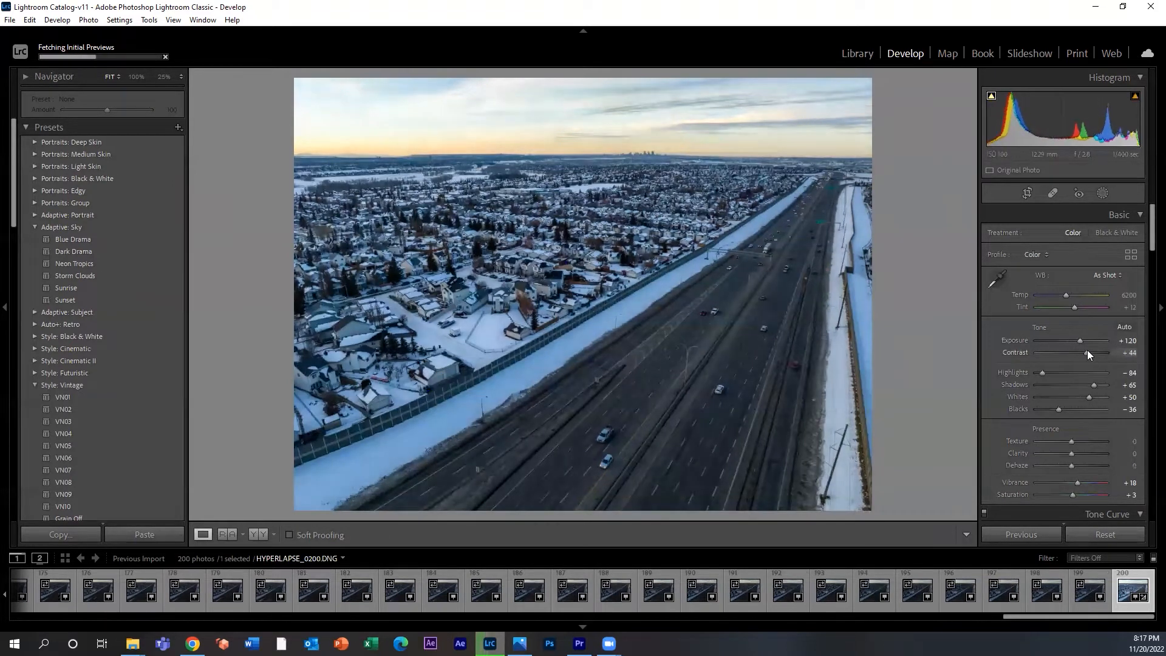
scroll(1060, 363, down, 3)
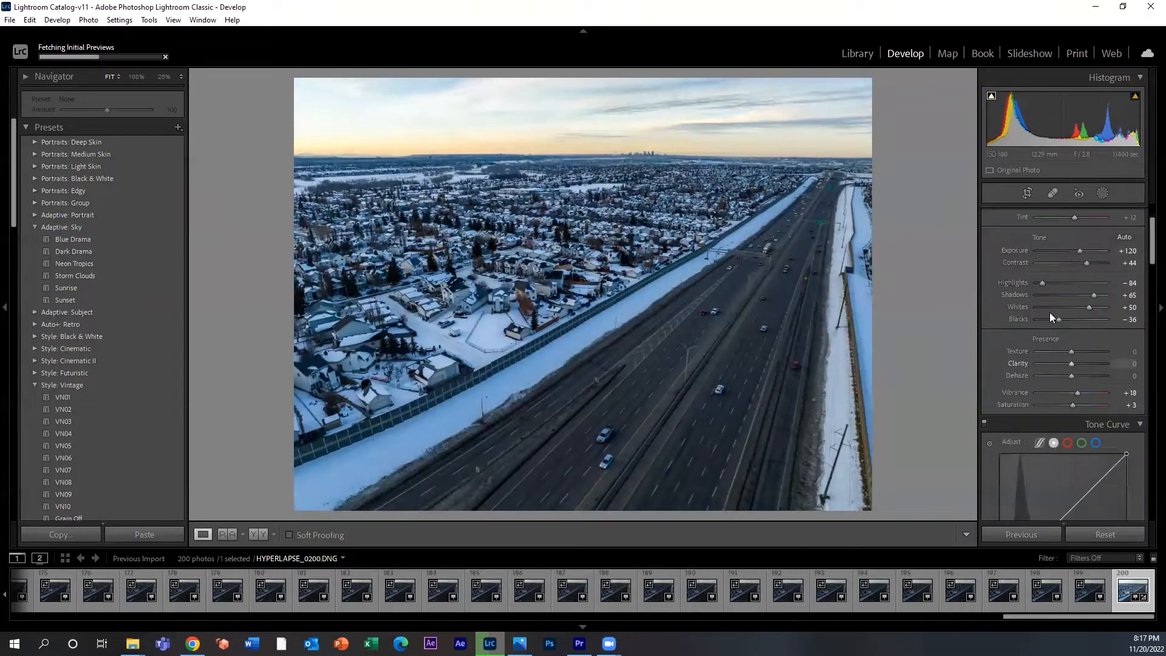
drag(1088, 295, 1040, 282)
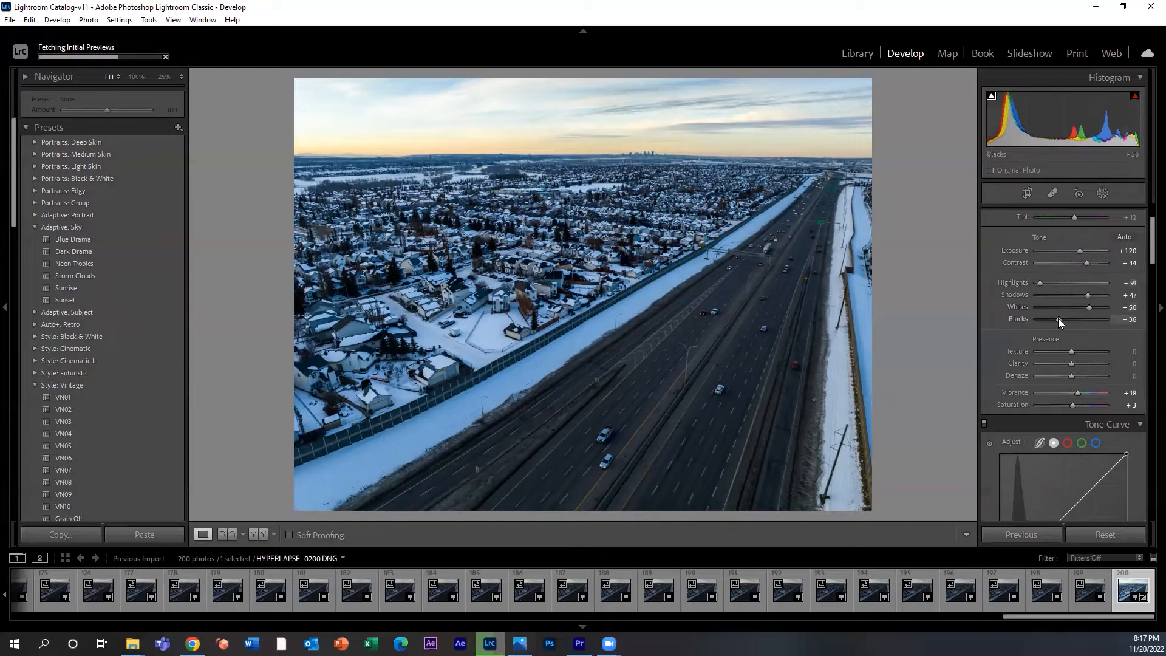
drag(1059, 321, 1057, 319)
drag(1137, 130, 1113, 135)
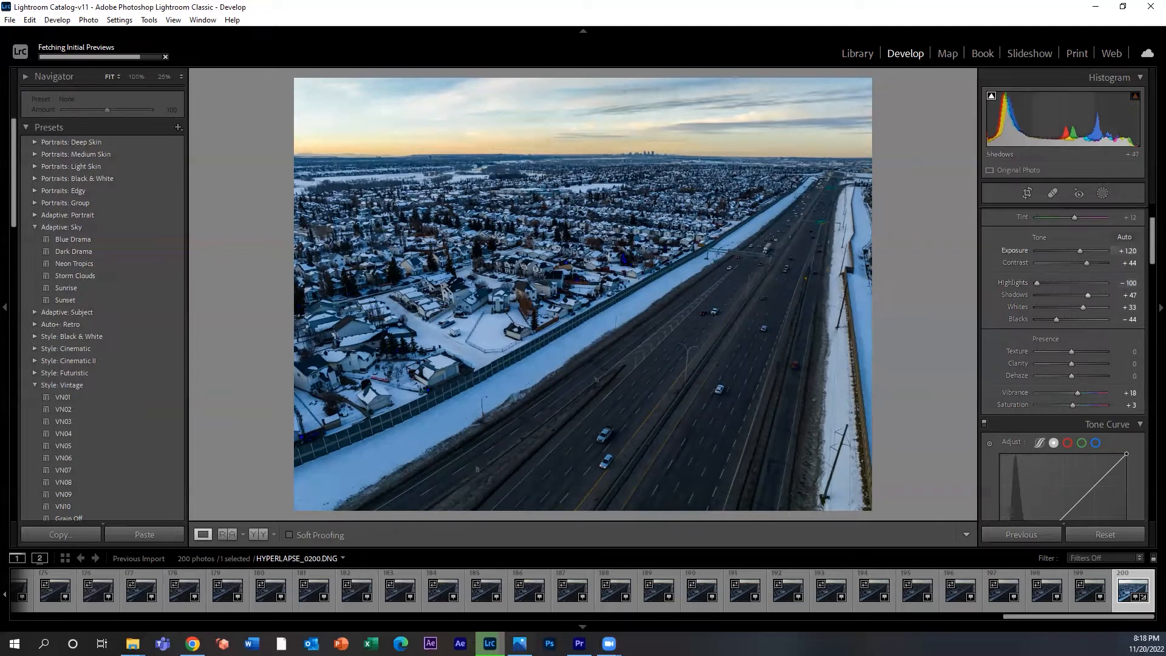
drag(1041, 124, 1049, 124)
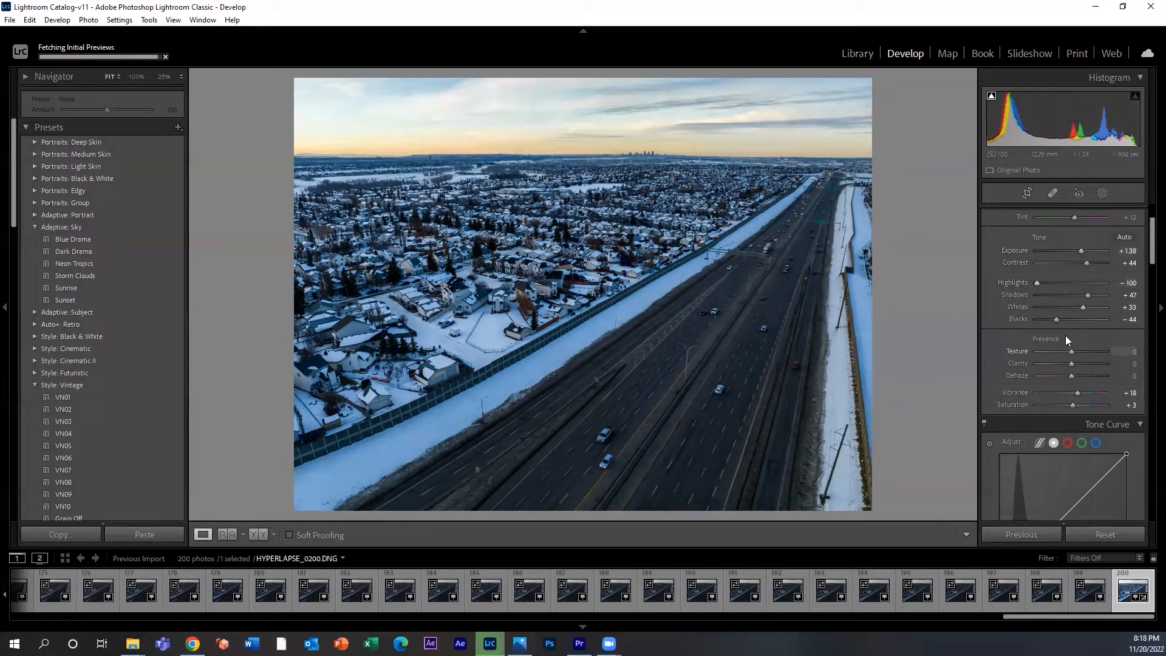
Set the photo's vibrance to +46 and saturation to +18.
scroll(1066, 336, down, 2)
click(1084, 302)
click(1086, 303)
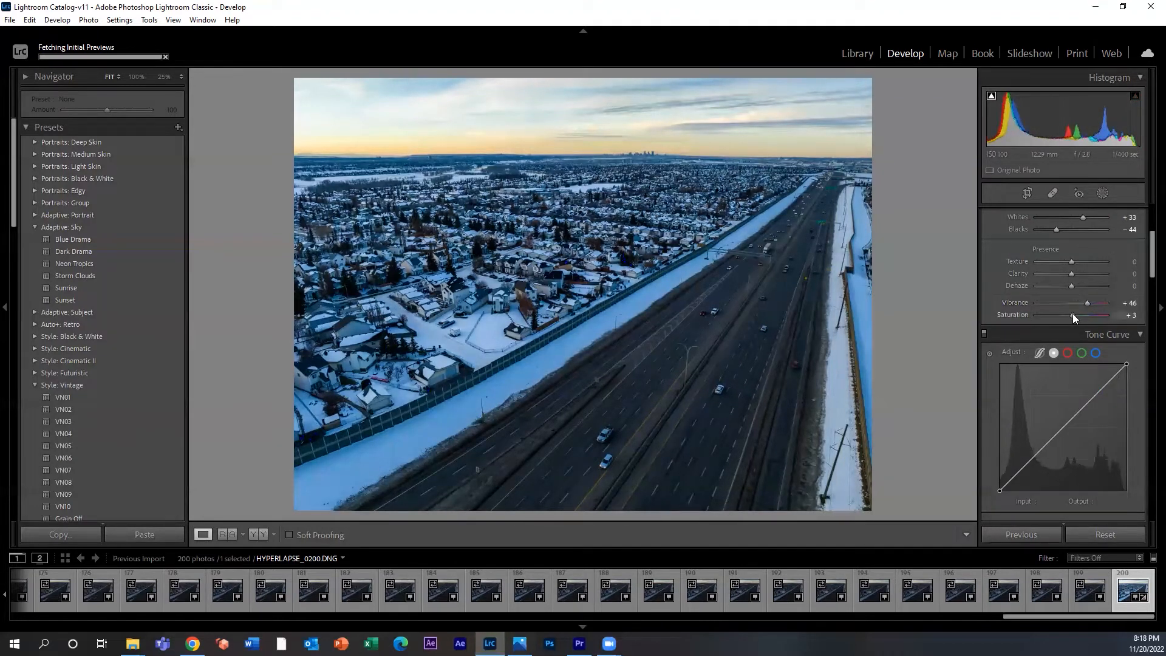
drag(1072, 315, 1077, 314)
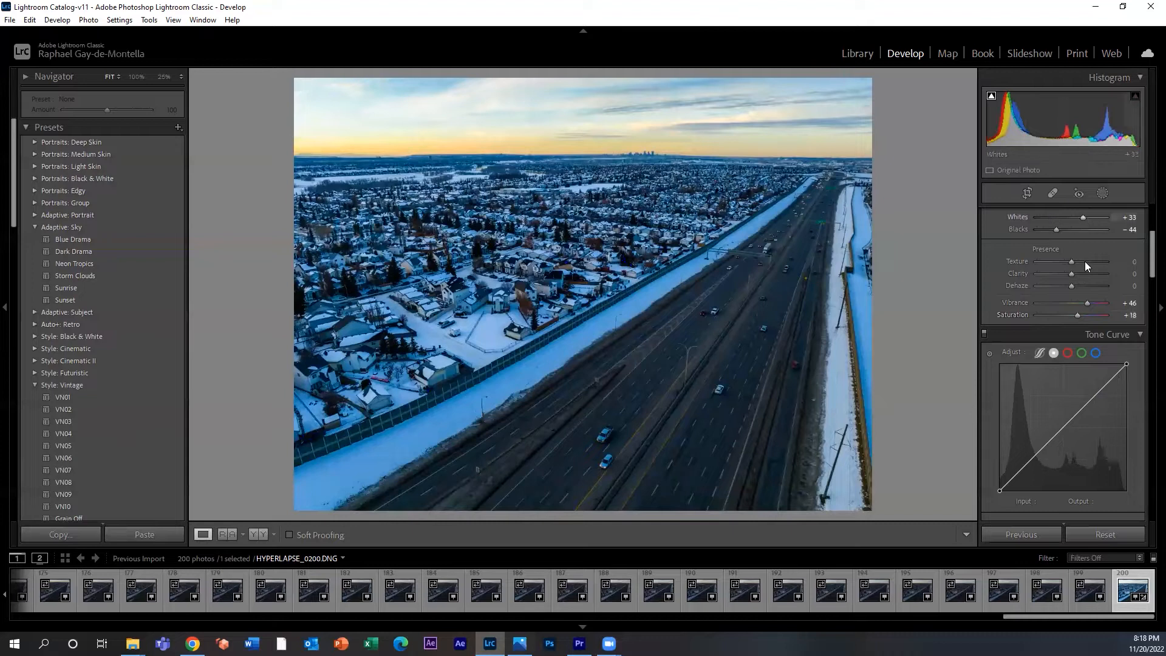
Warm the white balance to temperature 7702 and tint +21, and shape the tone curve with shadow, highlight and midtone points.
scroll(1086, 254, up, 3)
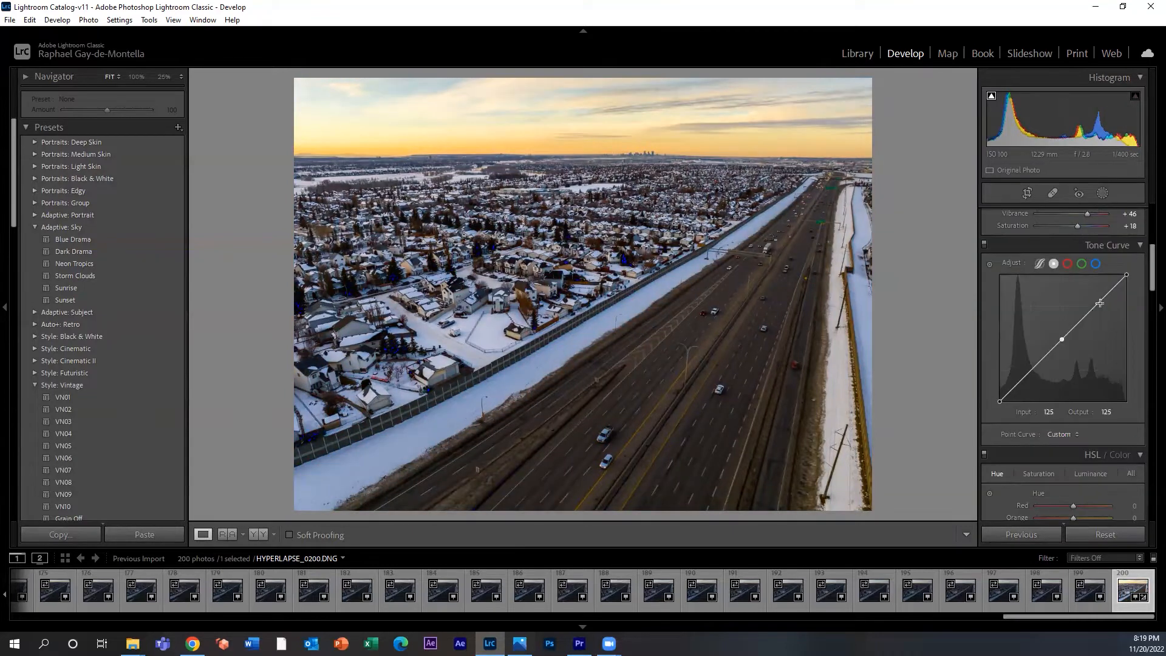
mouse_move(1029, 370)
mouse_down()
mouse_move(1026, 353)
mouse_move(1031, 370)
mouse_up()
drag(1099, 305, 1102, 303)
drag(1031, 368, 1064, 337)
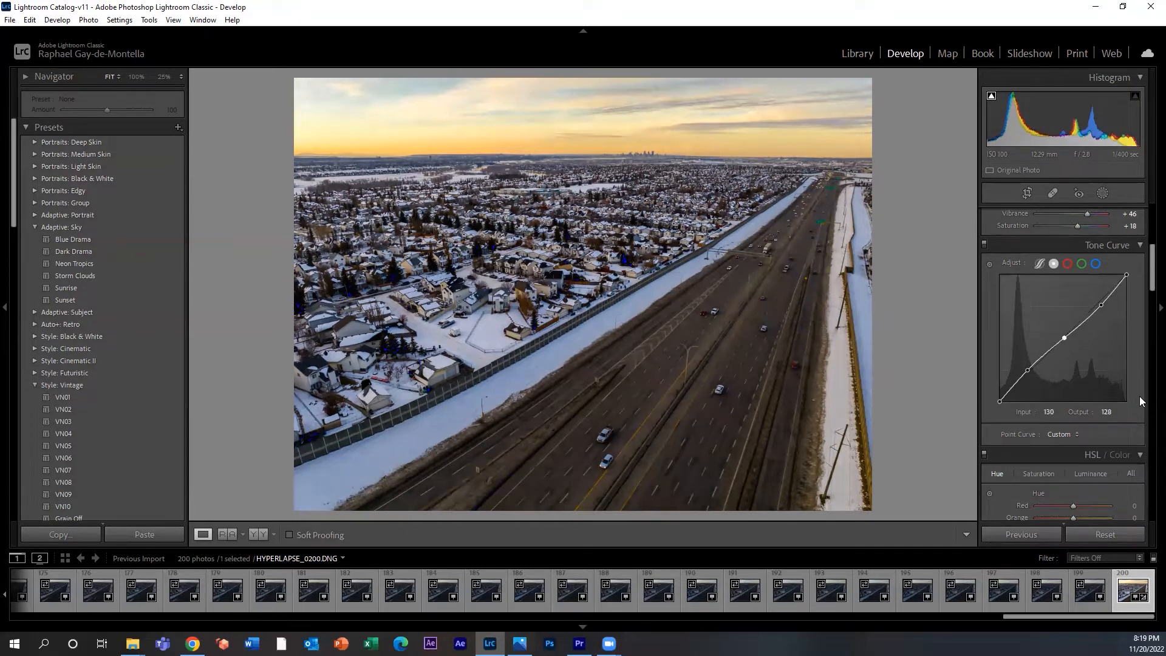
In color grading, slightly lower the shadows' and highlights' luminance and tint the highlights pinkish red.
scroll(1139, 396, down, 5)
scroll(1129, 368, up, 3)
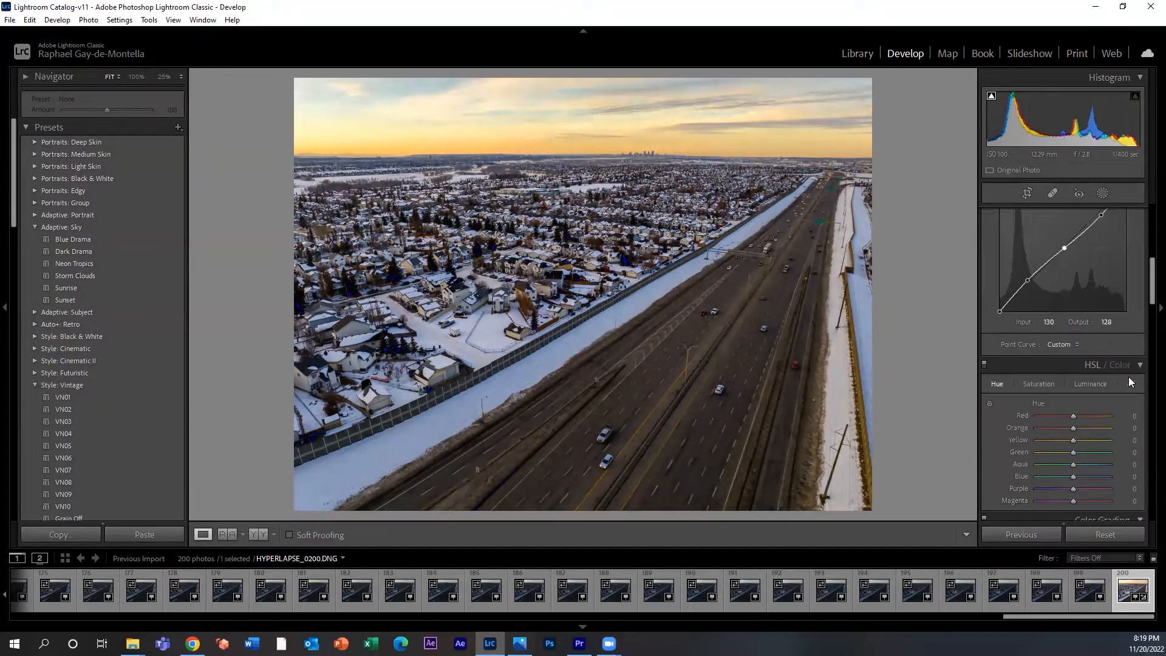
scroll(1125, 385, down, 3)
scroll(1099, 452, down, 3)
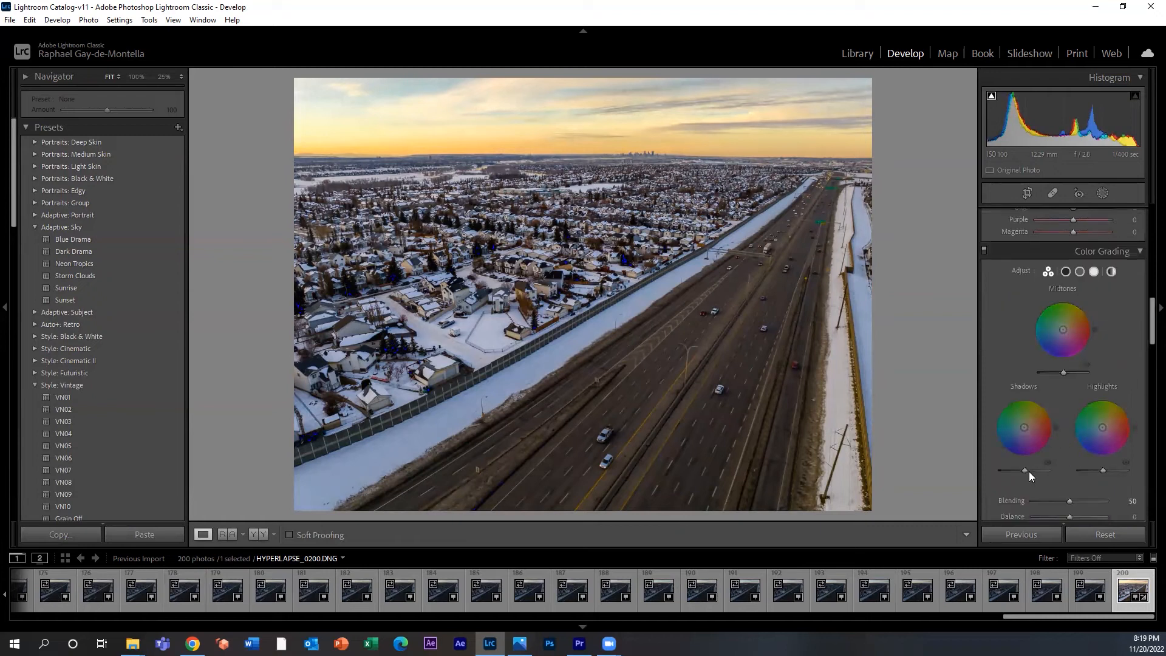
drag(1025, 470, 1023, 470)
drag(1102, 470, 1112, 430)
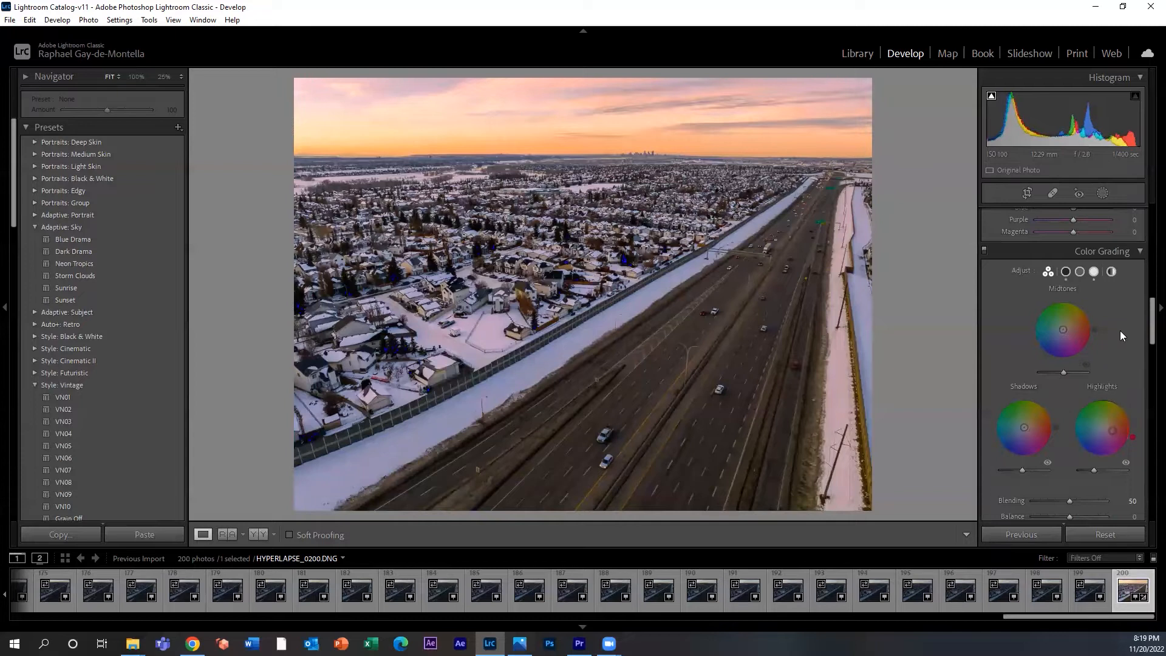
Create a sky mask with its overlay hidden and set exposure -0.23, contrast 16, highlights -39 and blacks -19.
scroll(1120, 338, up, 3)
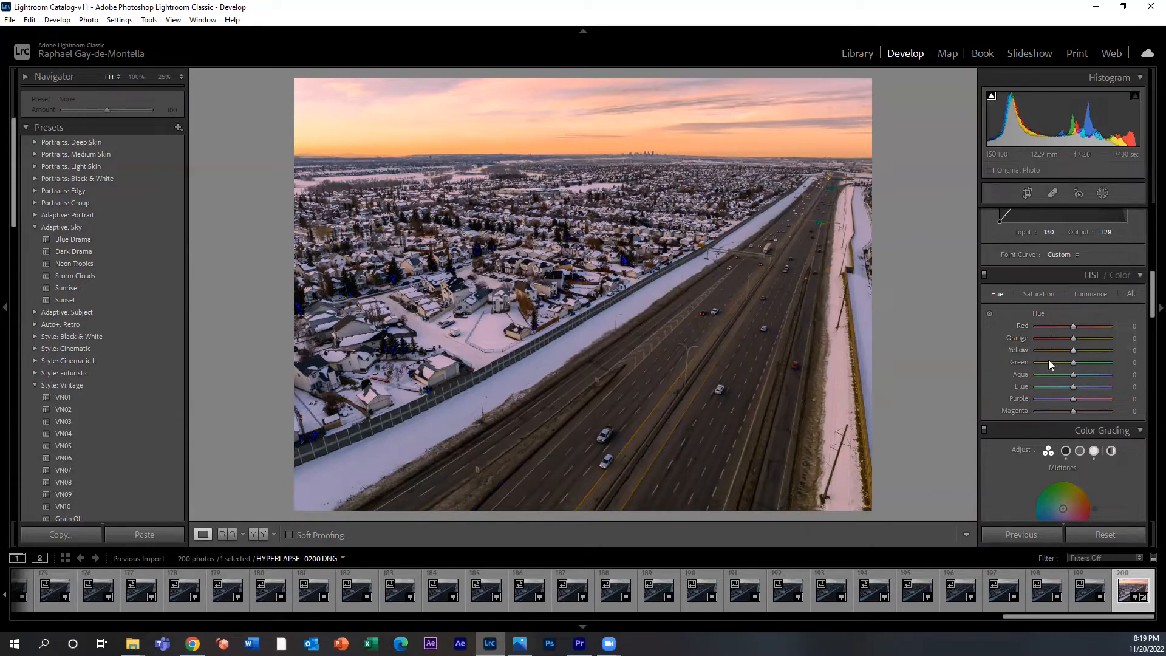
click(1102, 193)
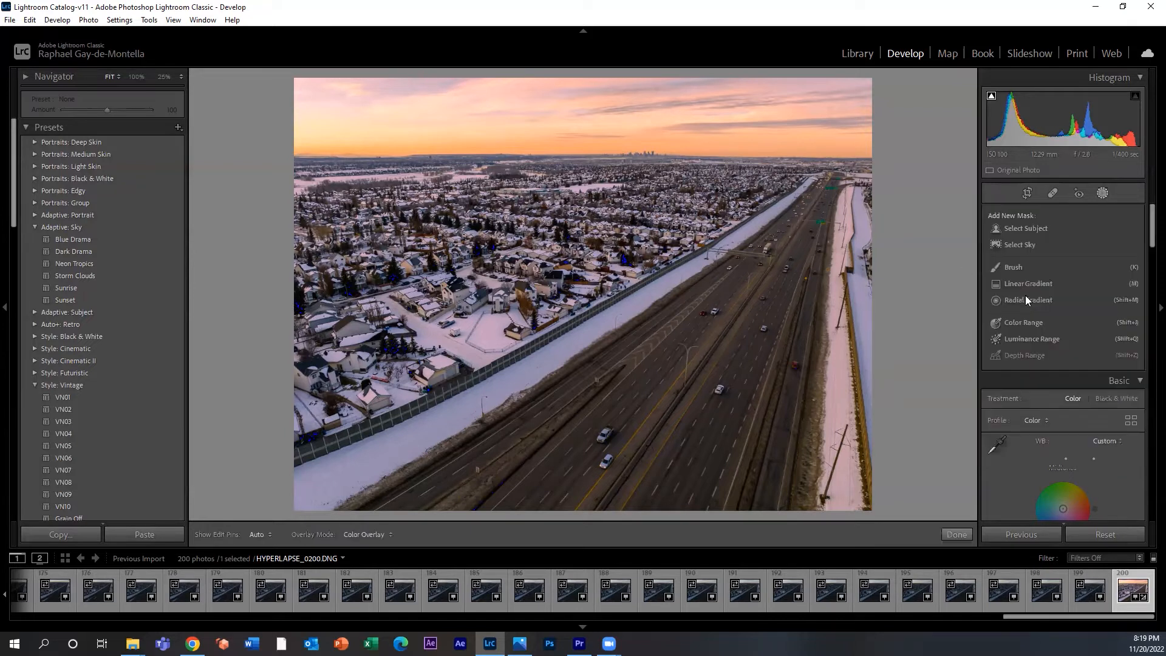
click(1020, 244)
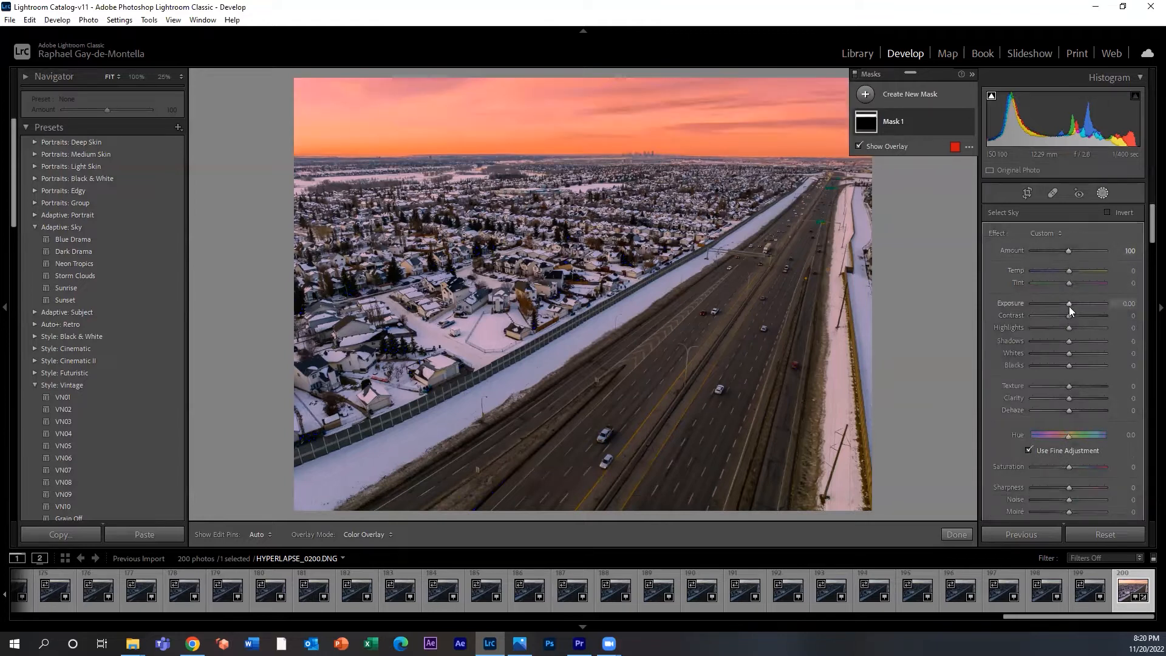
key(o)
drag(1069, 303, 1092, 312)
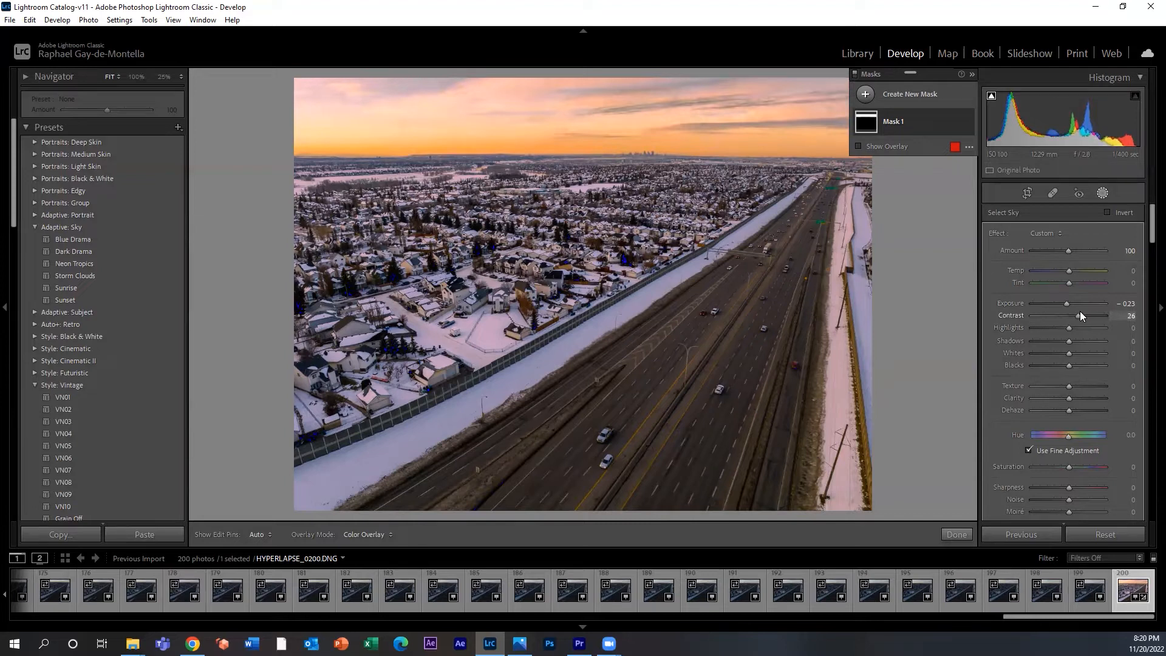
drag(1079, 311, 1063, 365)
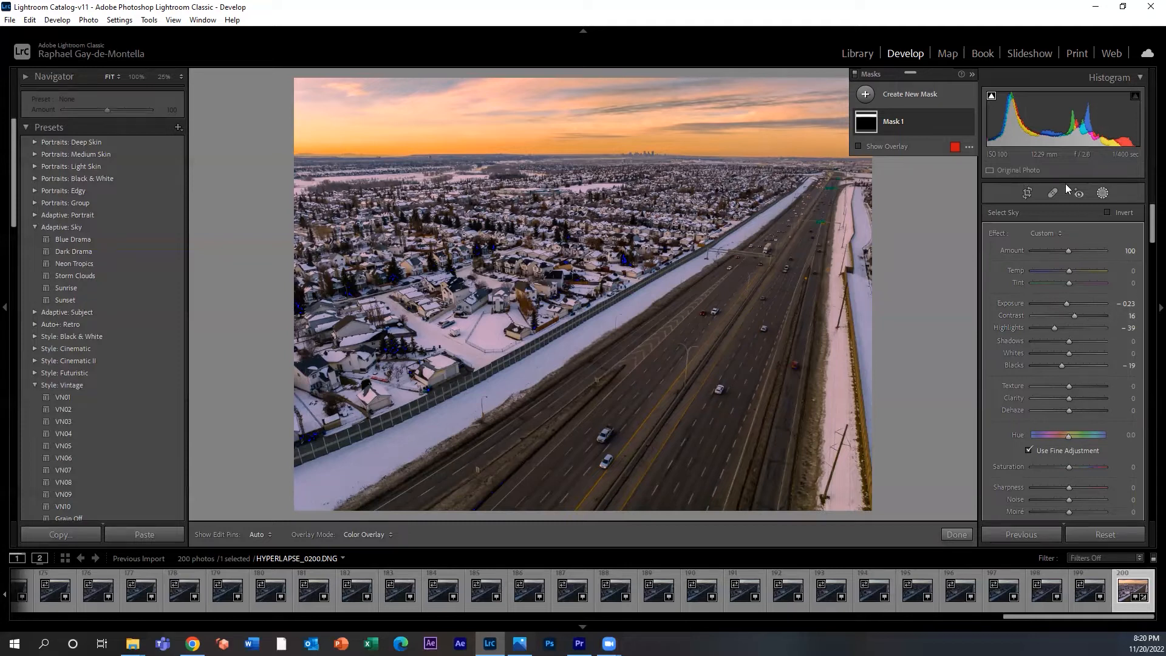
click(1100, 194)
Raise the orange luminance and reduce the orange saturation to -15 in the HSL adjustments.
scroll(1110, 394, down, 10)
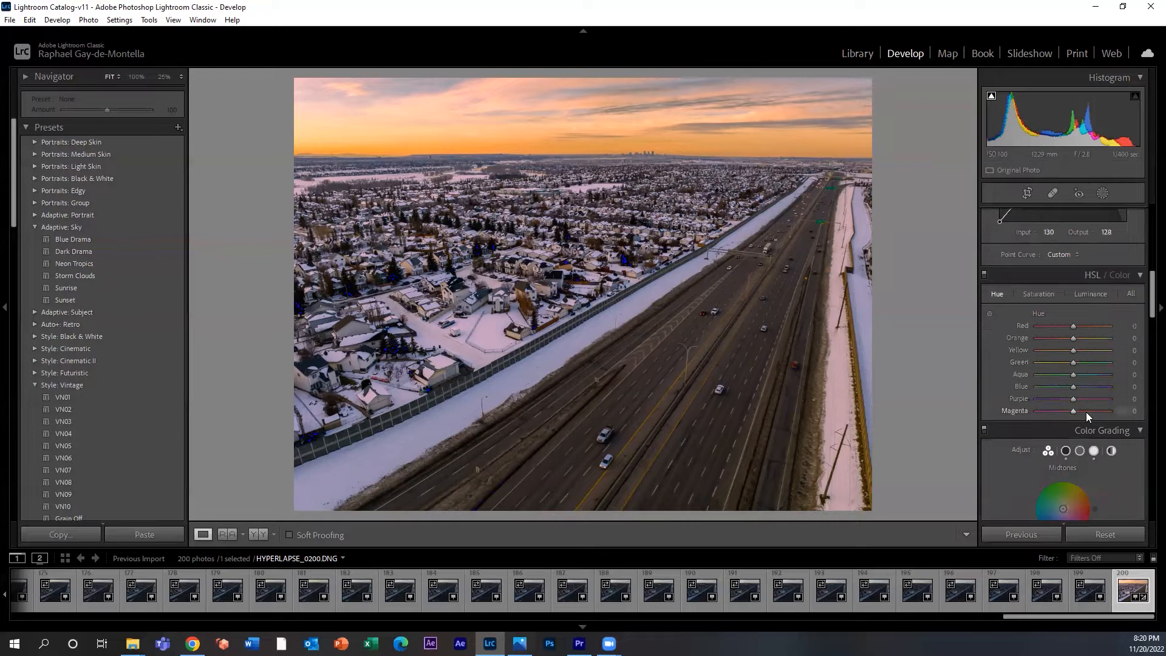
click(1090, 294)
mouse_move(1073, 338)
mouse_down()
mouse_move(1053, 342)
mouse_move(1083, 340)
mouse_up()
click(1037, 294)
drag(1073, 338, 1066, 336)
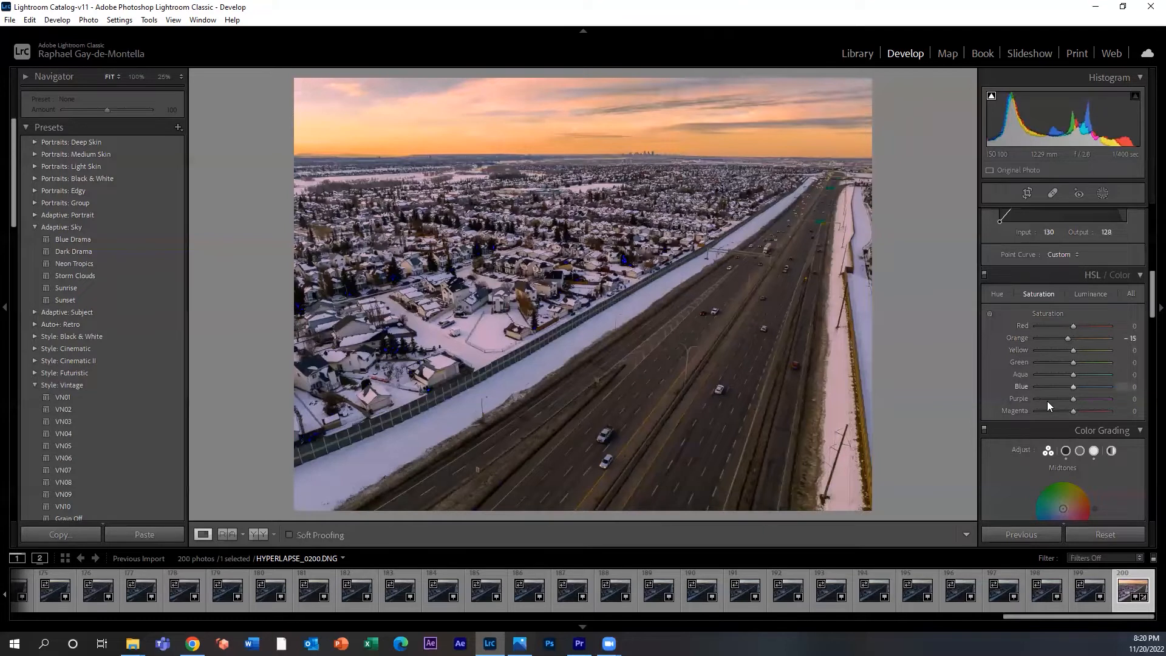
Set the photo's overall shadows to +29 in the basic tone adjustments.
drag(1148, 296, 1148, 372)
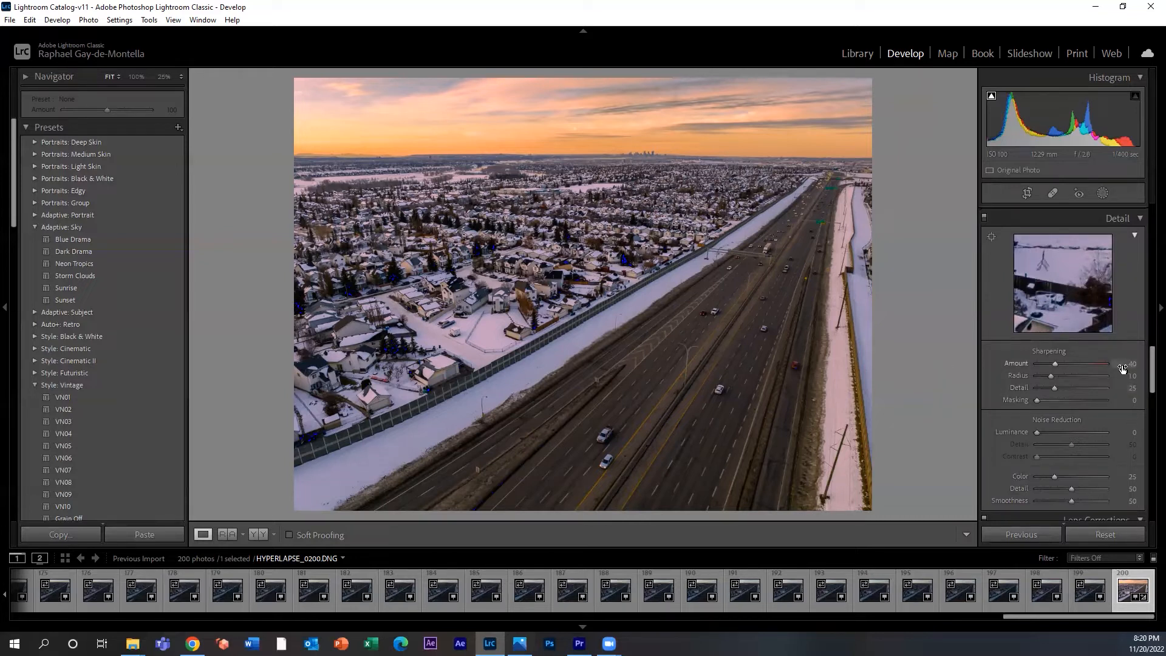
drag(1148, 365, 1149, 223)
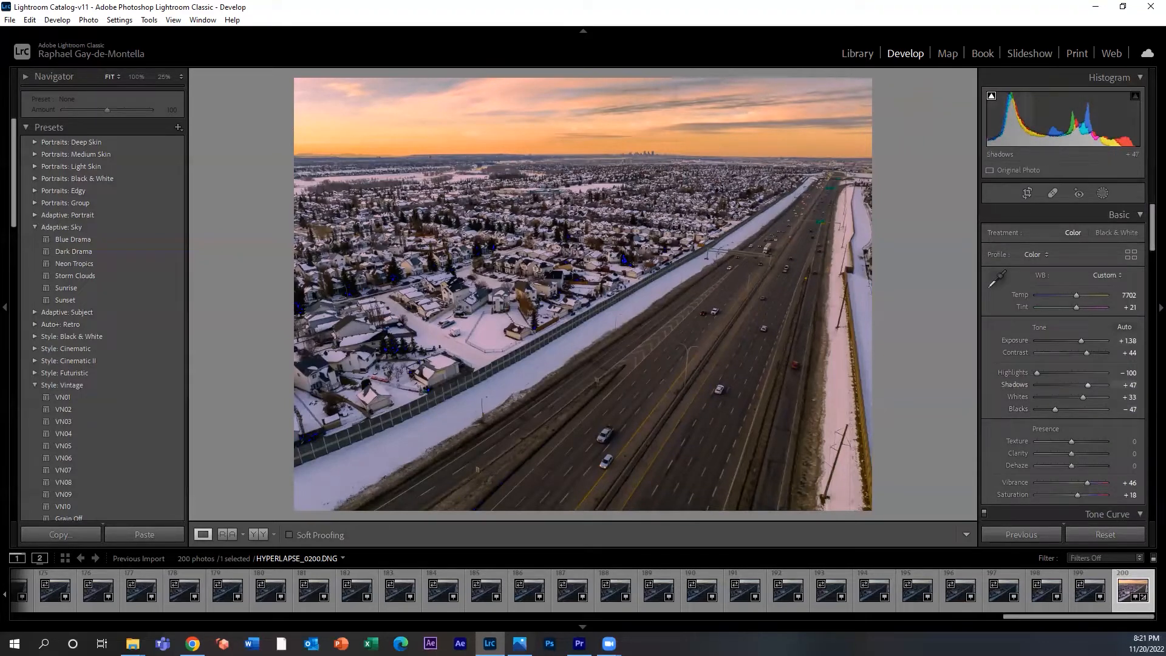
drag(1087, 386, 1081, 385)
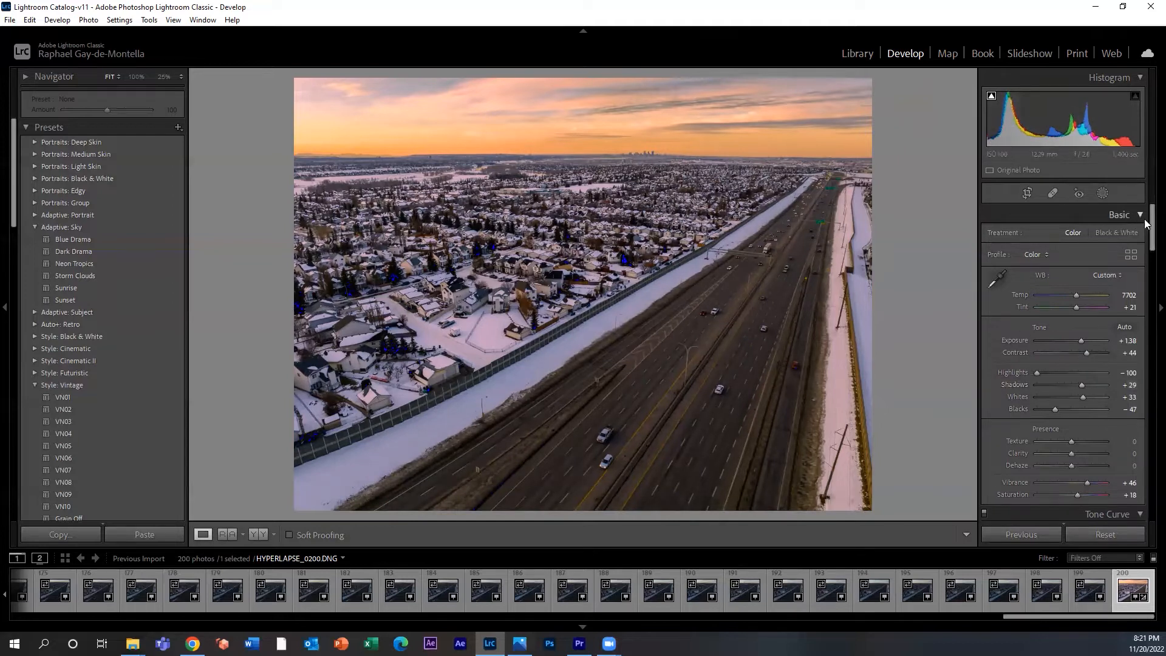
Synchronize the graded last frame's develop settings to all photos of the hyperlapse sequence in the Library.
drag(1147, 228, 1149, 507)
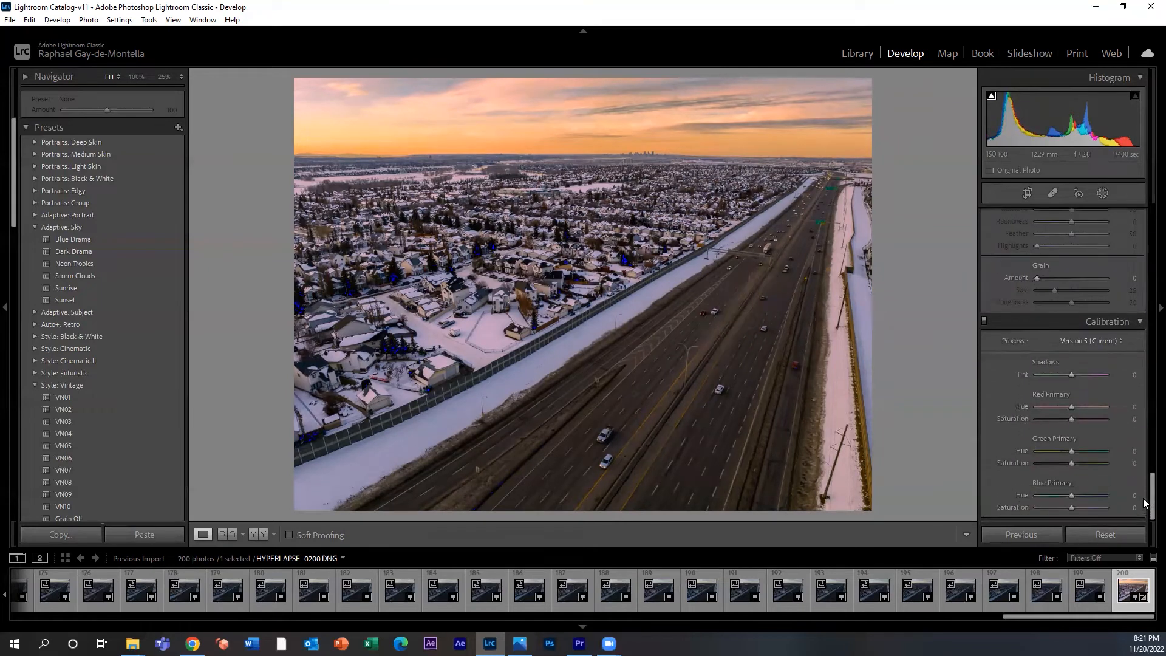
click(856, 54)
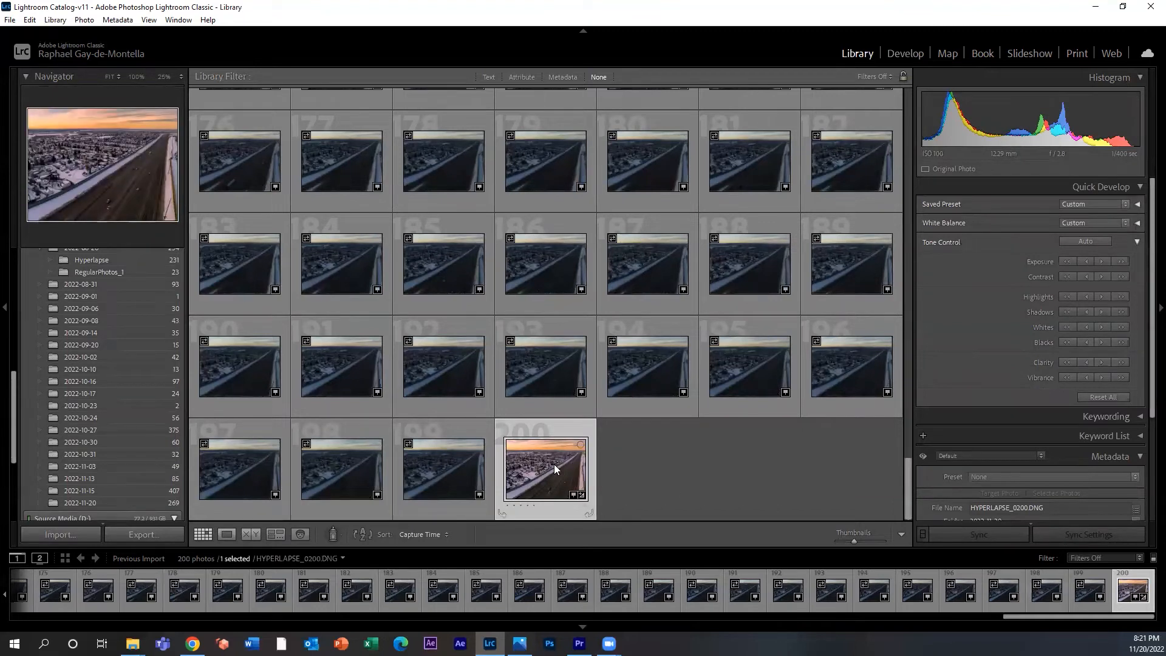
key(ctrl+a)
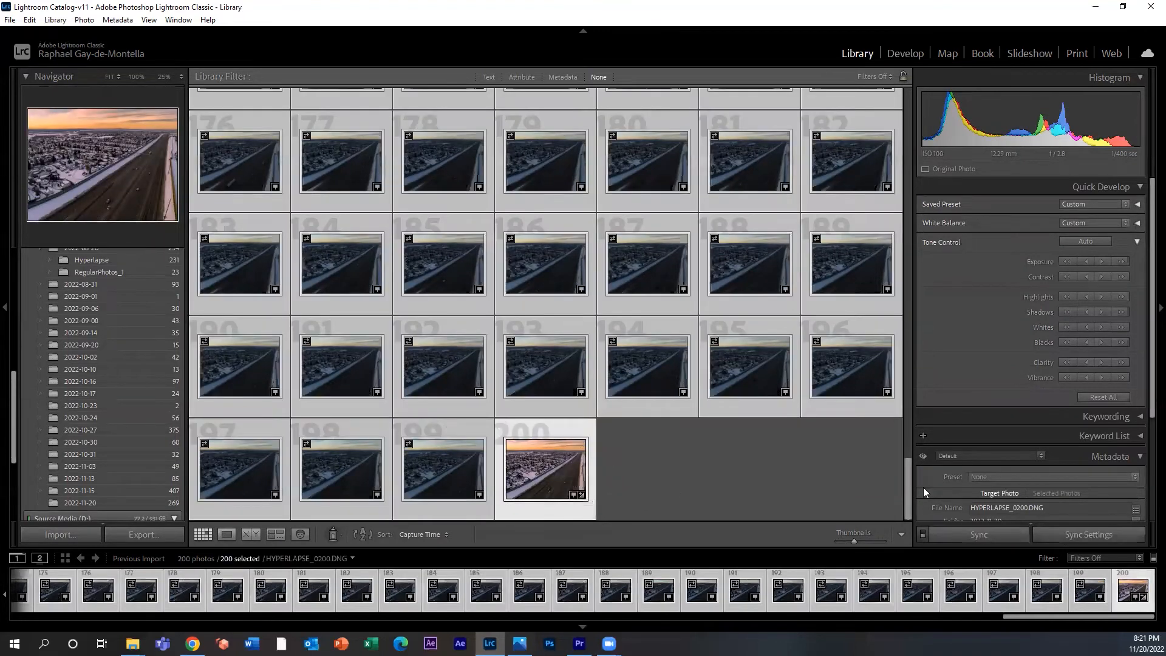
click(1087, 534)
click(817, 425)
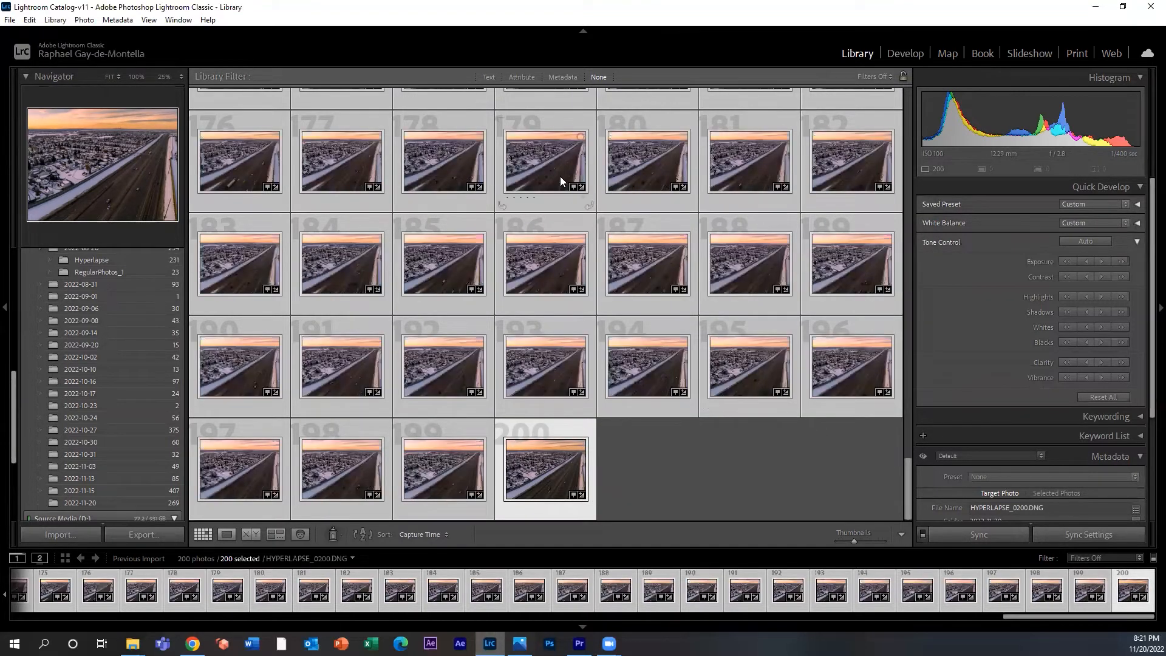
Examine the synced grading on individual frames at the start, middle and end of the hyperlapse sequence.
click(535, 153)
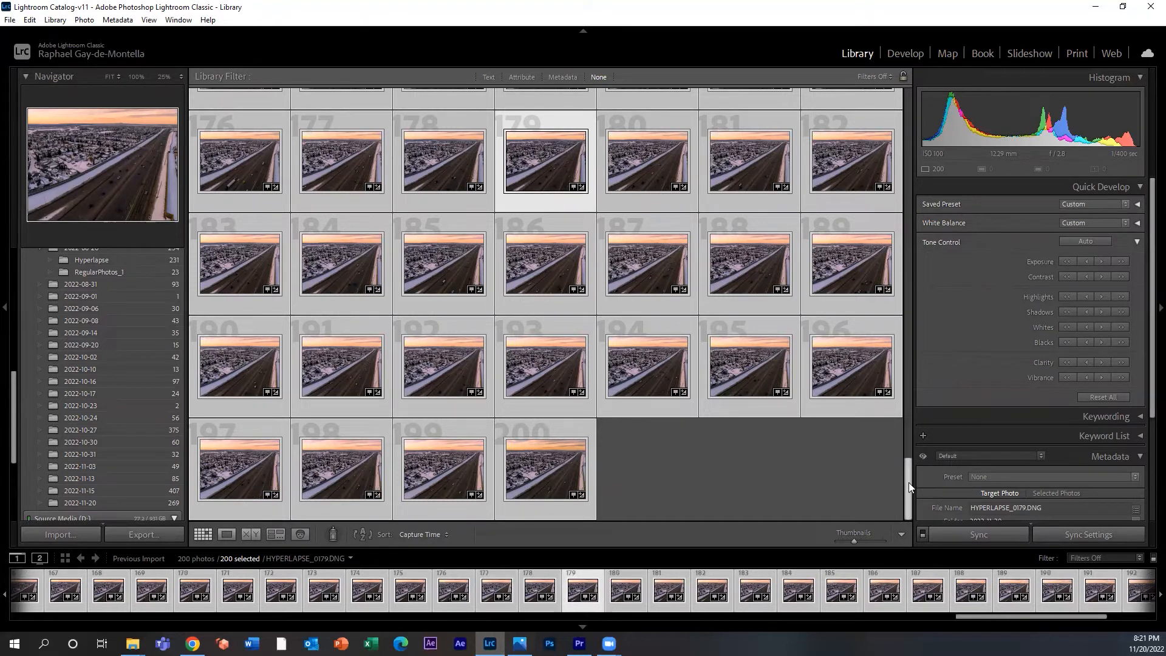
drag(907, 484, 901, 146)
click(234, 120)
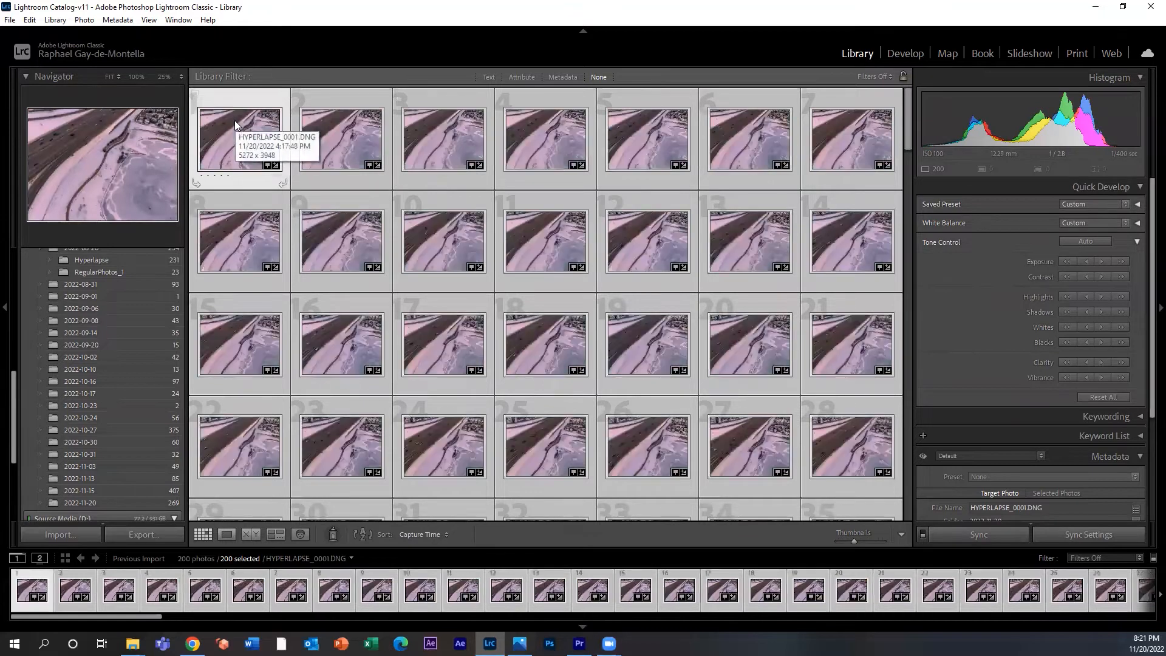
click(351, 147)
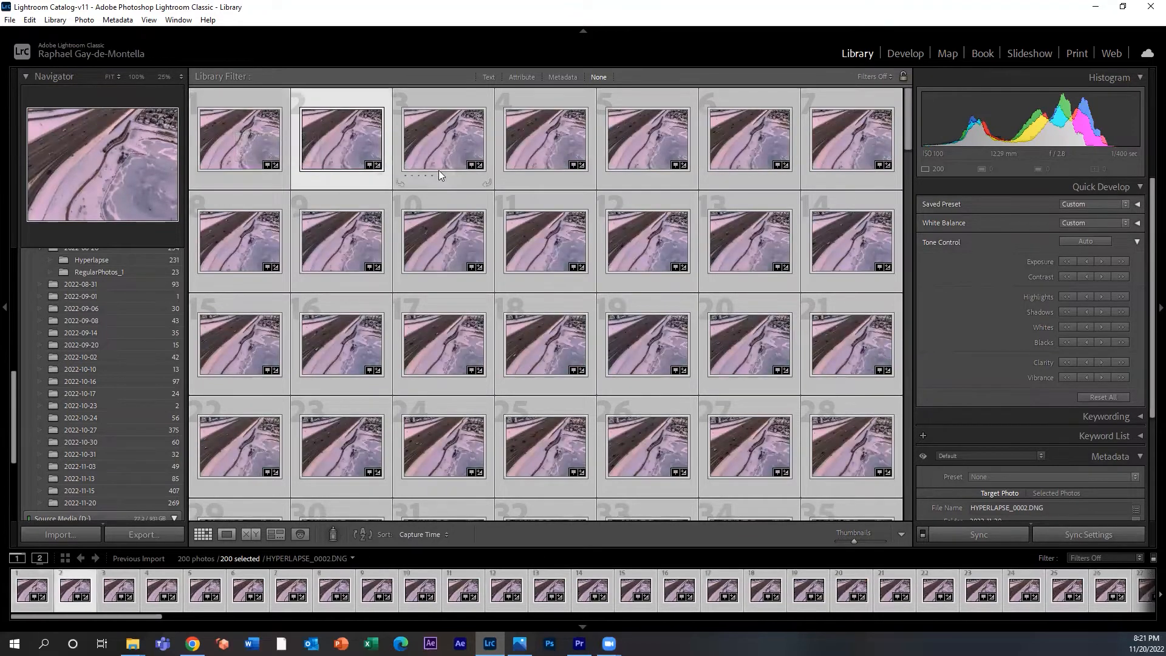
drag(905, 125, 905, 139)
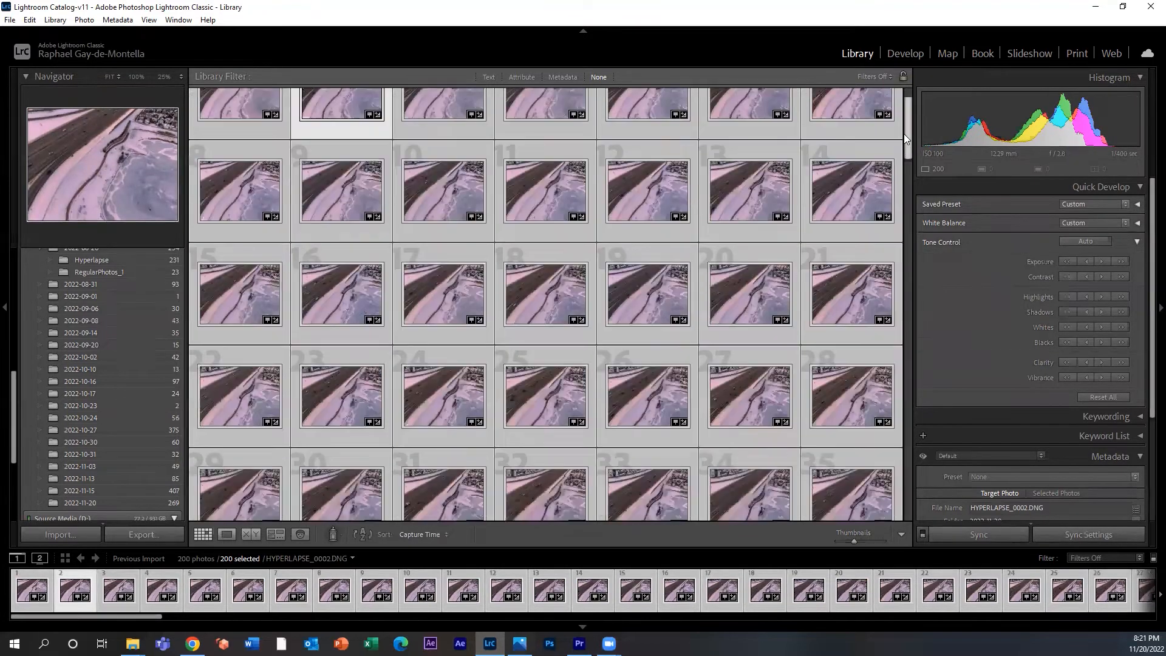
scroll(881, 425, down, 20)
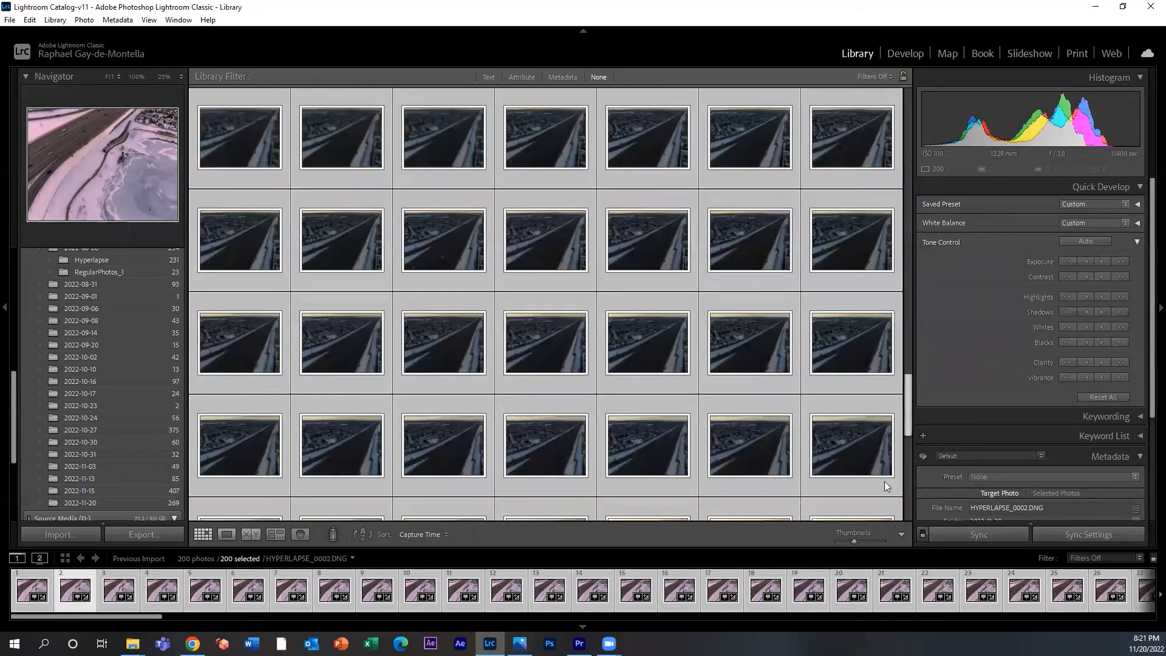
click(556, 454)
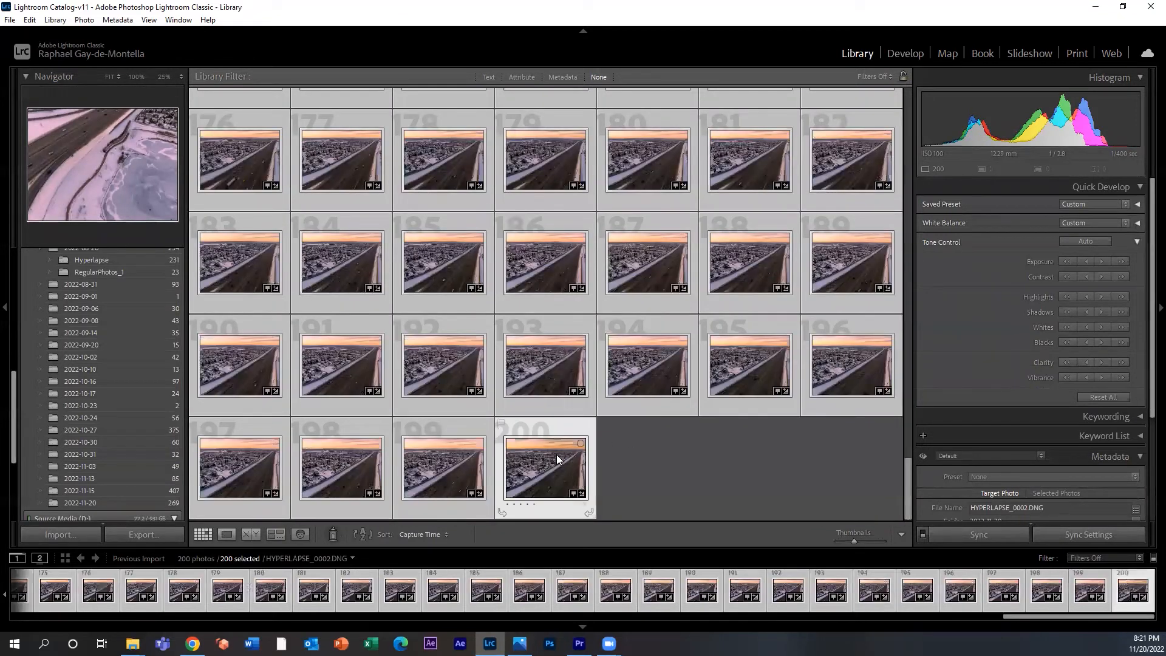
click(454, 461)
click(448, 350)
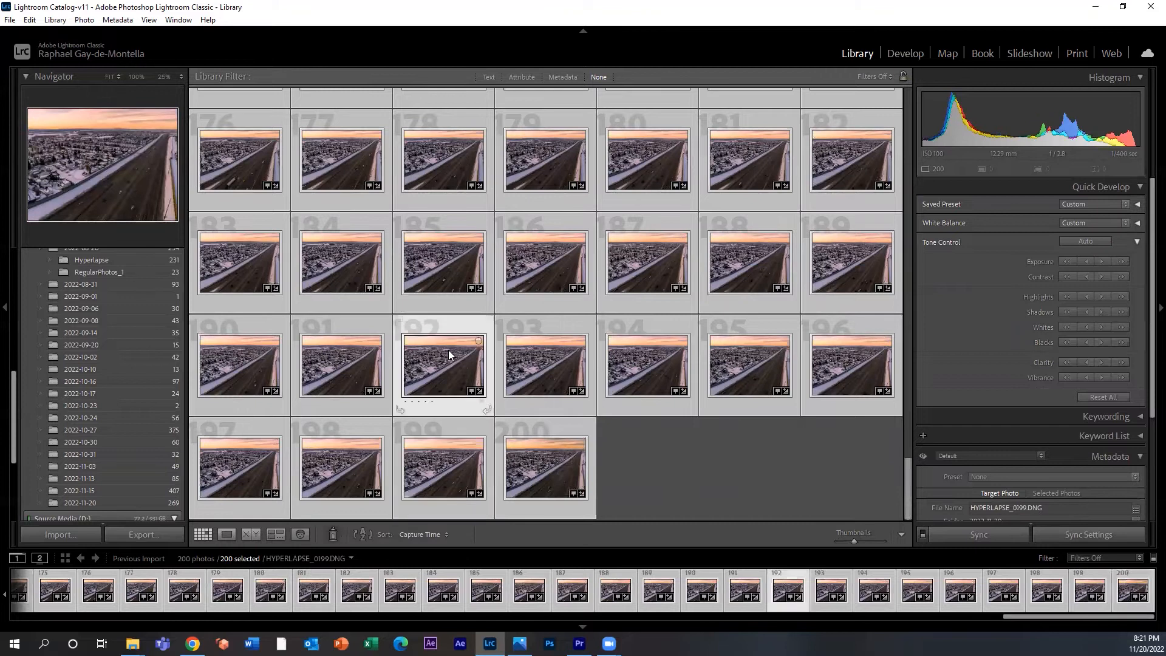
click(437, 260)
click(341, 226)
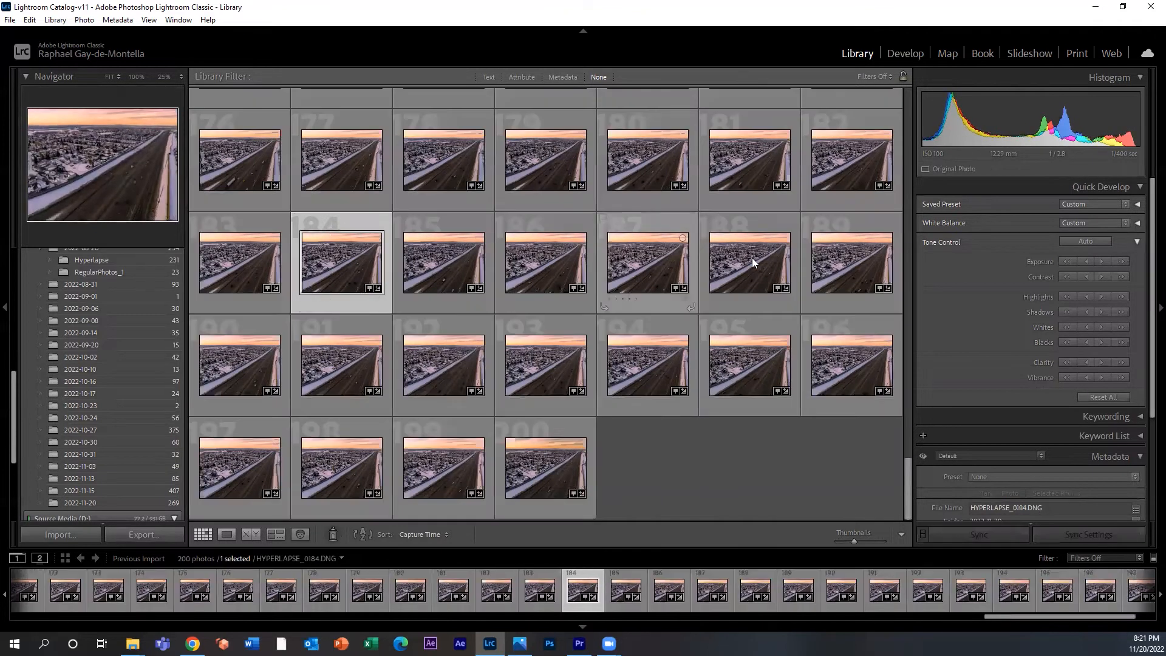
scroll(908, 431, up, 1)
scroll(909, 431, up, 7)
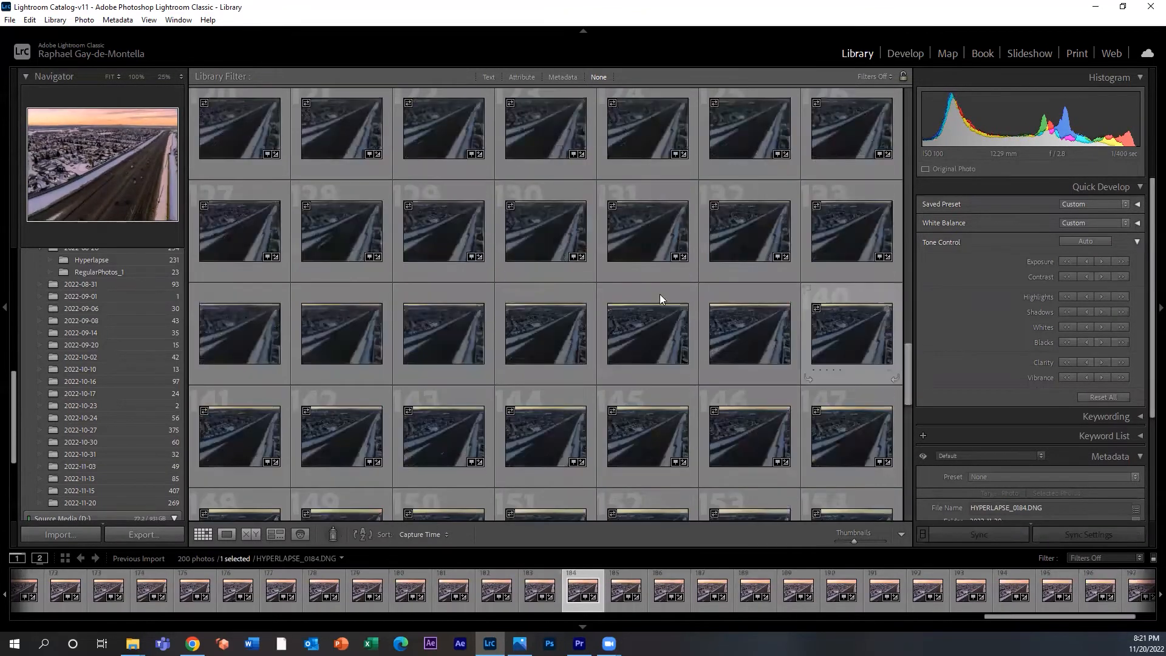
click(638, 227)
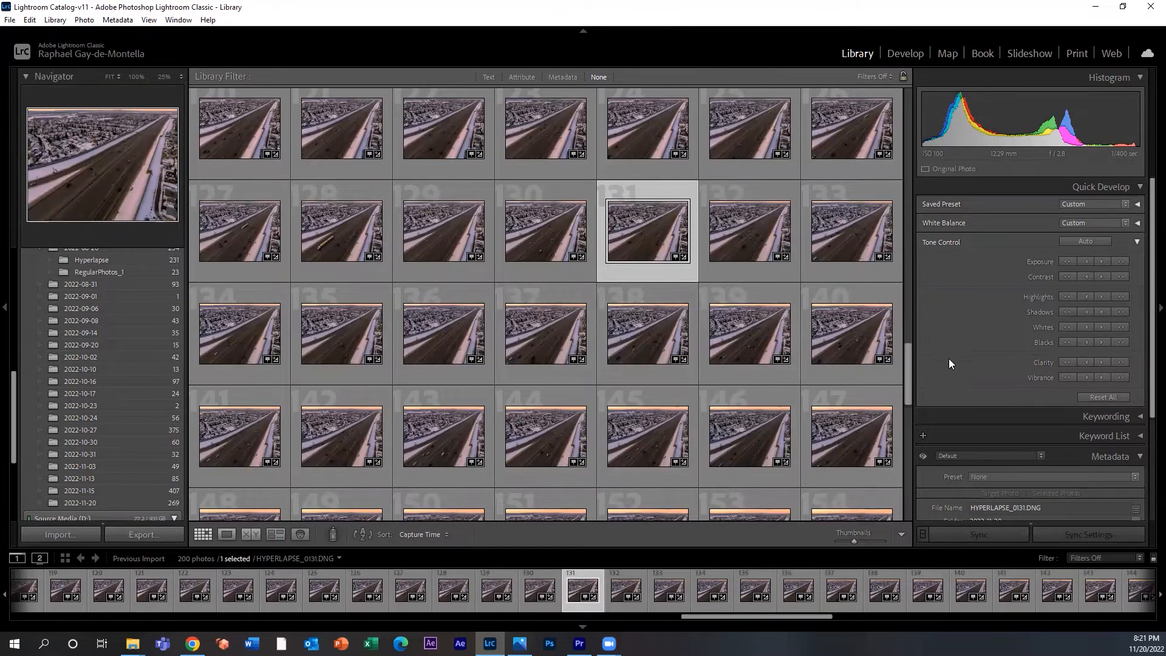
Select all frames of the hyperlapse and open the export settings for them.
drag(908, 372, 910, 513)
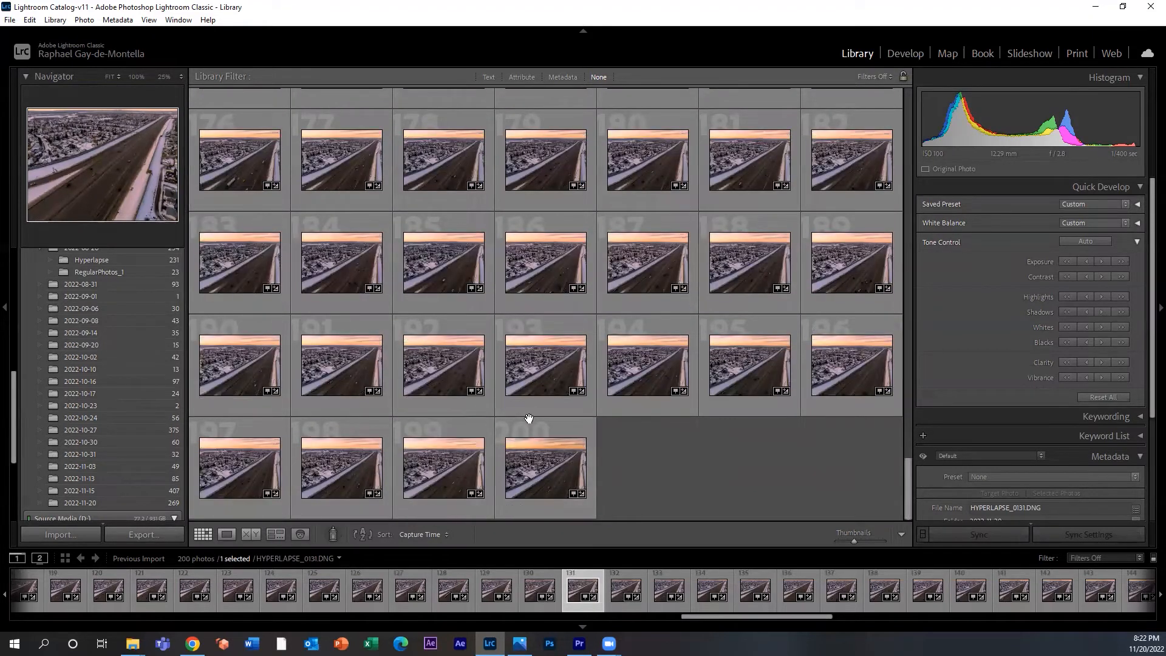
key(ctrl+a)
right_click(572, 425)
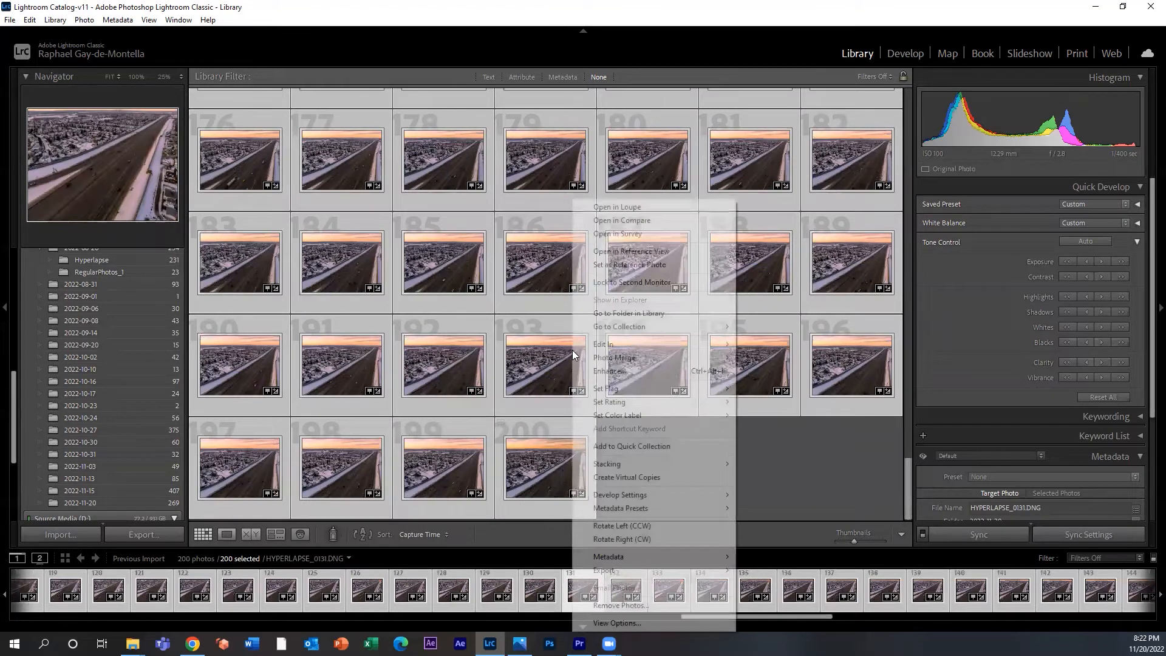
mouse_move(629, 571)
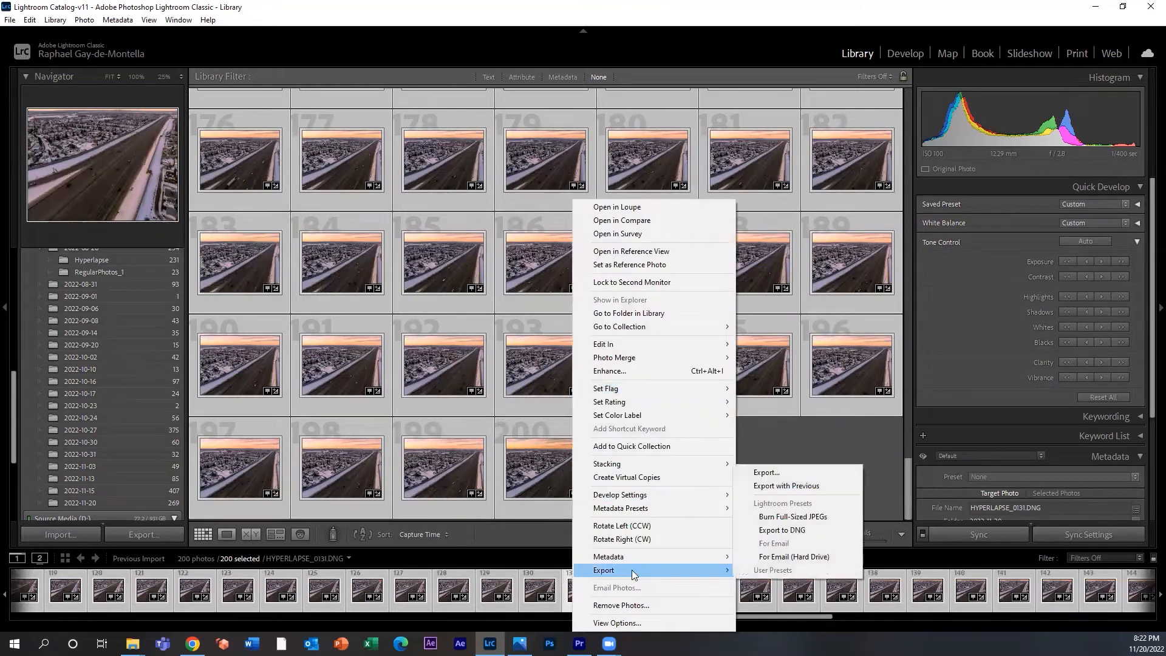
click(789, 476)
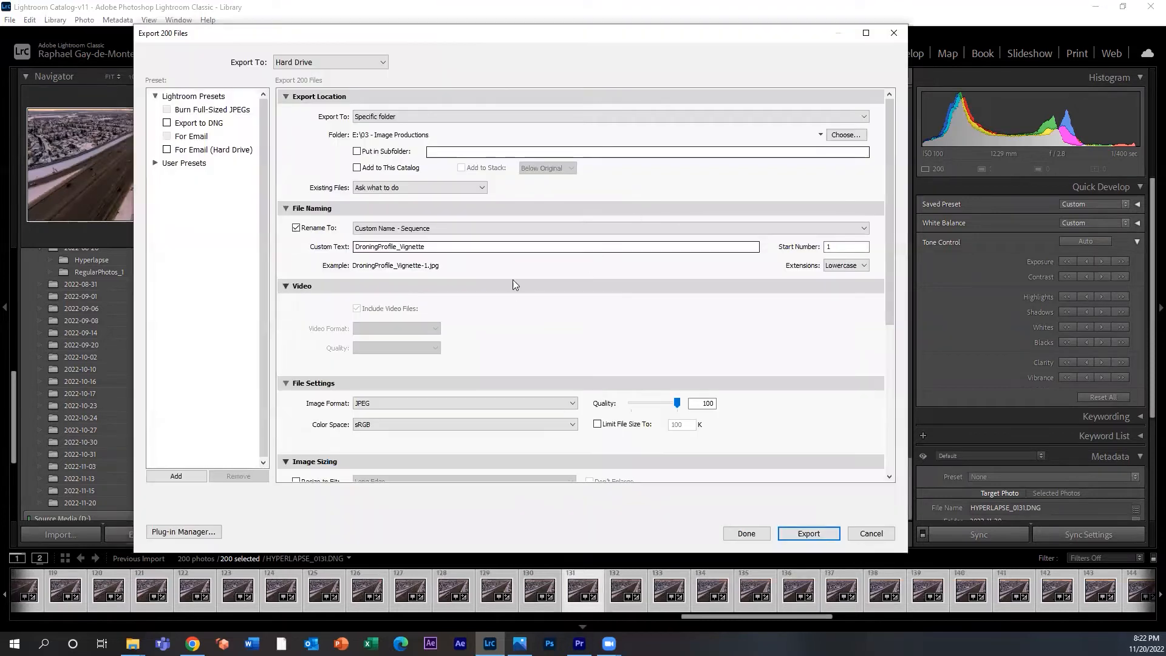
Create a folder named Day inside the Hyperlapse folder under 03 - Image Productions and choose it as the export destination.
click(846, 135)
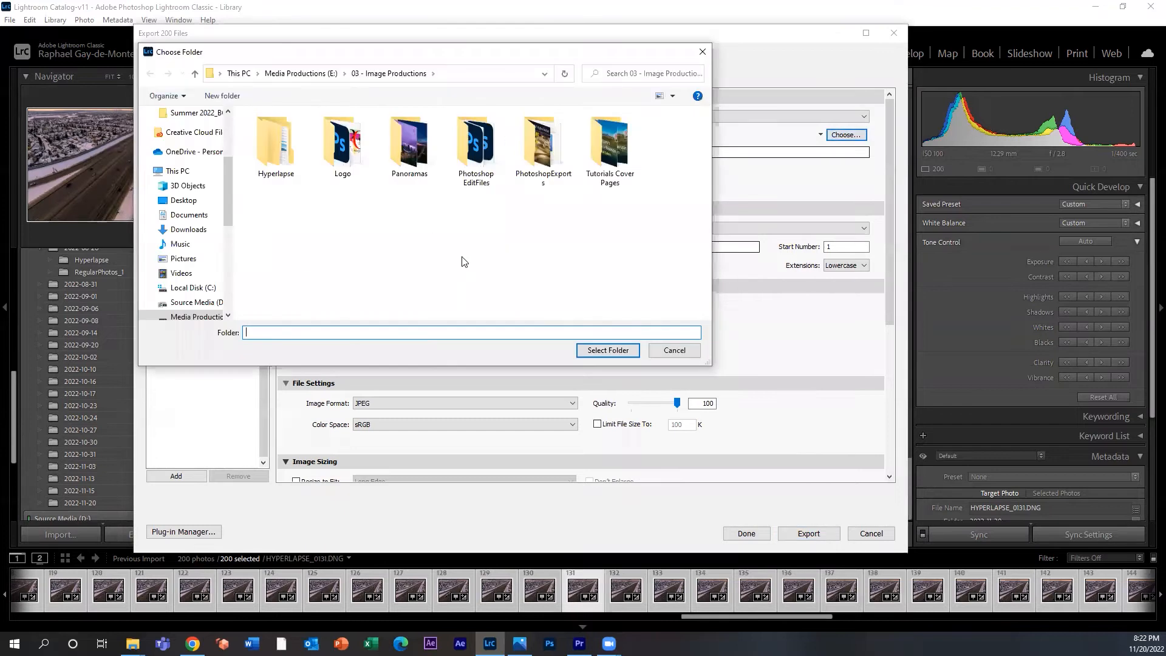
double_click(270, 140)
double_click(271, 135)
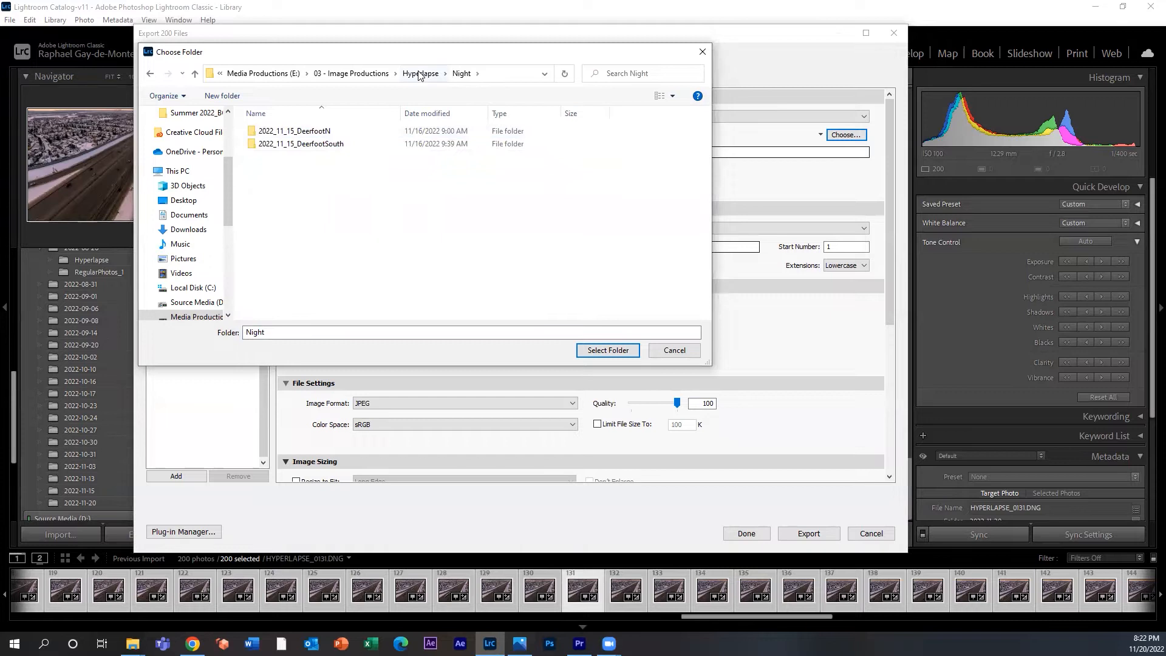
click(420, 73)
right_click(302, 152)
mouse_move(343, 287)
click(438, 286)
text(Day)
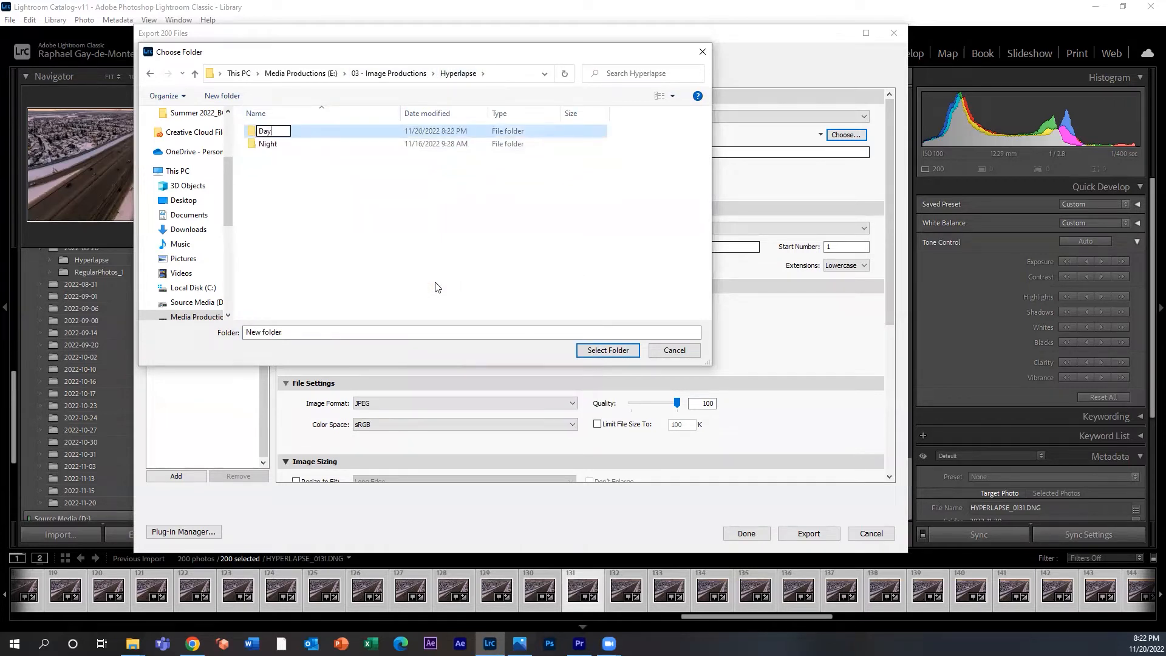
key(Return)
double_click(277, 131)
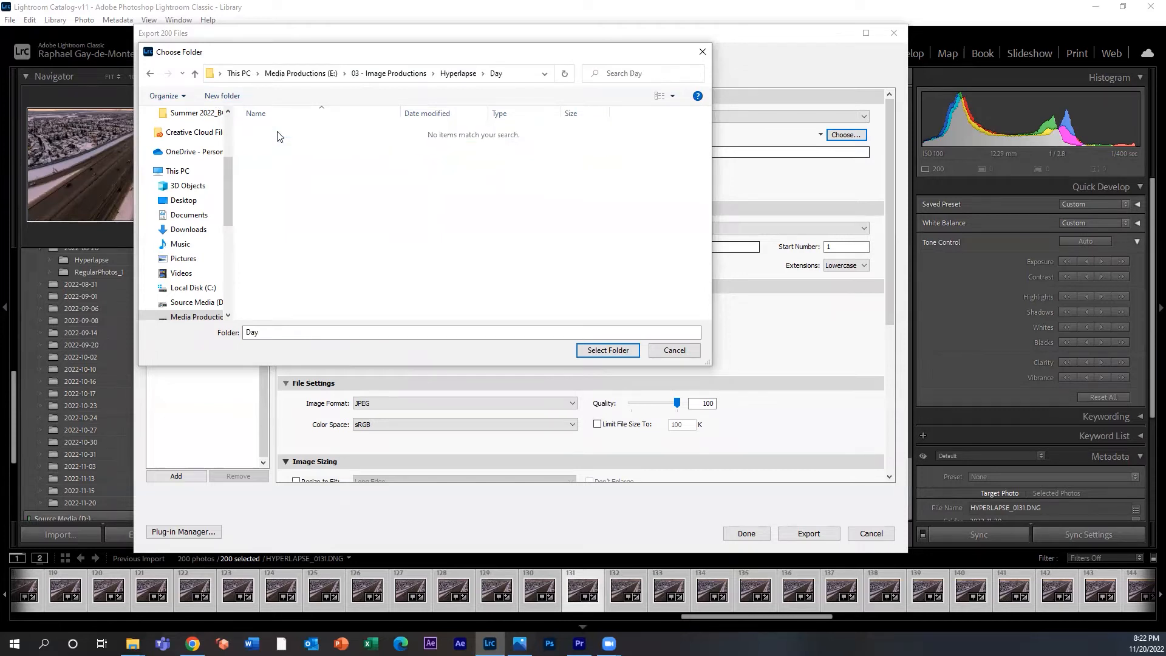
click(607, 350)
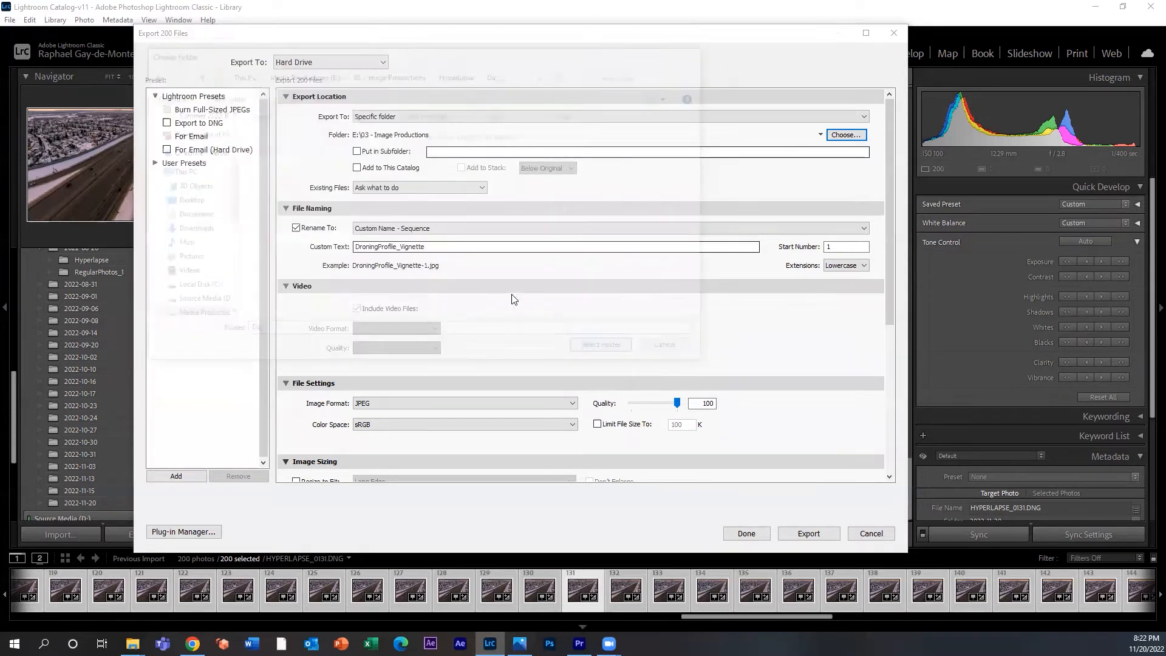
Set the custom file name text to Timelapse_DayDeerfootN and export all the frames.
click(454, 245)
click(454, 246)
drag(430, 246, 271, 244)
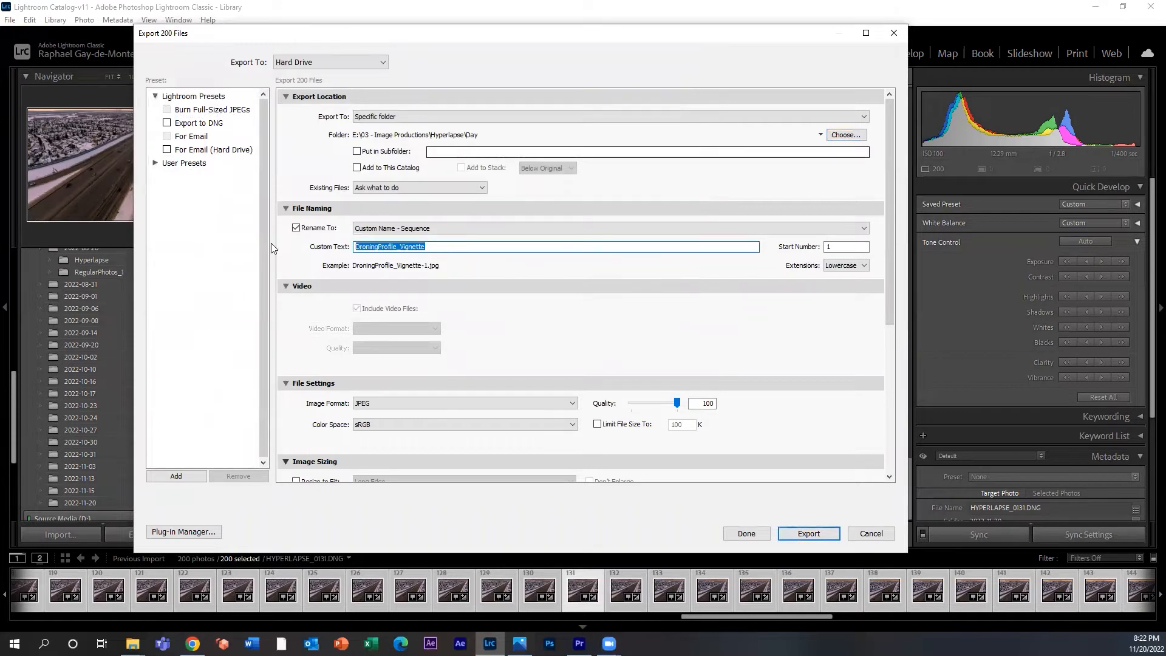
text(Timelapse)
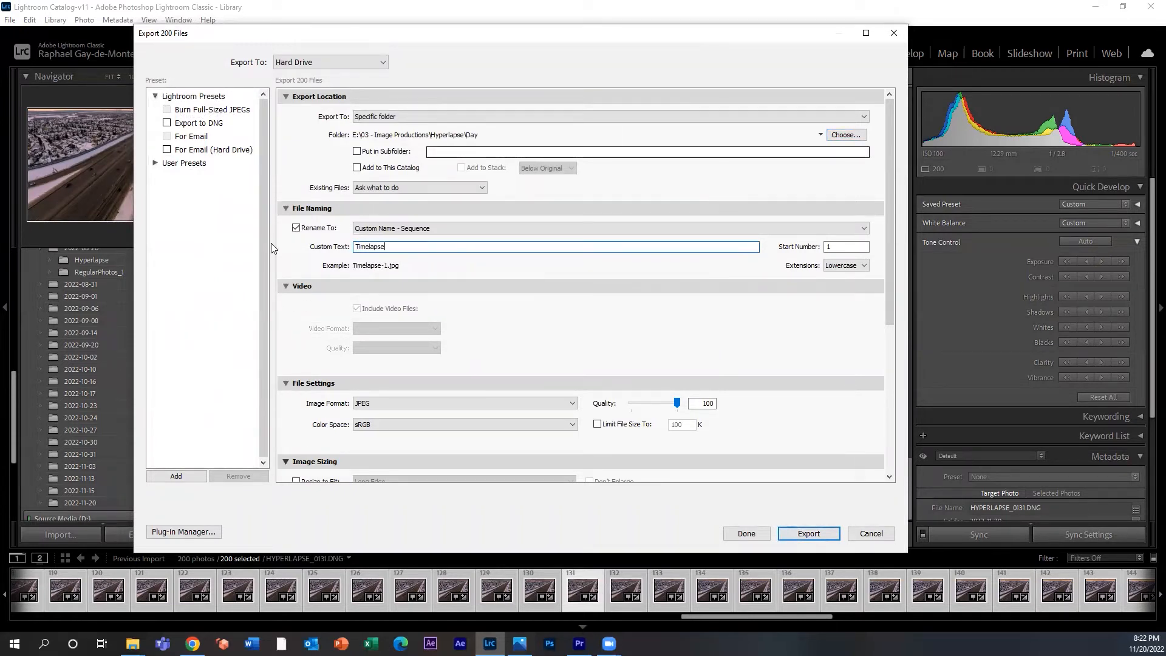
text(_DayDeerfootN)
drag(888, 254, 888, 310)
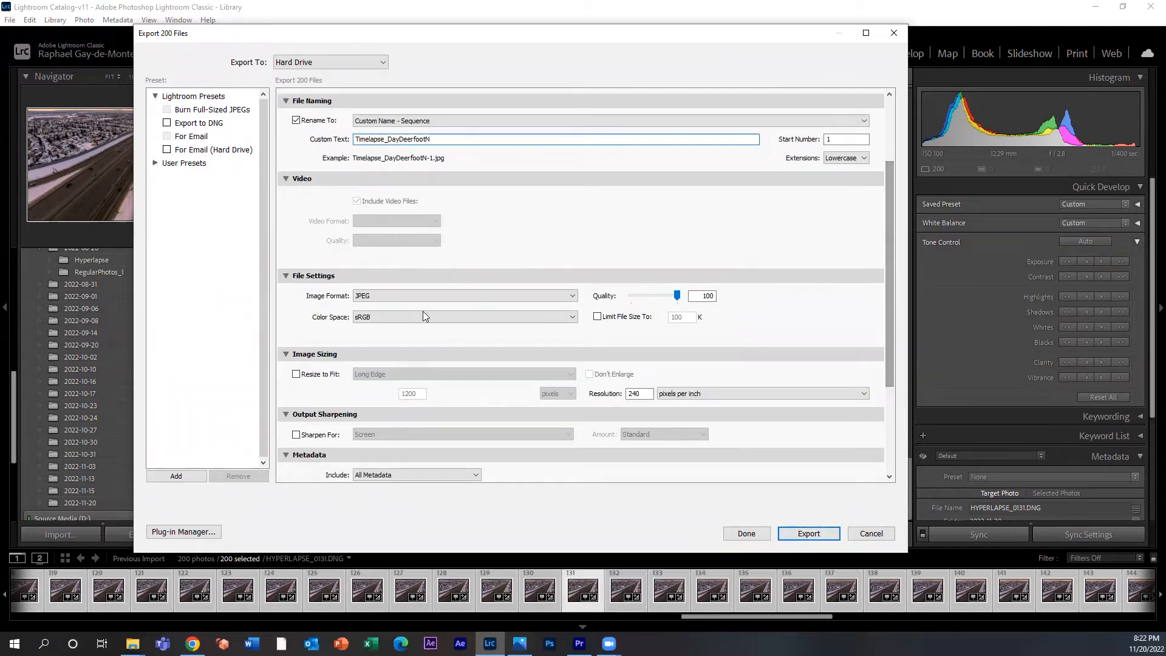
drag(891, 289, 892, 323)
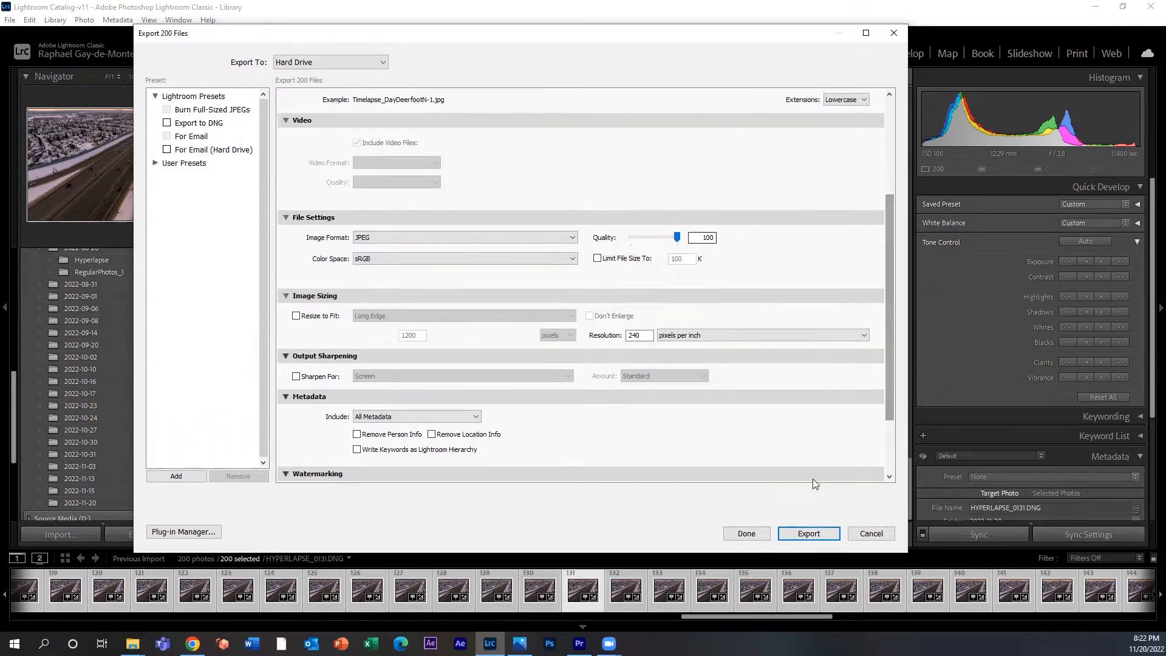
click(810, 538)
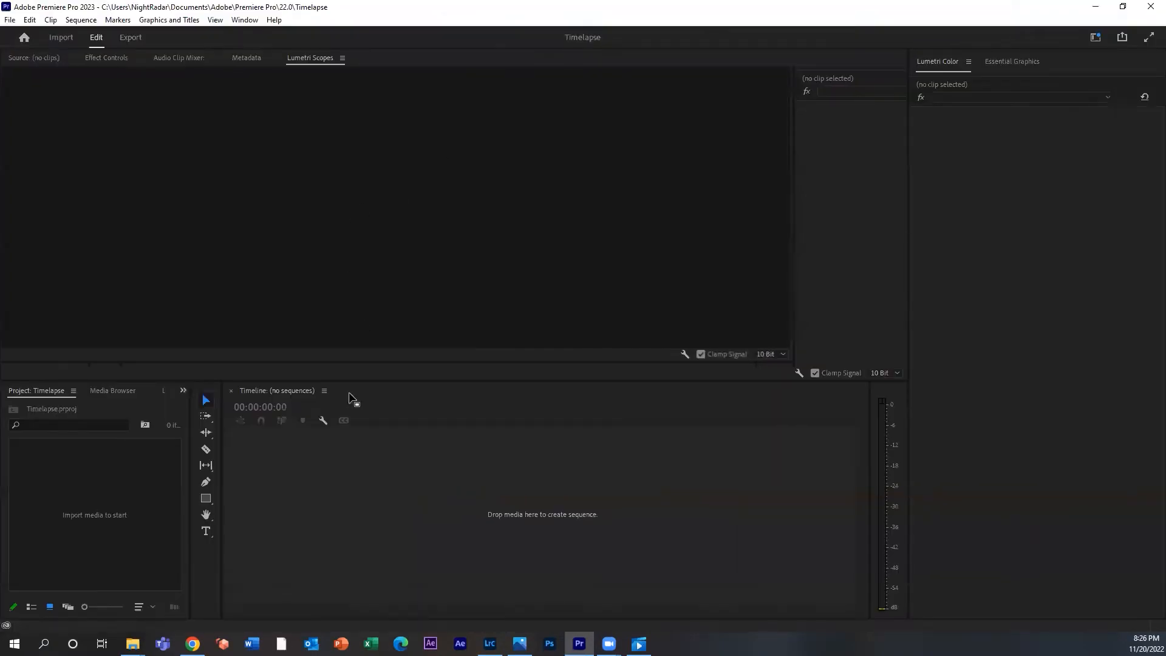
In Premiere Pro, import the frames from the Hyperlapse Day folder as an image sequence starting with Timelapse_DayDeerfootN-1.
right_click(106, 462)
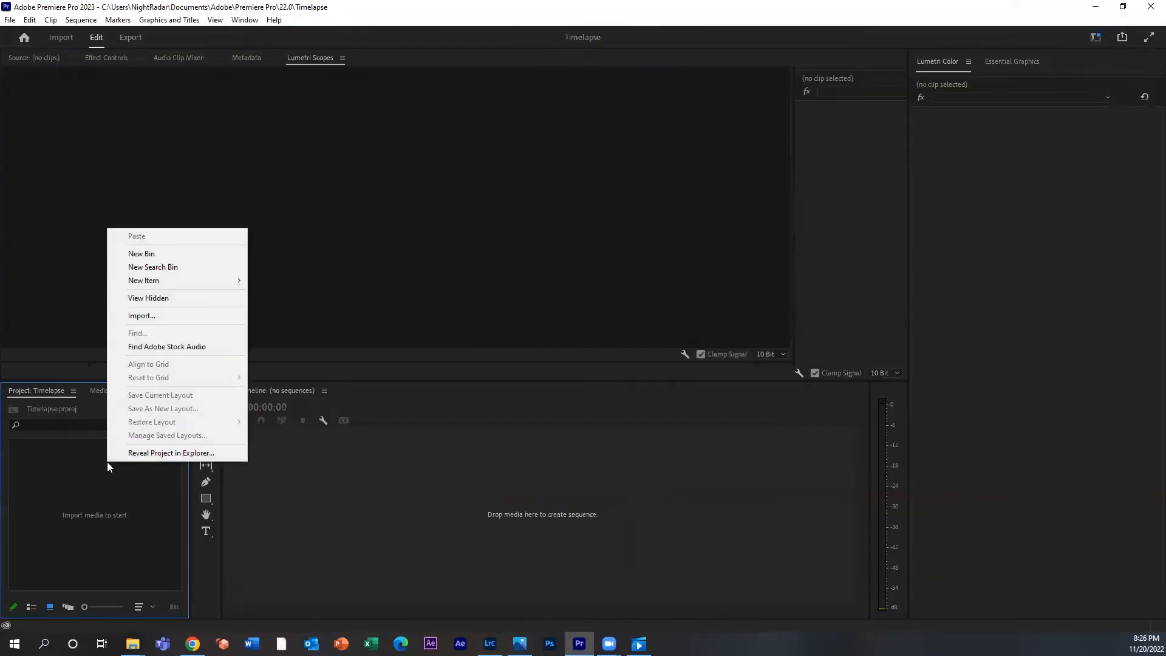
click(211, 314)
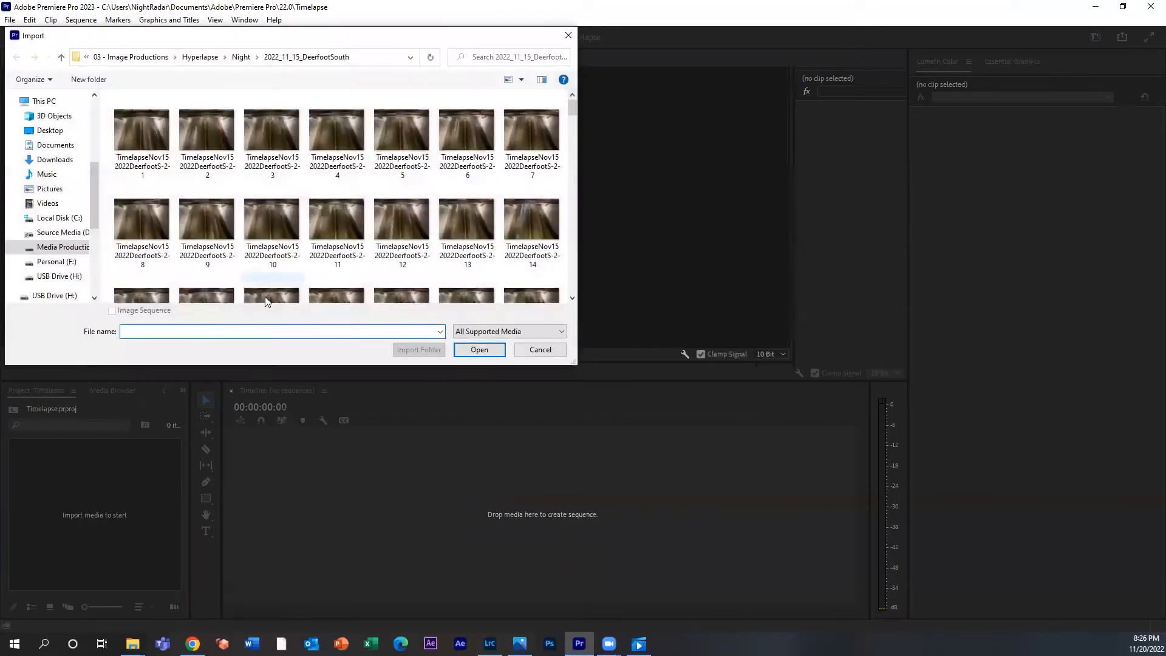
click(193, 58)
double_click(148, 115)
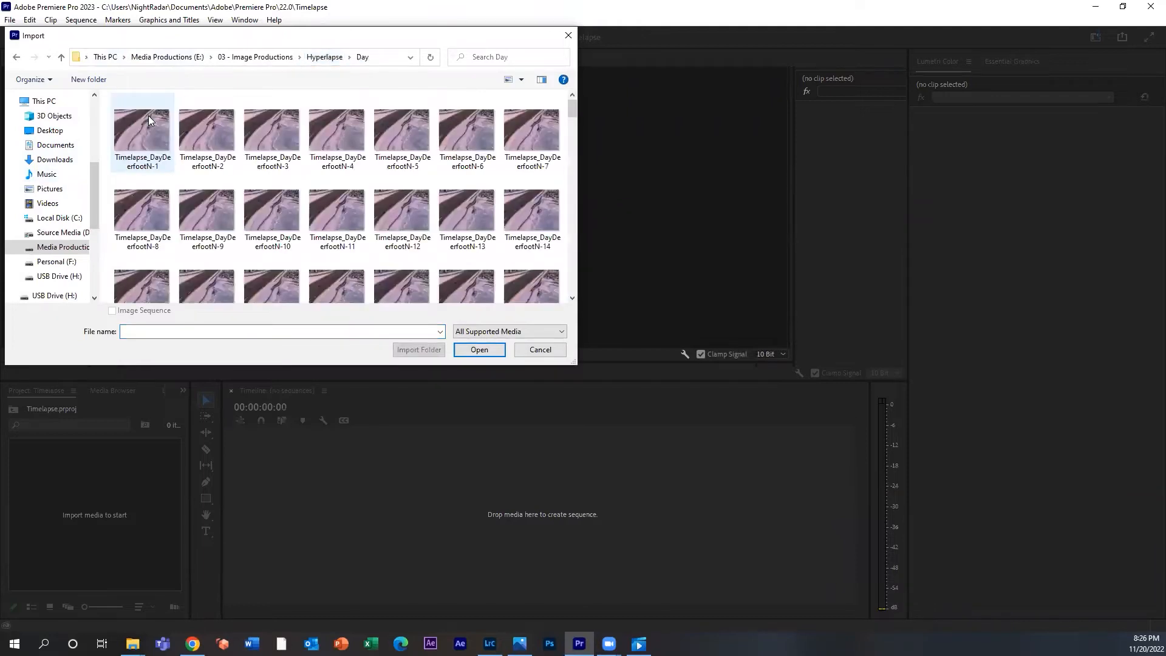
click(147, 130)
click(121, 312)
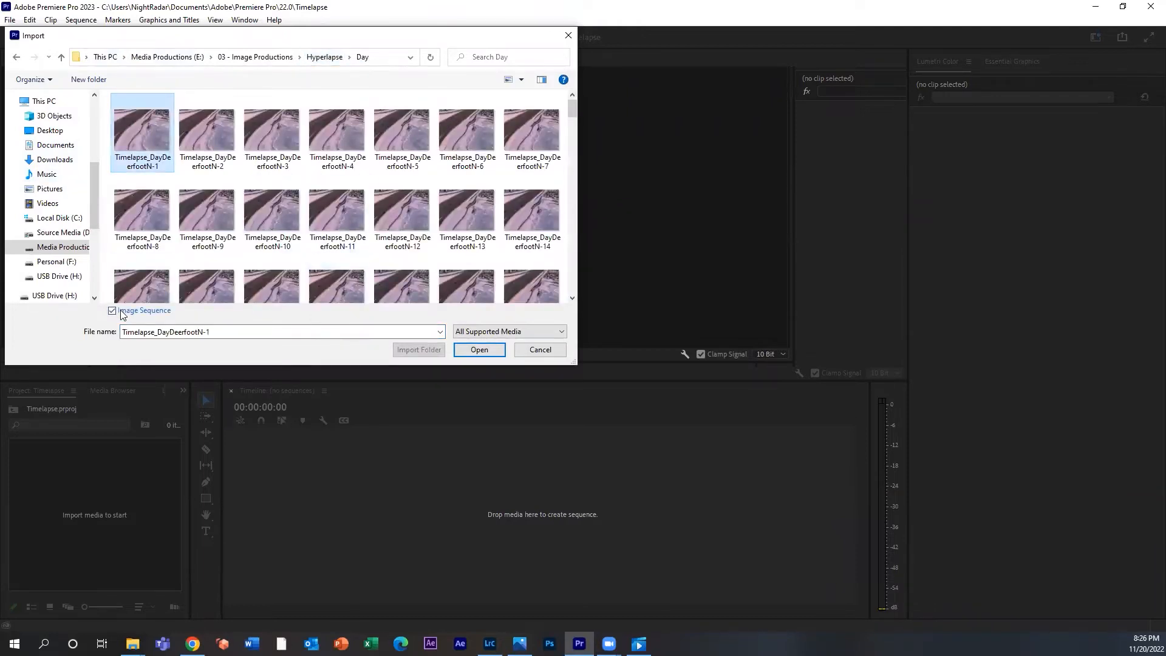
click(480, 349)
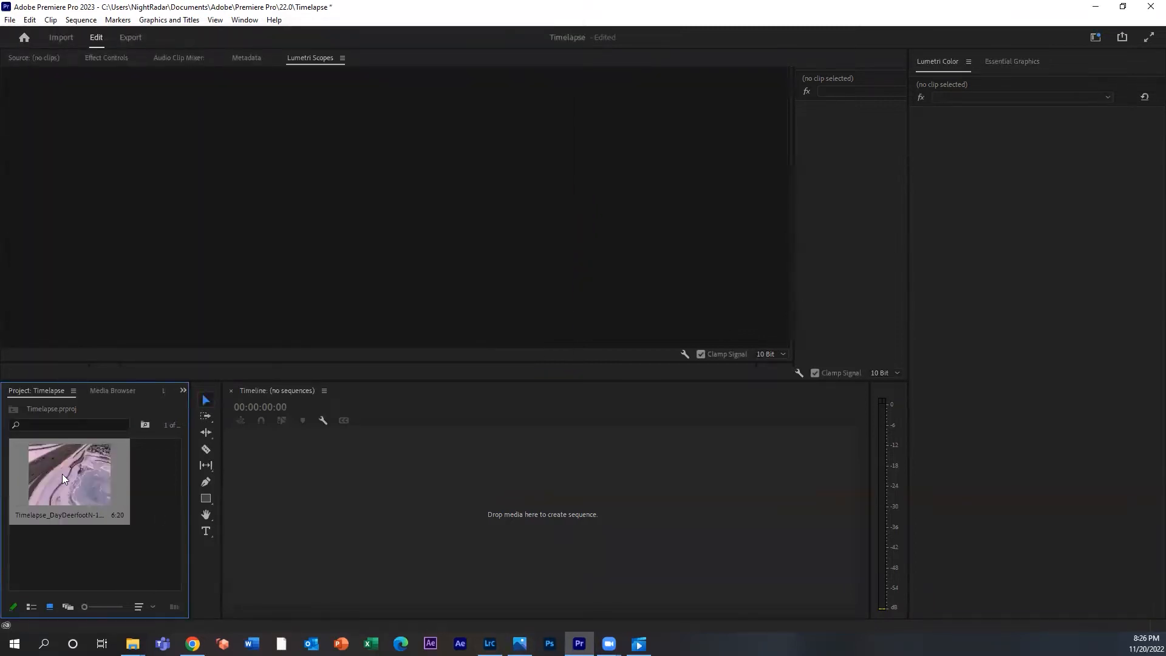
Interpret the imported hyperlapse footage at an assumed frame rate of 23.976 fps.
right_click(70, 481)
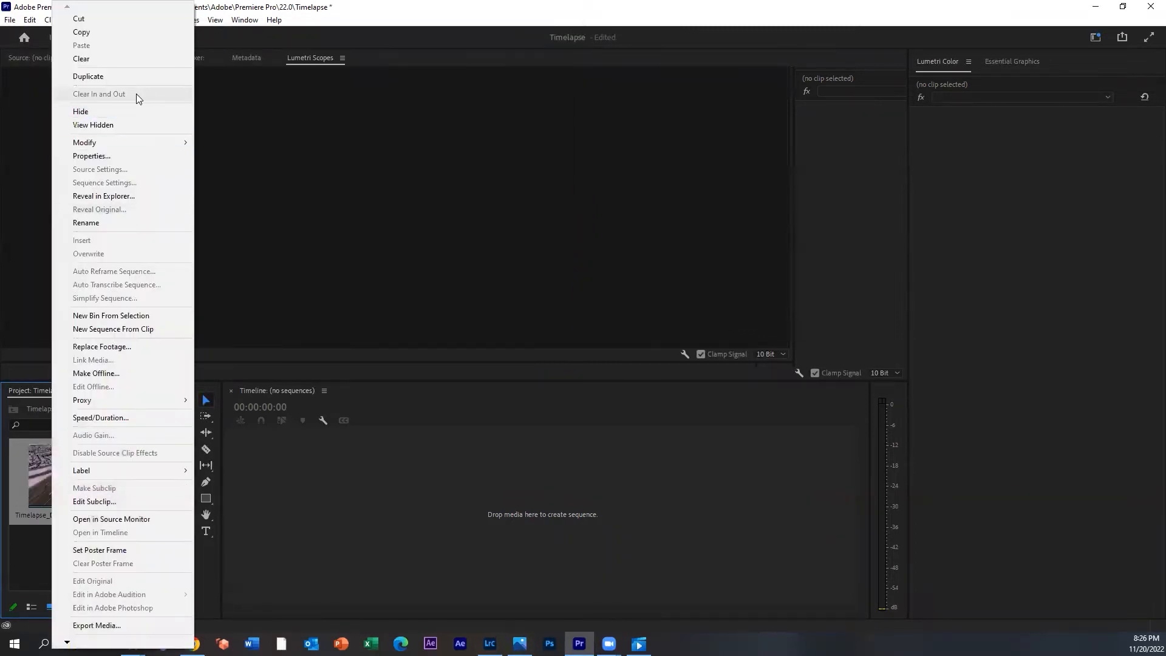
mouse_move(144, 142)
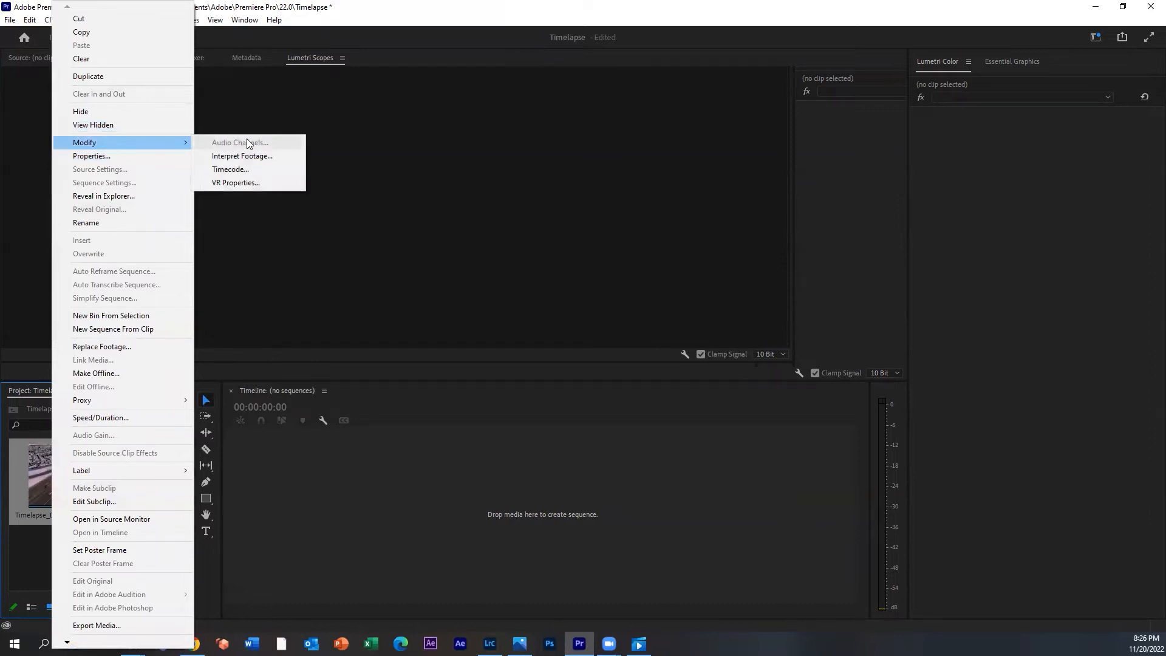
click(289, 159)
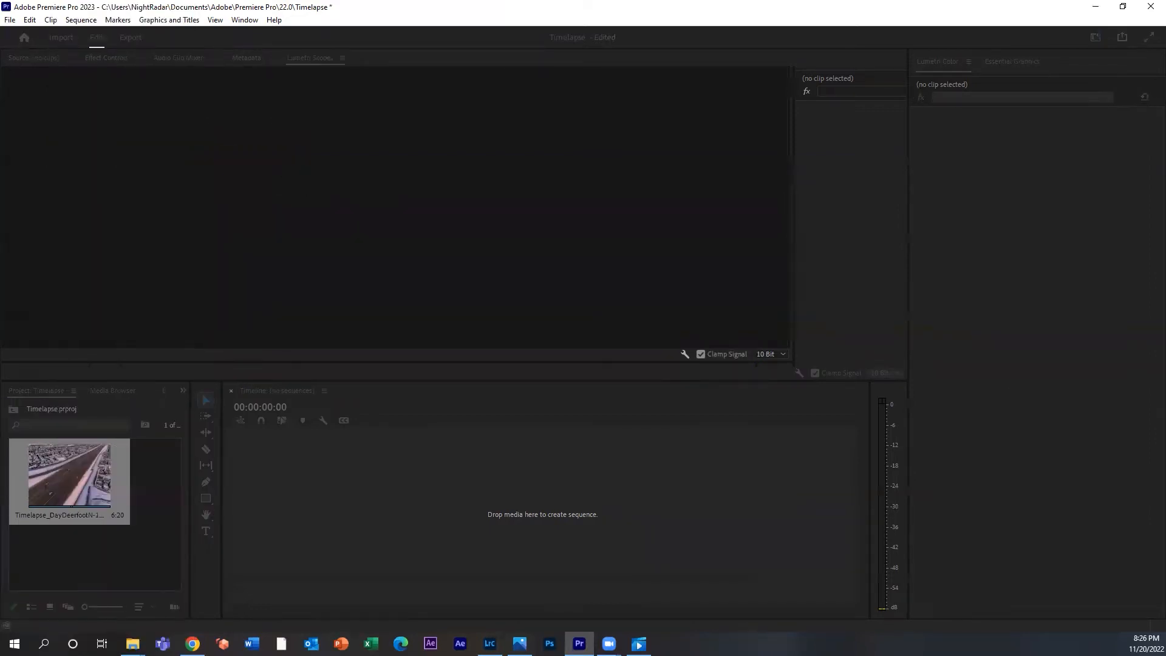
click(405, 234)
text(23.98)
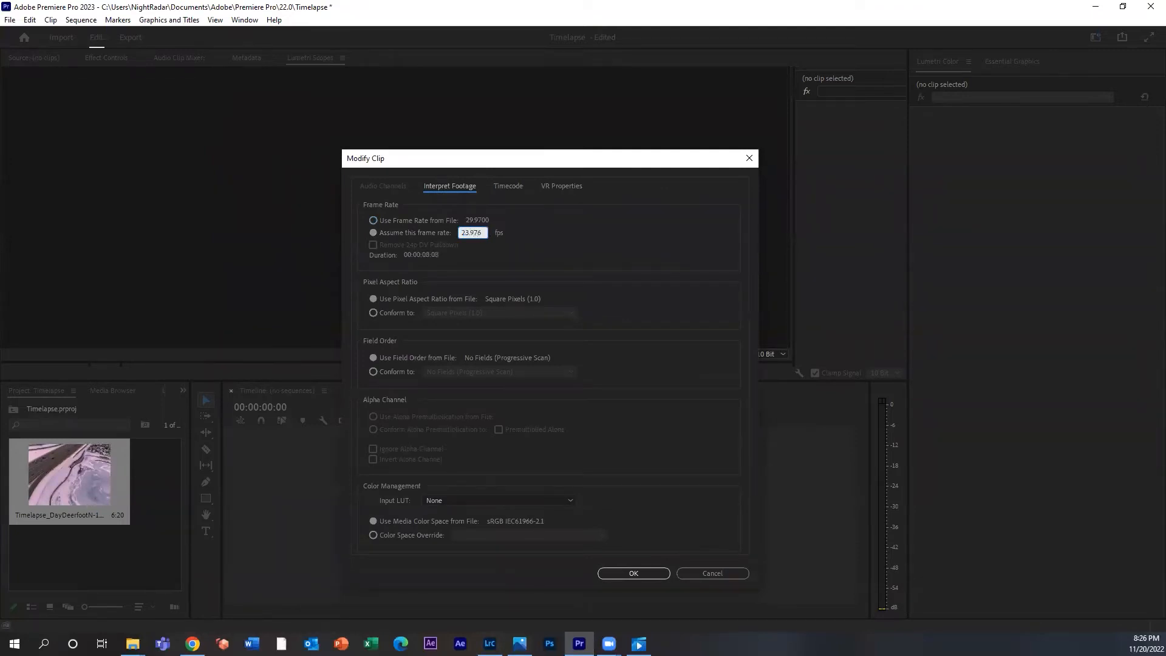
click(633, 573)
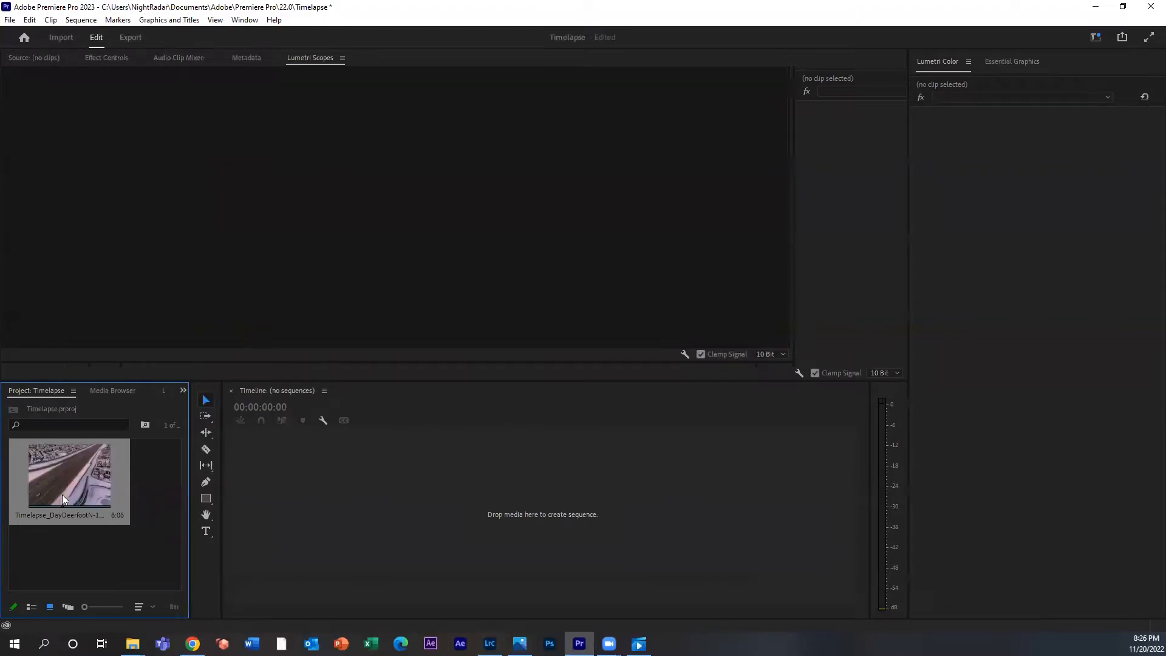
Create a sequence from the Timelapse_DayDeerfootN-1 clip and preview its playback.
drag(62, 494, 330, 487)
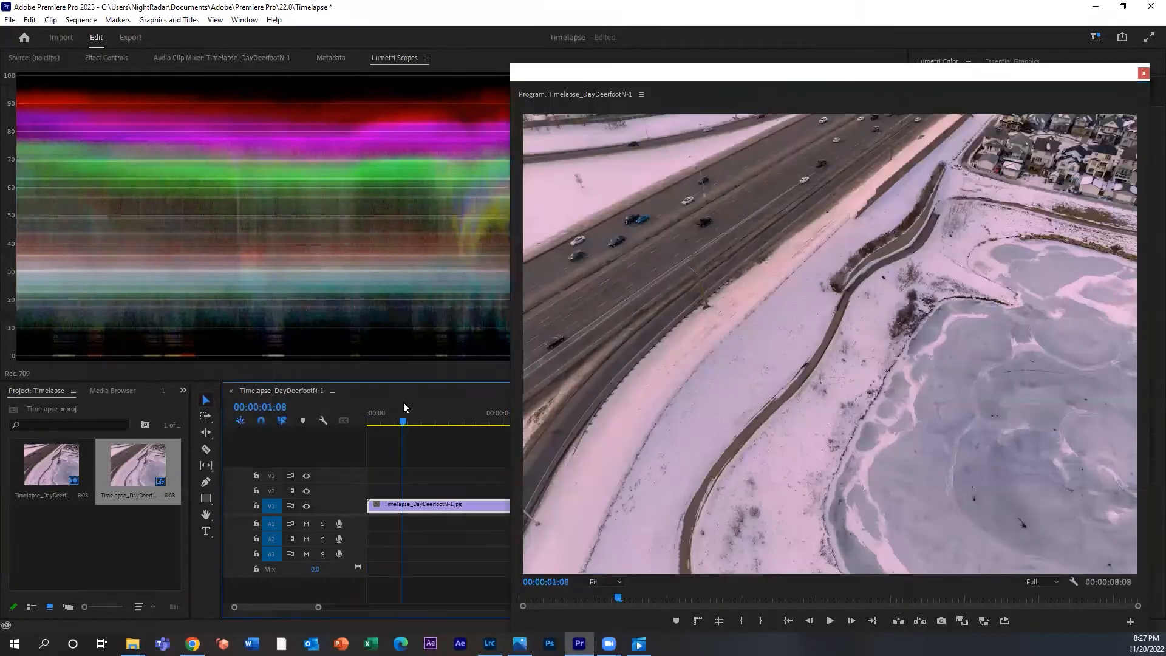
click(403, 420)
mouse_move(403, 420)
mouse_down()
mouse_move(342, 422)
mouse_move(416, 420)
mouse_up()
key(space)
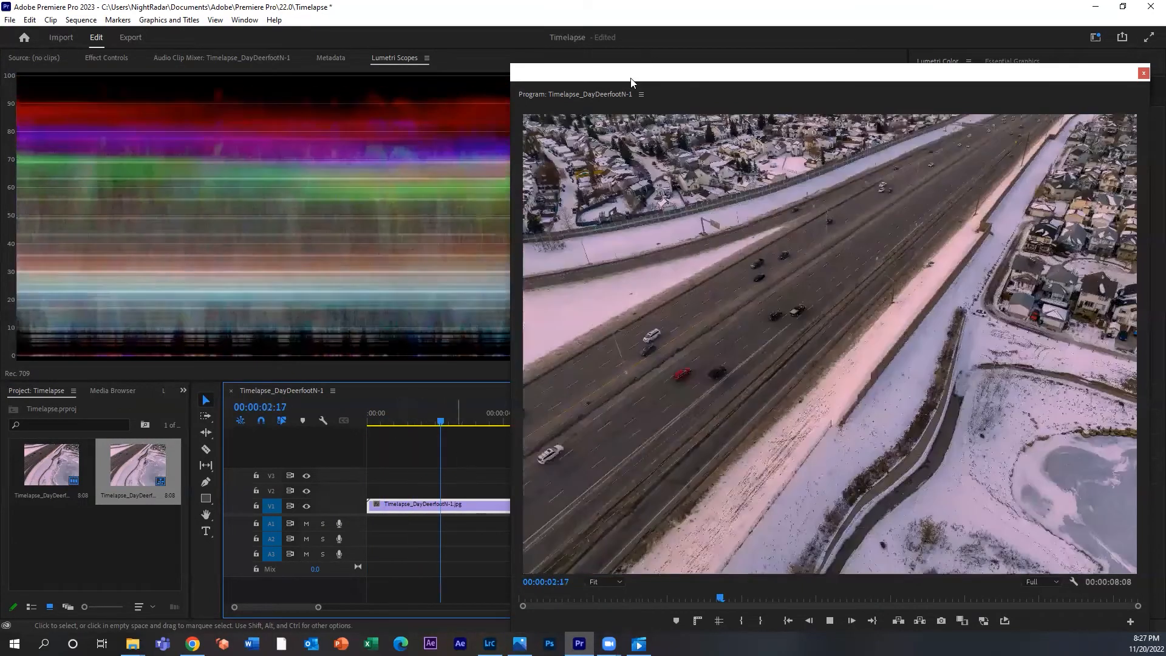
key(space)
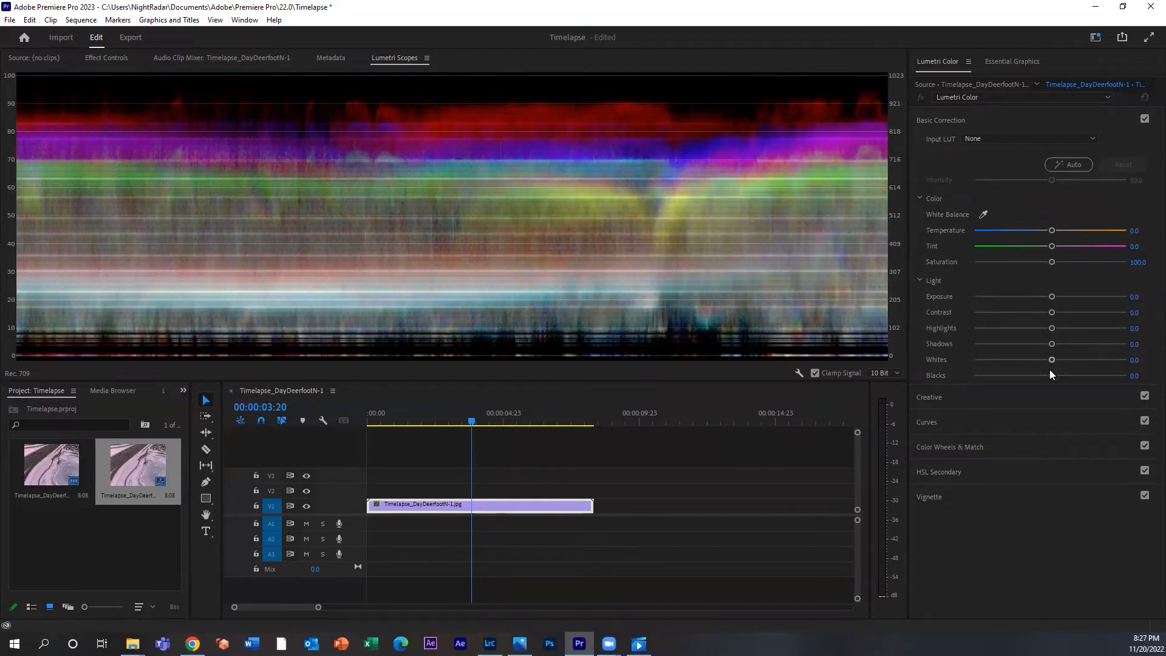
In the clip's Lumetri basic correction, set Blacks to -9.2 and Contrast to 21.9, checking a frame near the clip's end.
drag(1050, 373, 1048, 375)
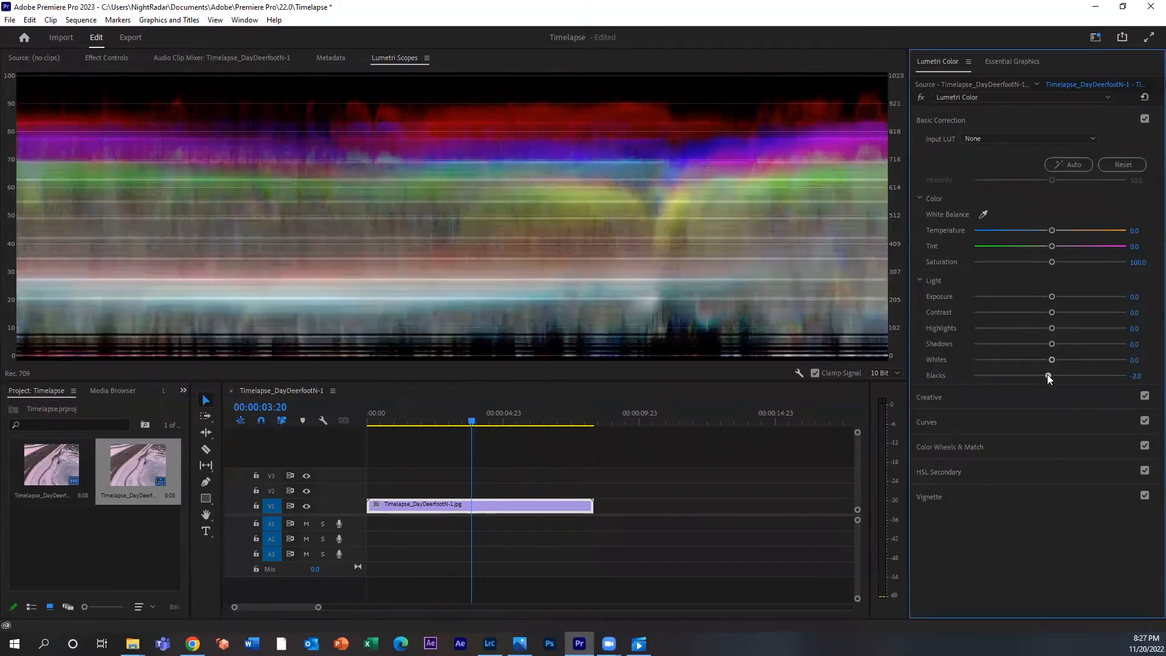
drag(471, 422, 576, 422)
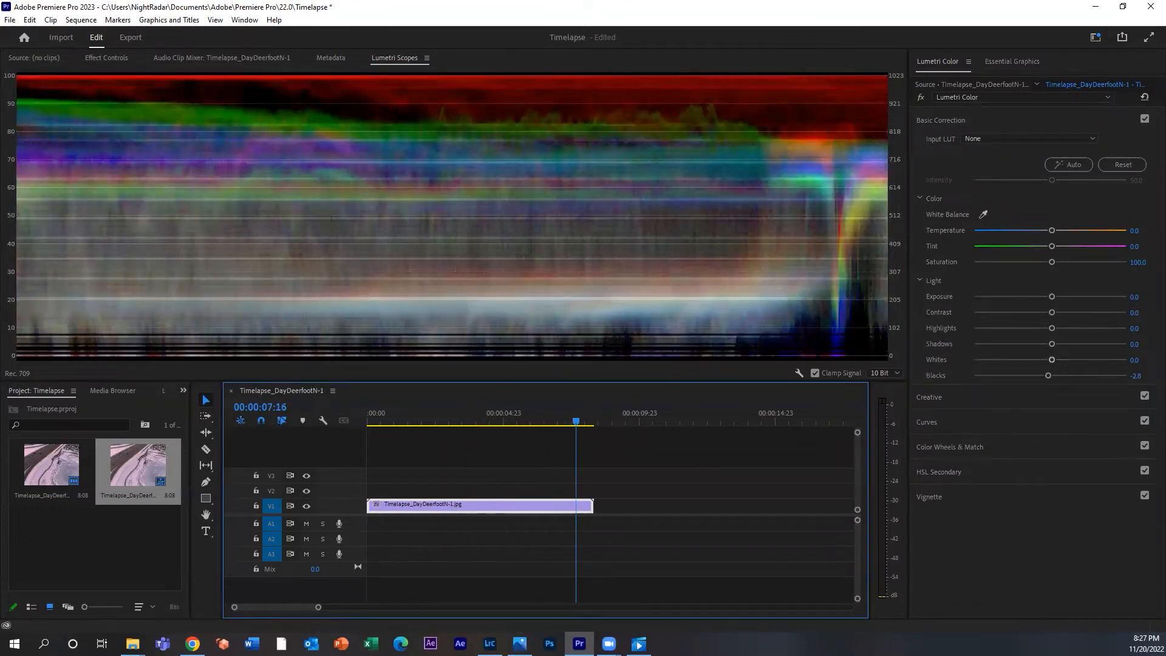
click(1052, 360)
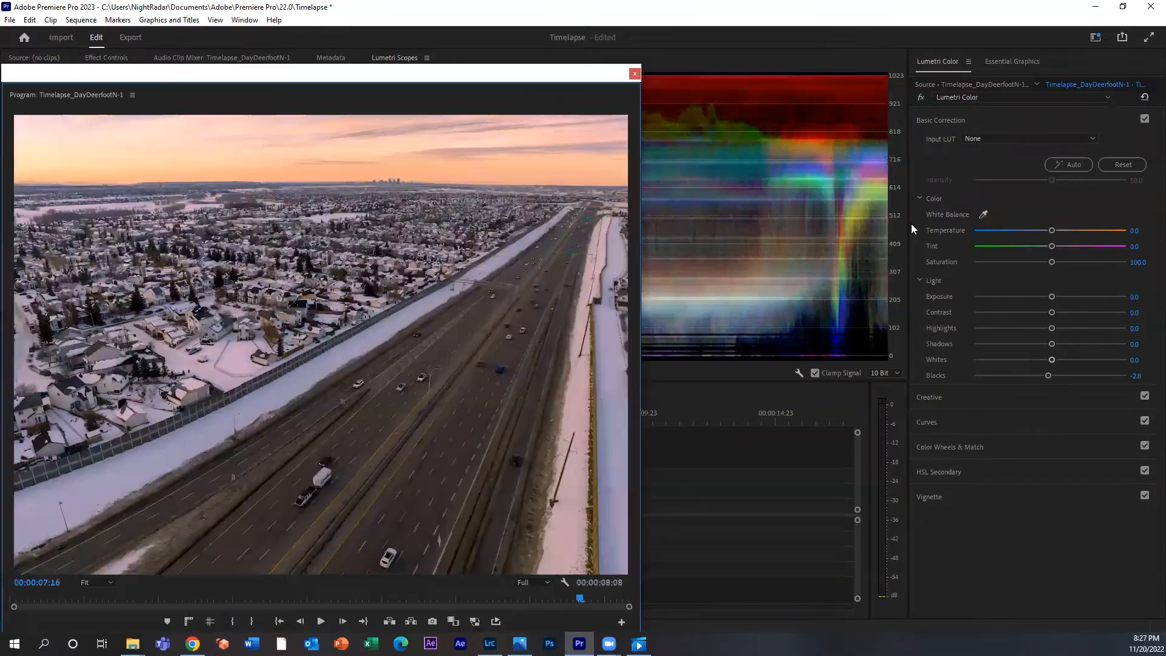
mouse_move(1047, 376)
mouse_down()
mouse_move(986, 380)
mouse_move(1050, 378)
mouse_up()
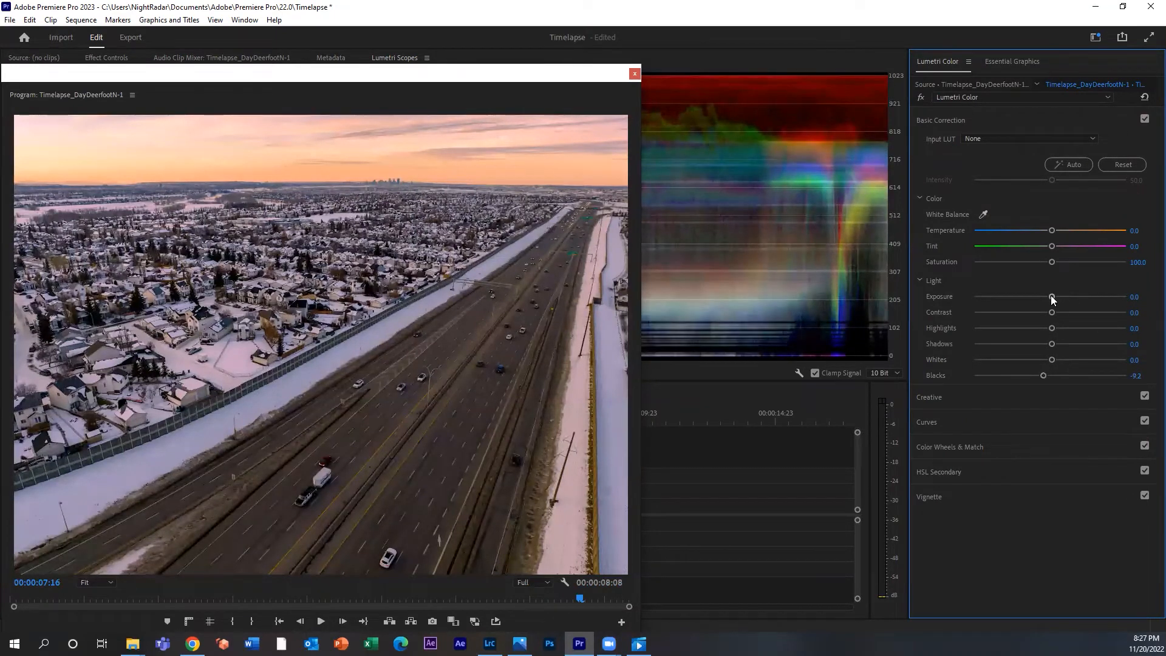
drag(1050, 312, 1066, 314)
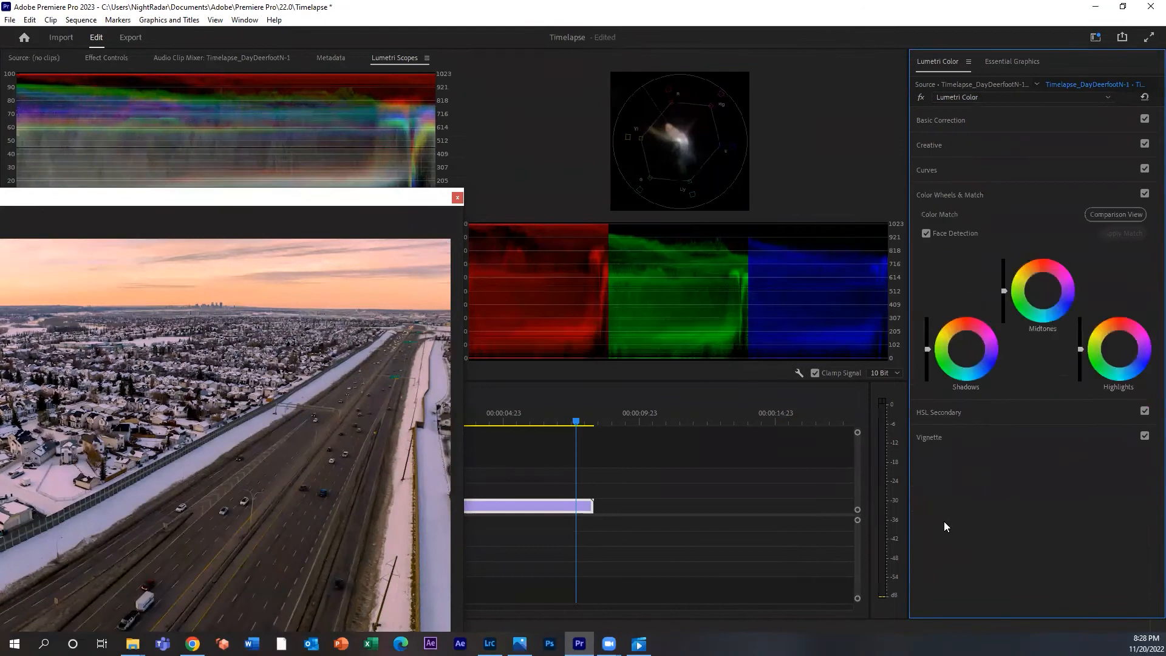
Set the clip's Temperature to -16.3 and Highlights to -26.7, and slightly lower the highlights level in the color wheels.
click(953, 126)
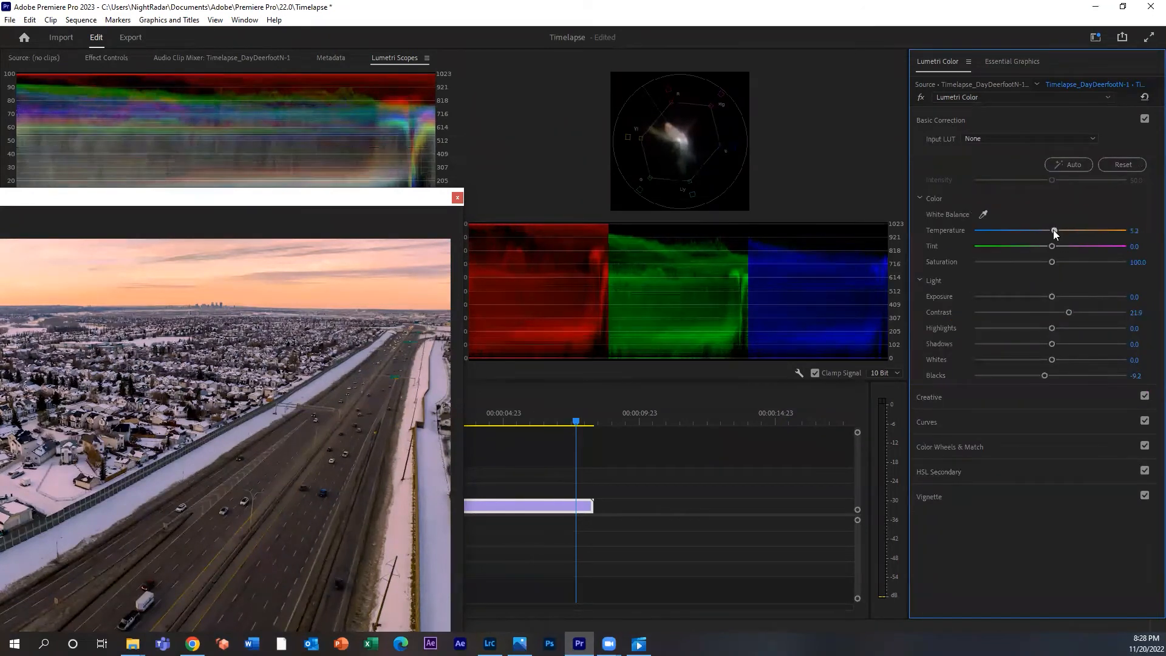
mouse_move(1053, 230)
mouse_down()
mouse_move(1025, 238)
mouse_move(1036, 241)
mouse_up()
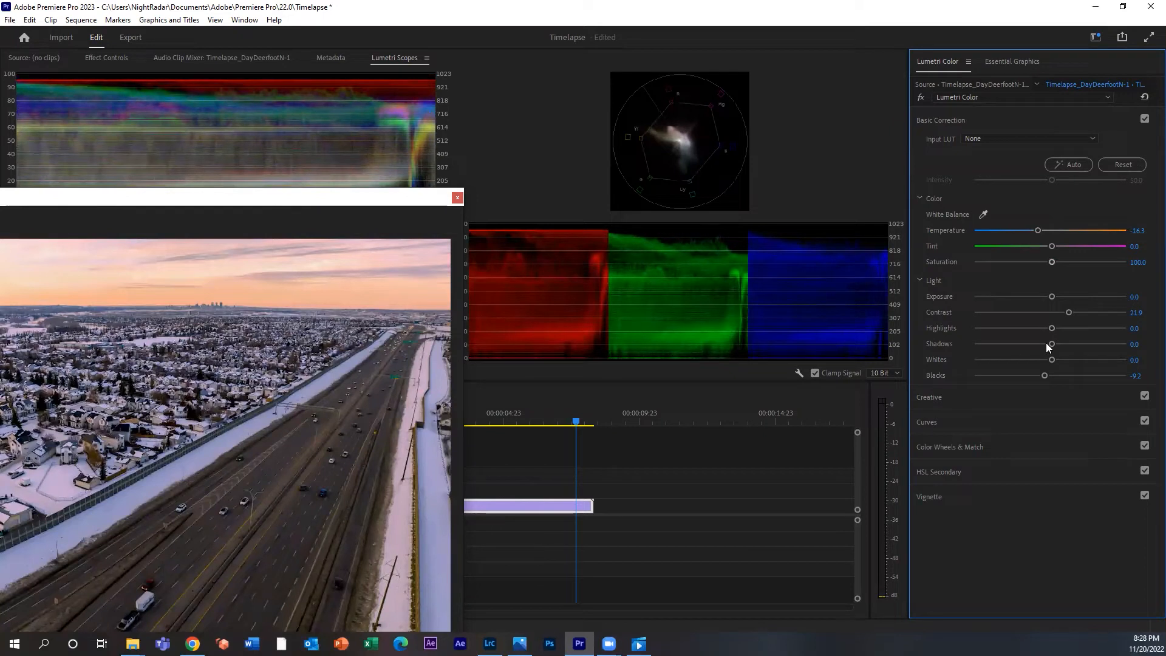
mouse_move(1051, 329)
mouse_down()
mouse_move(1081, 325)
mouse_move(1029, 330)
mouse_up()
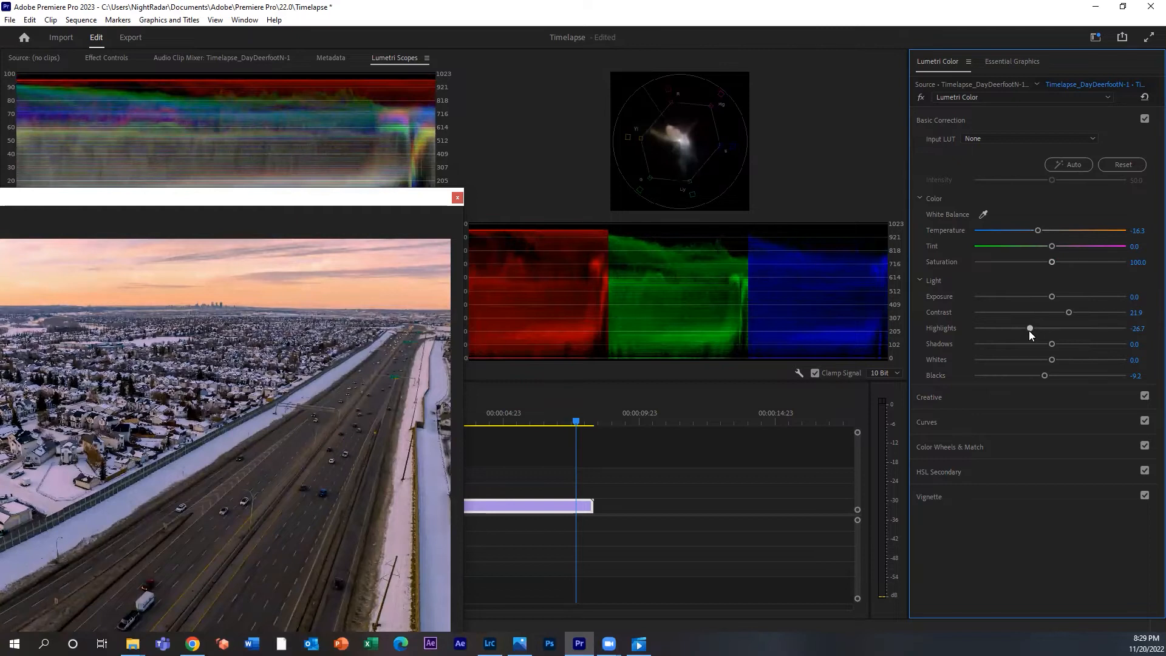
click(1032, 446)
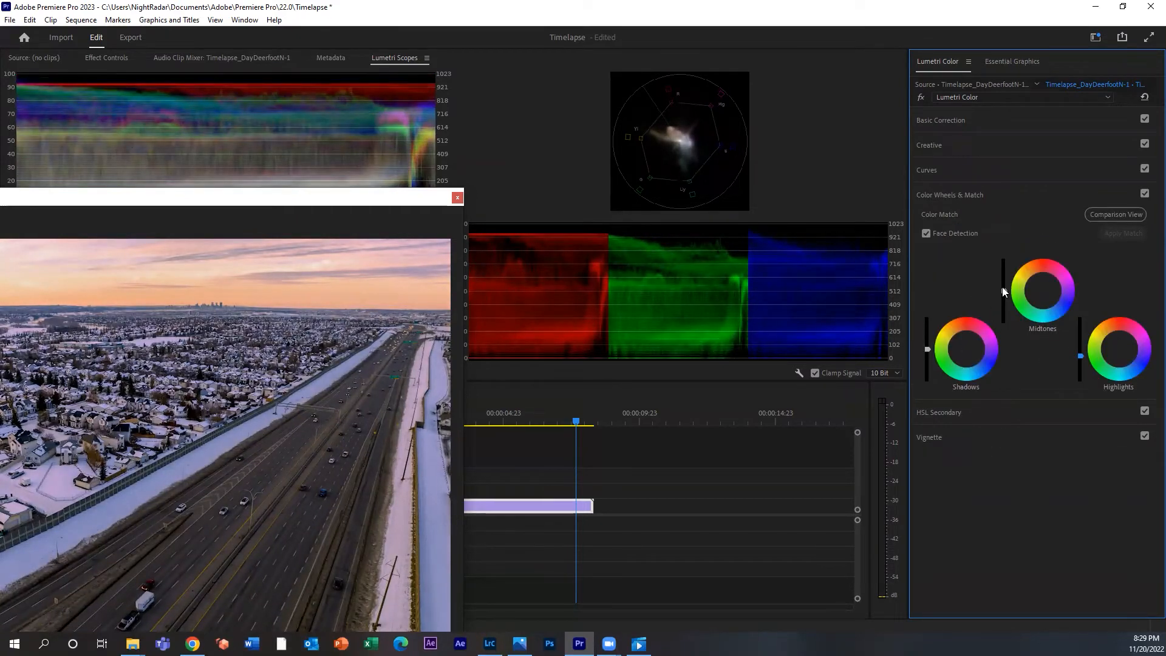
Play the graded hyperlapse from its start to review the look, and return to the first frame.
click(574, 421)
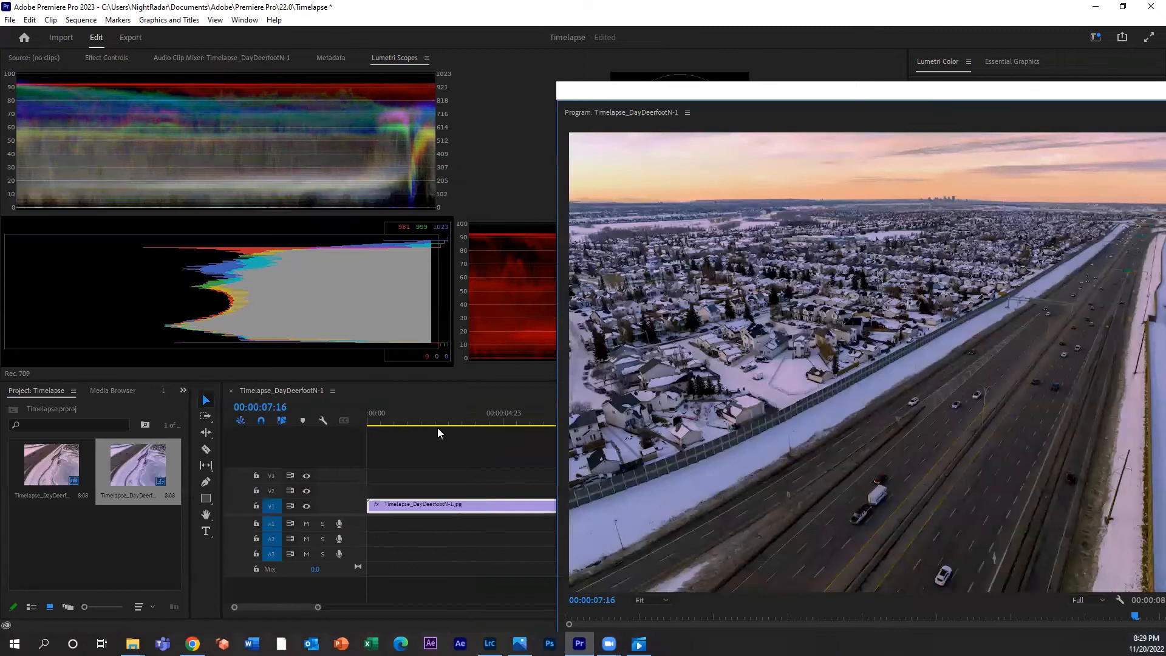
drag(428, 419, 408, 424)
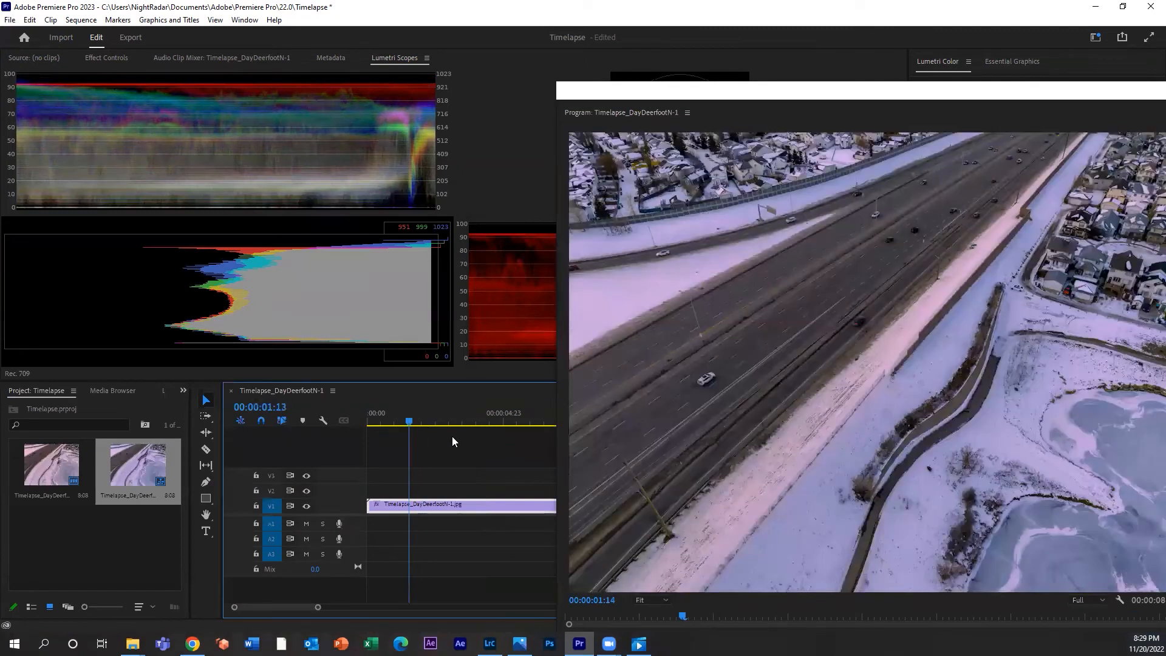
key(Home)
key(space)
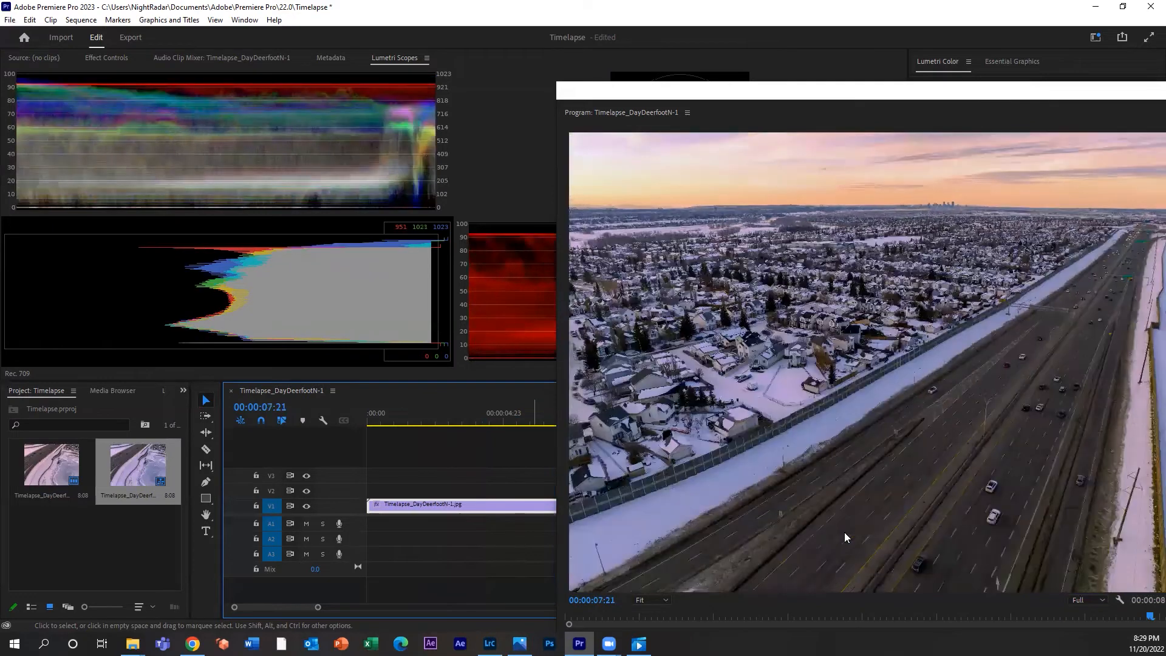
key(Home)
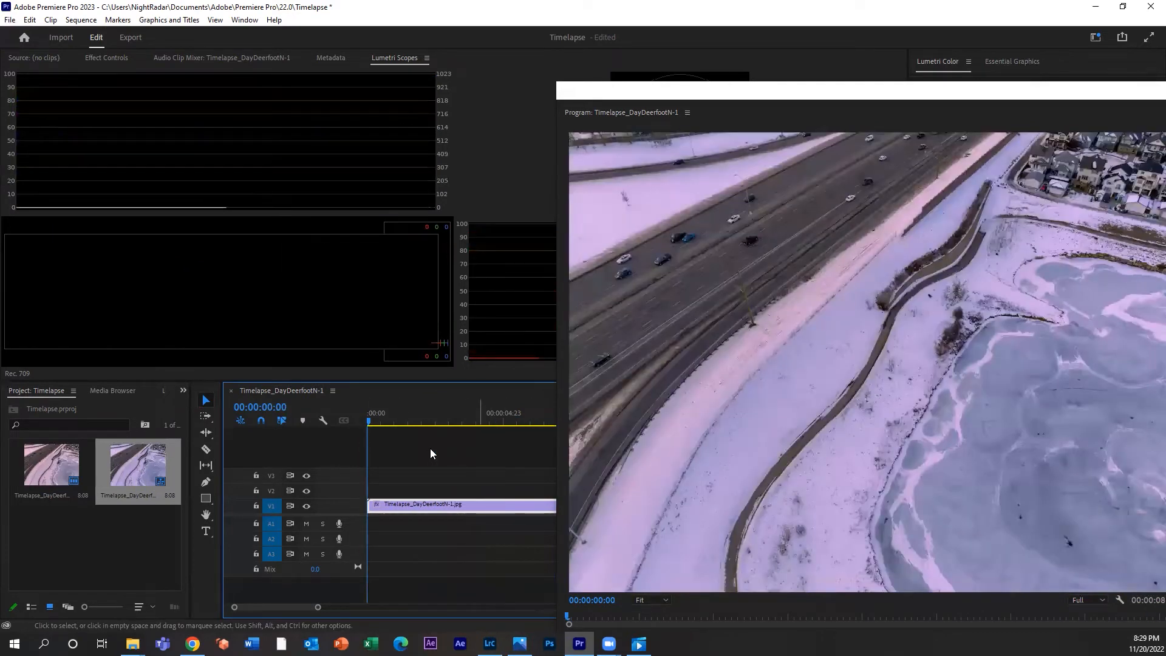
Search the effects for warp, apply Warp Stabilizer to the hyperlapse clip, and show the clip's effect settings.
click(183, 390)
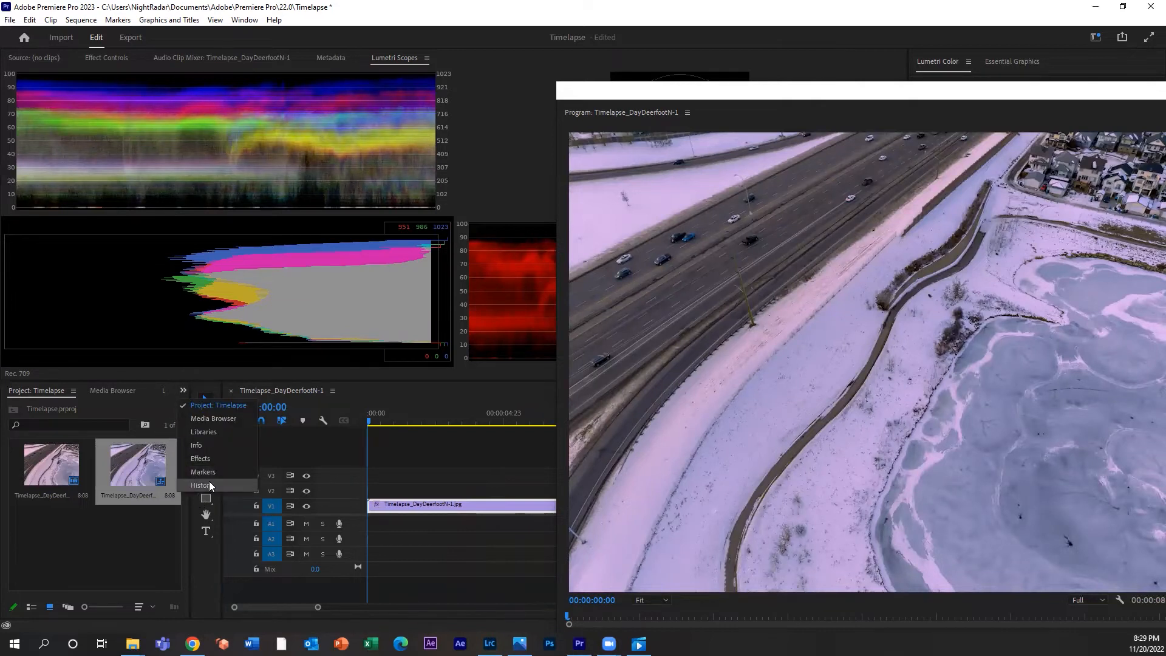
click(213, 458)
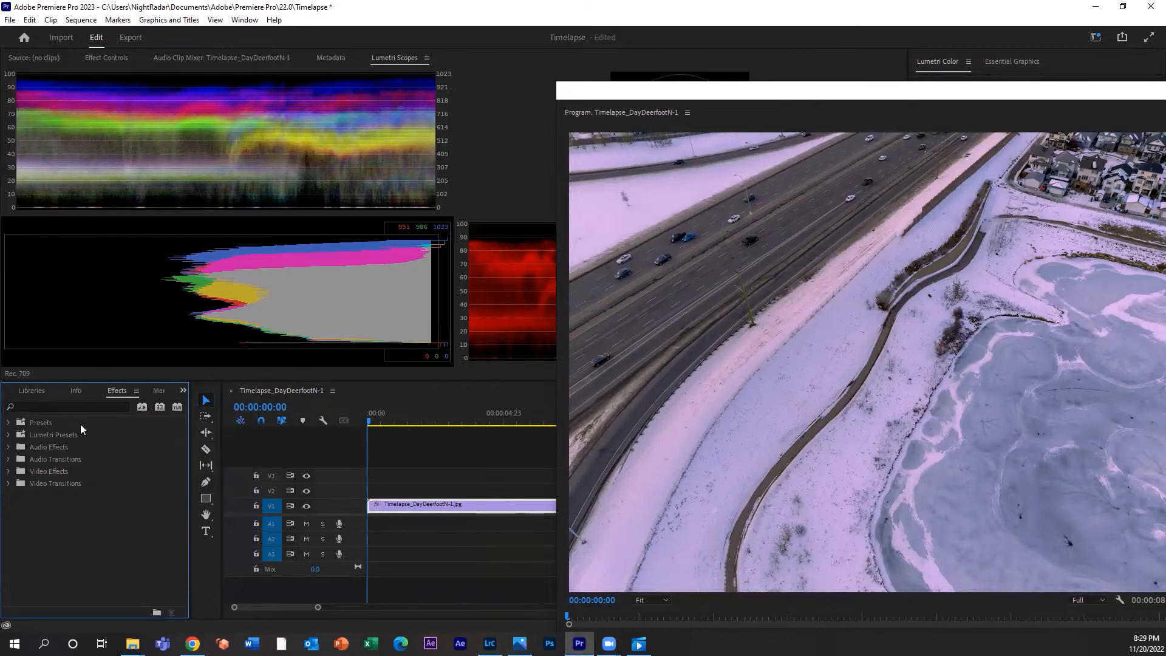
click(72, 405)
text(warp)
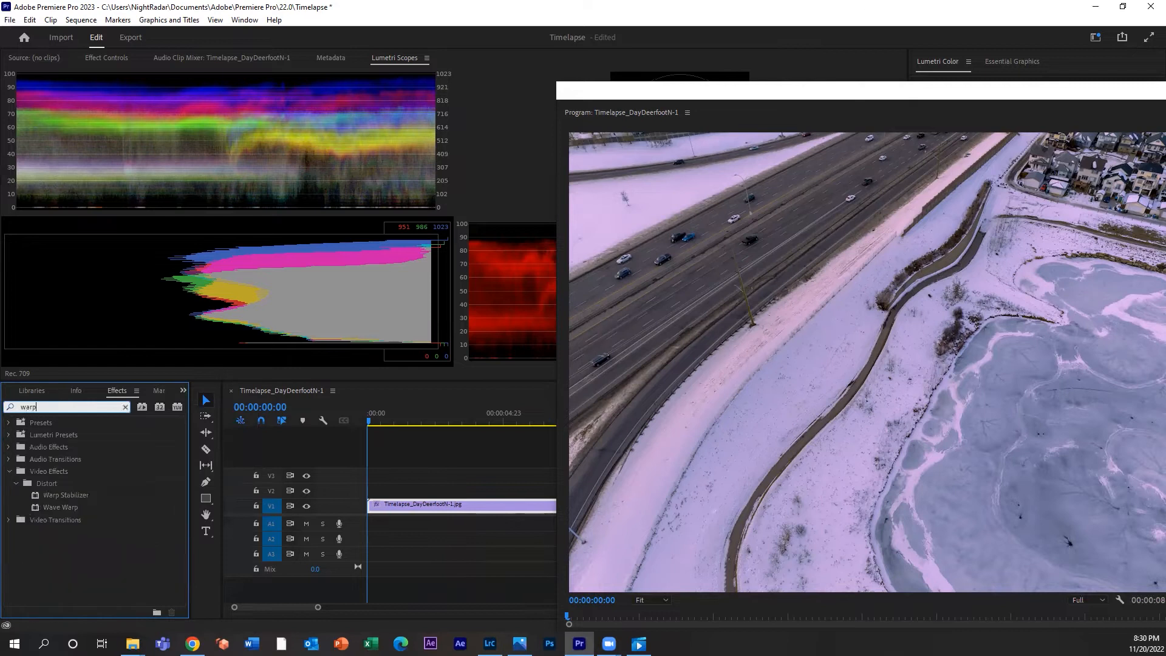
double_click(60, 508)
drag(65, 496, 402, 509)
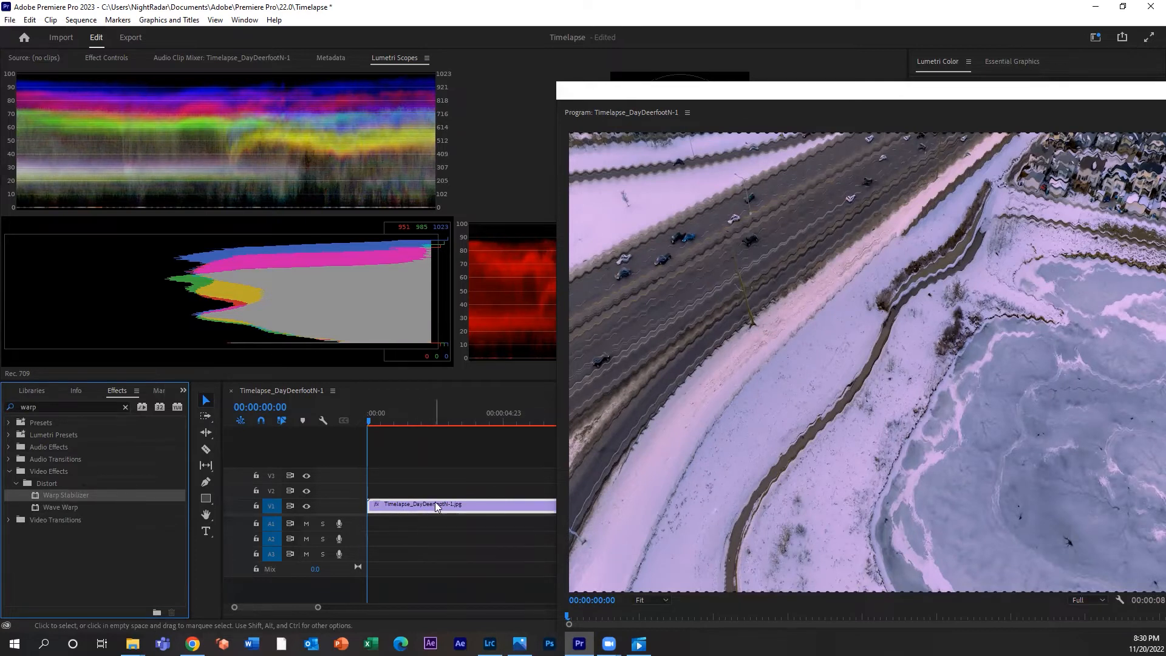
click(106, 58)
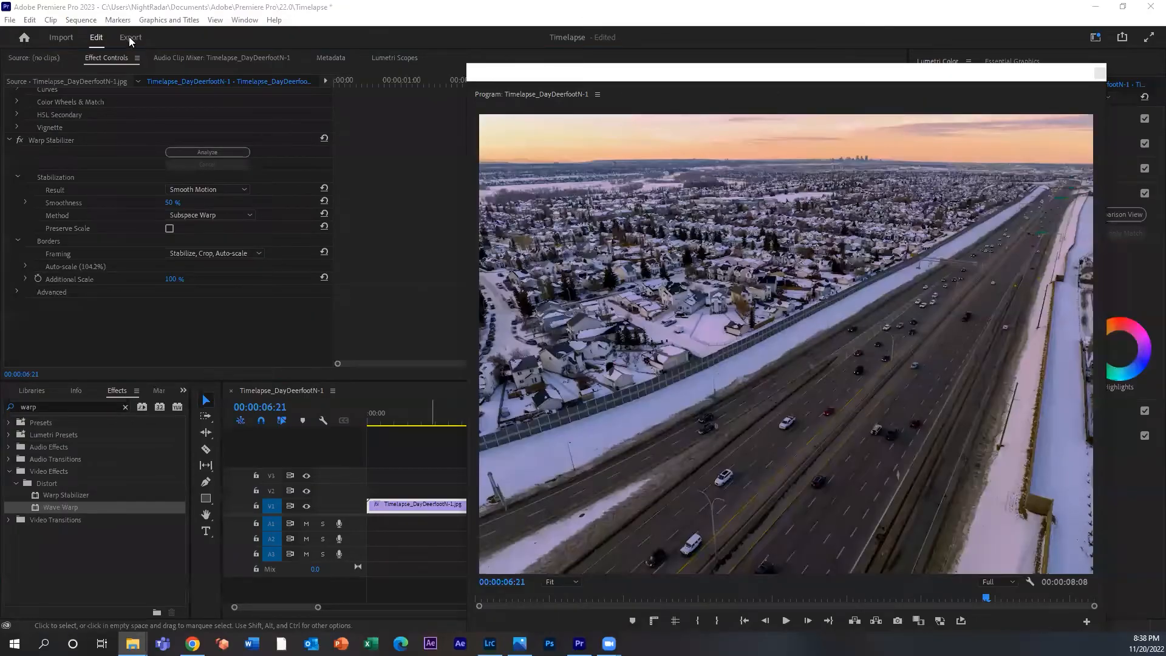
Open the sequence's export settings and name the output file TimelapseNov202022_Day-0001 in the Eyes In The Sky Vids Insta folder.
key(ctrl+m)
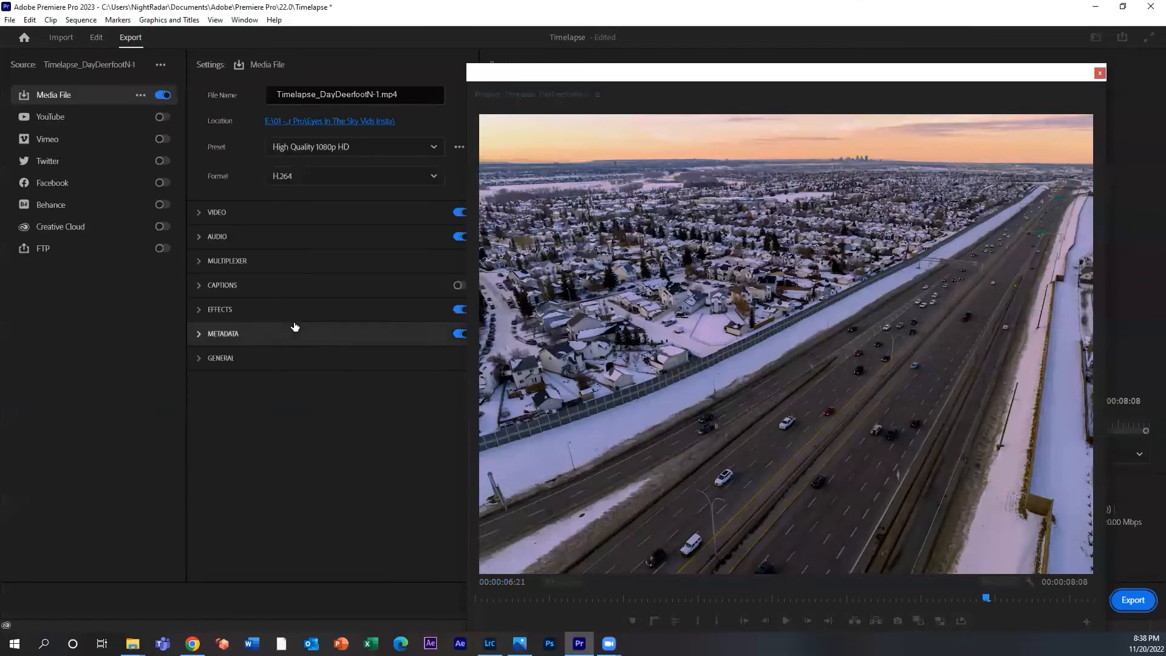
click(316, 122)
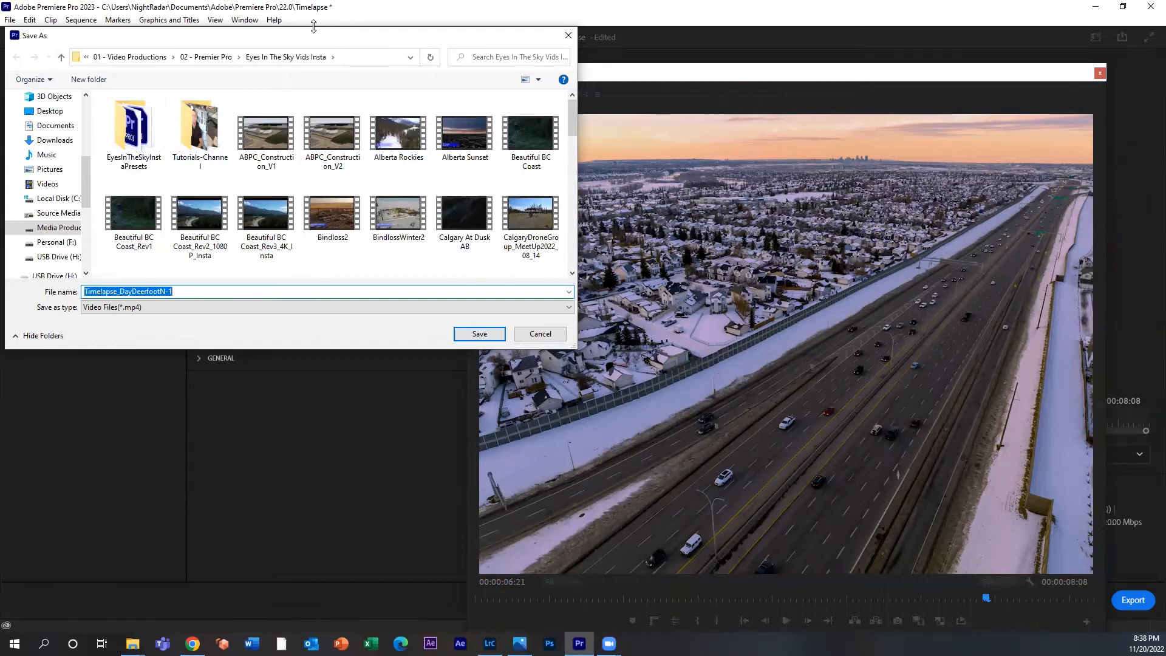
drag(572, 125, 571, 267)
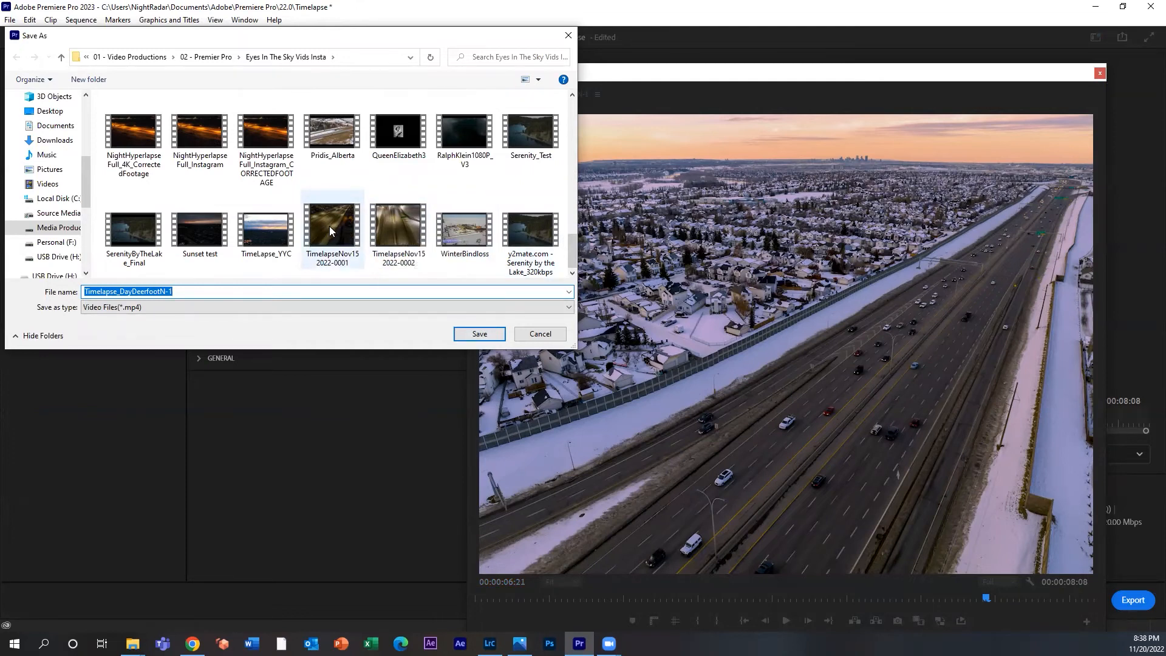
click(309, 246)
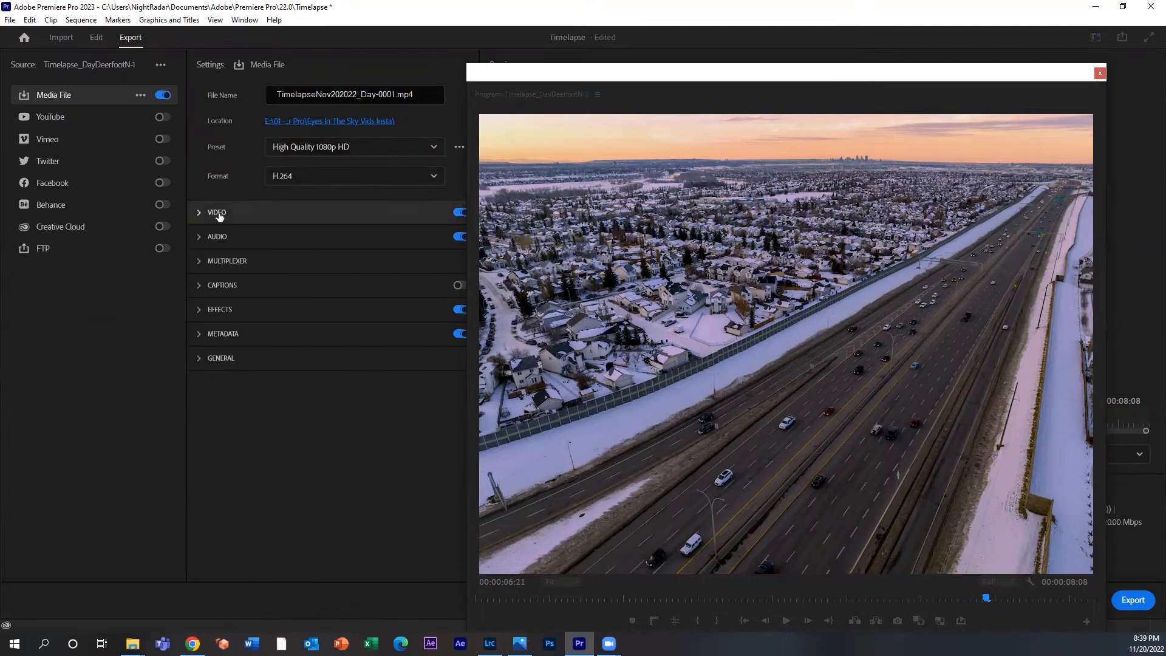
Match the export's video settings to the source and enable Render at Maximum Depth.
click(217, 212)
click(415, 260)
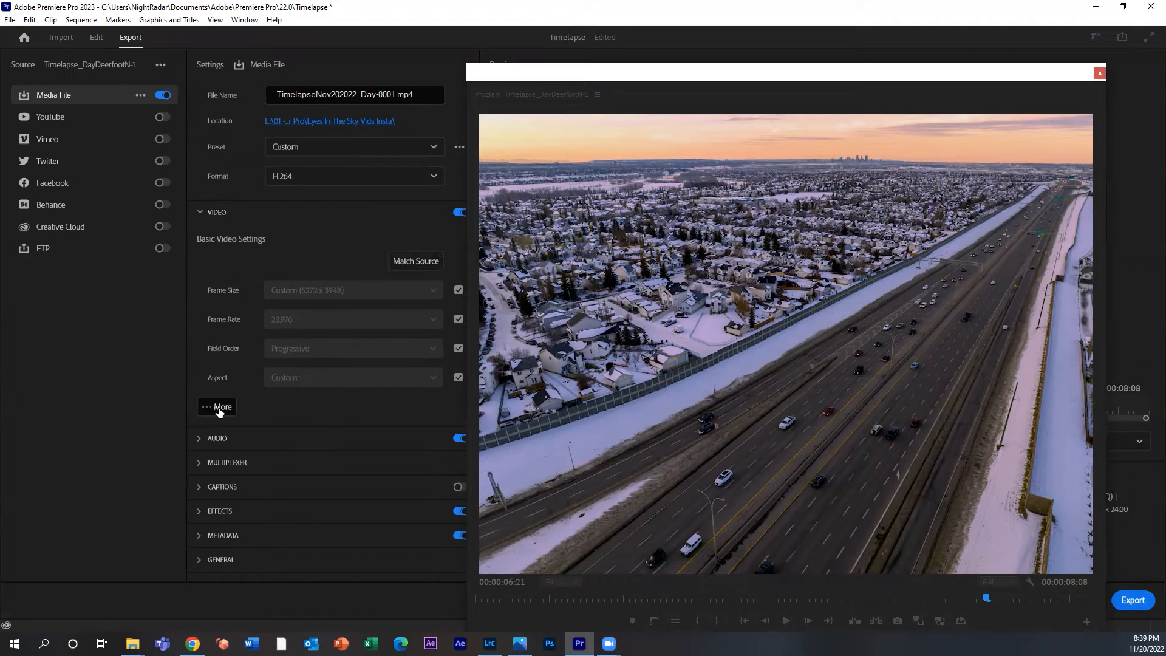
click(220, 408)
click(224, 433)
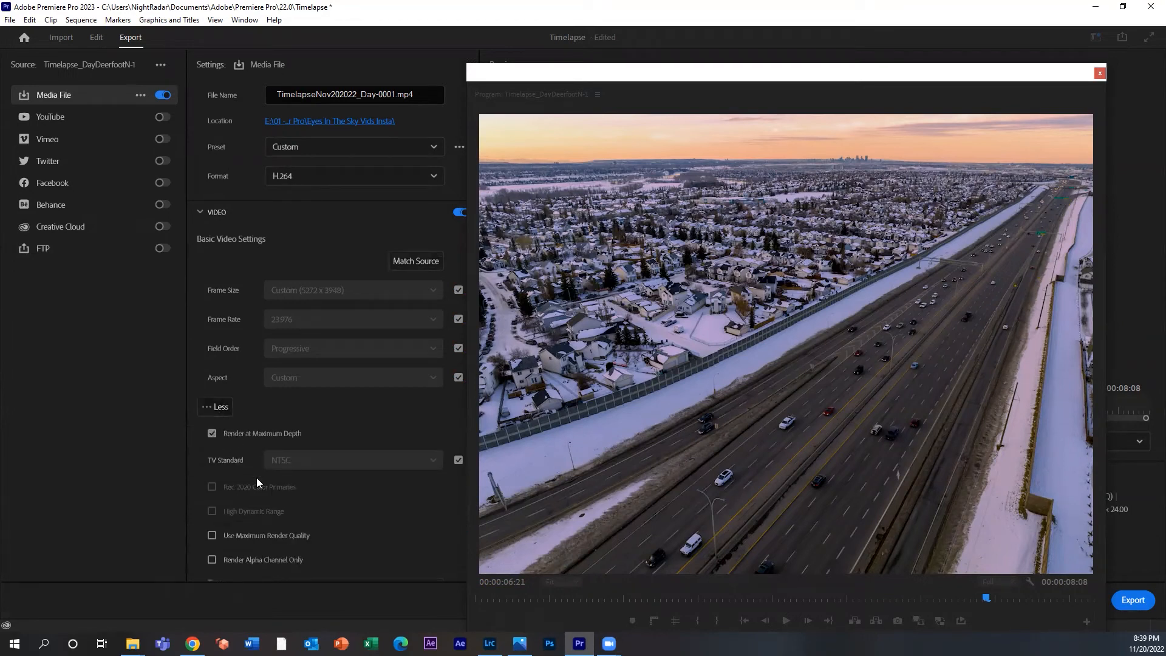
Set the bitrate encoding to VBR, 2 pass with a target bitrate of 65 Mbps.
scroll(290, 498, down, 2)
scroll(234, 419, down, 8)
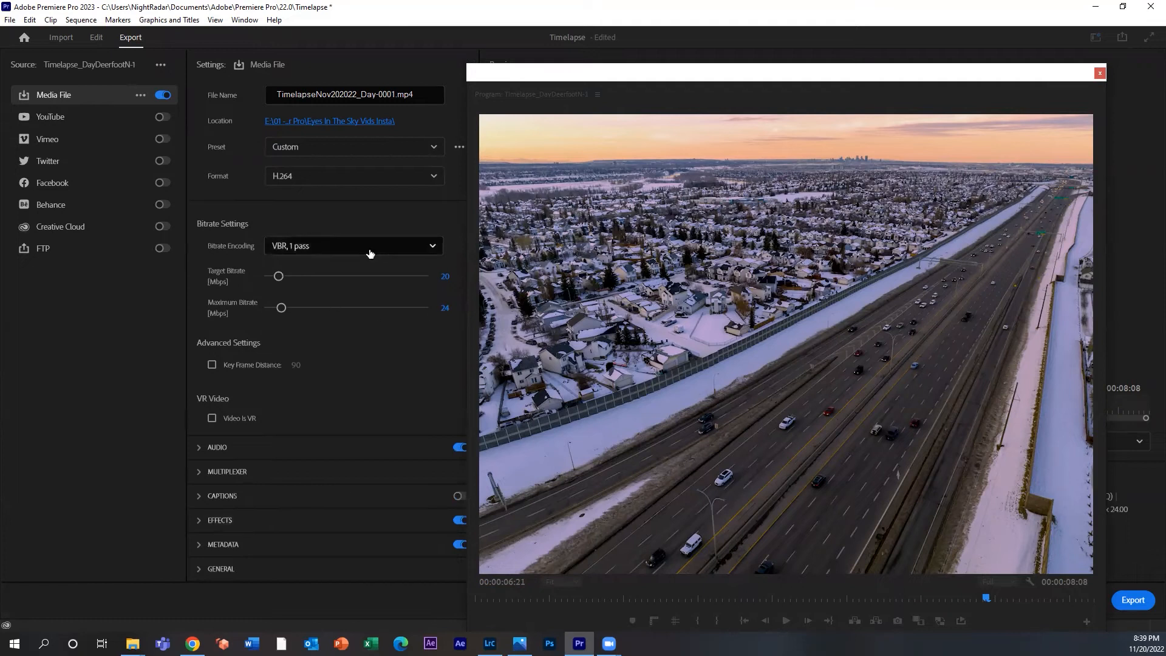
click(340, 249)
click(307, 311)
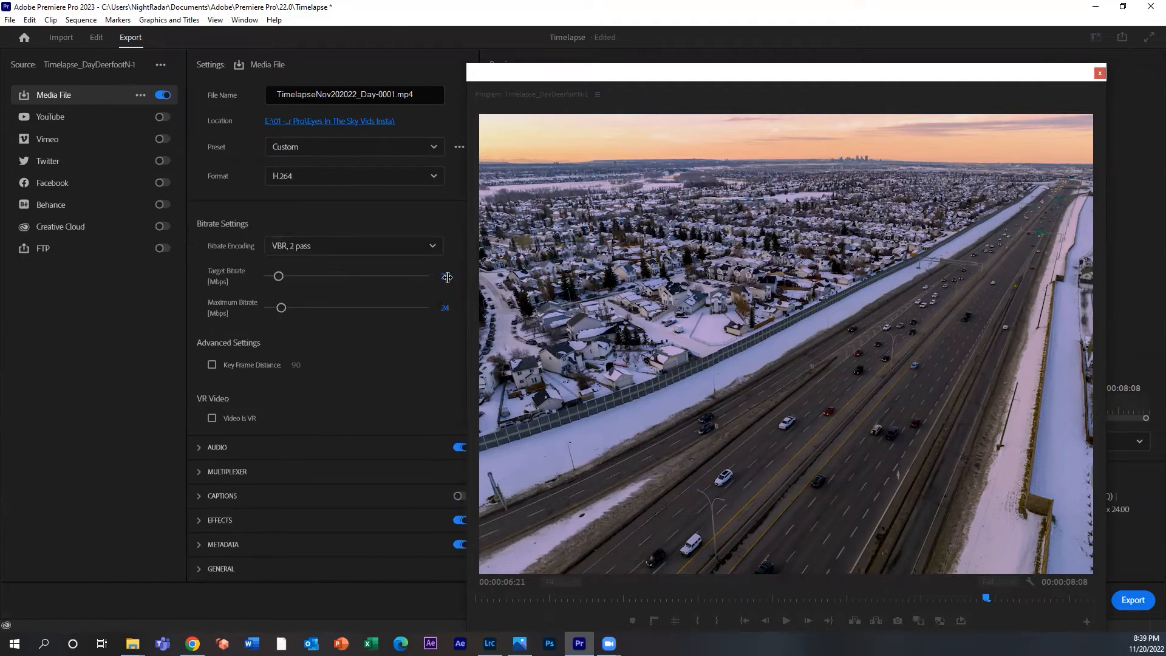
text(65)
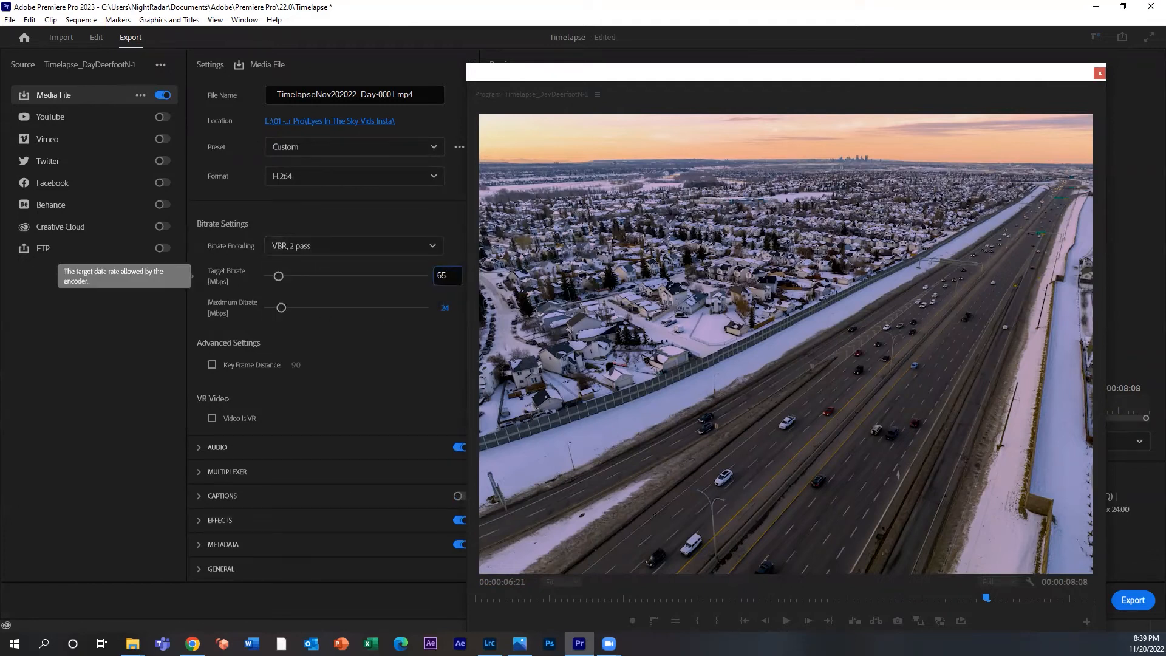
Confirm the target bitrate and export the hyperlapse as an MP4 video.
key(Return)
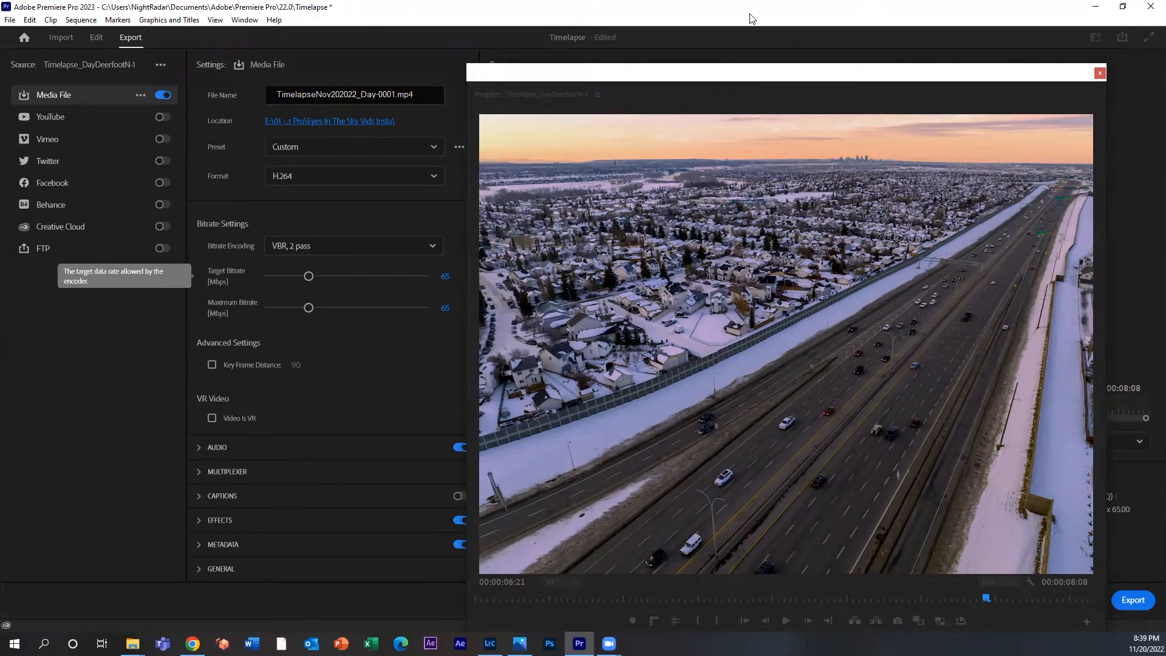
click(1142, 601)
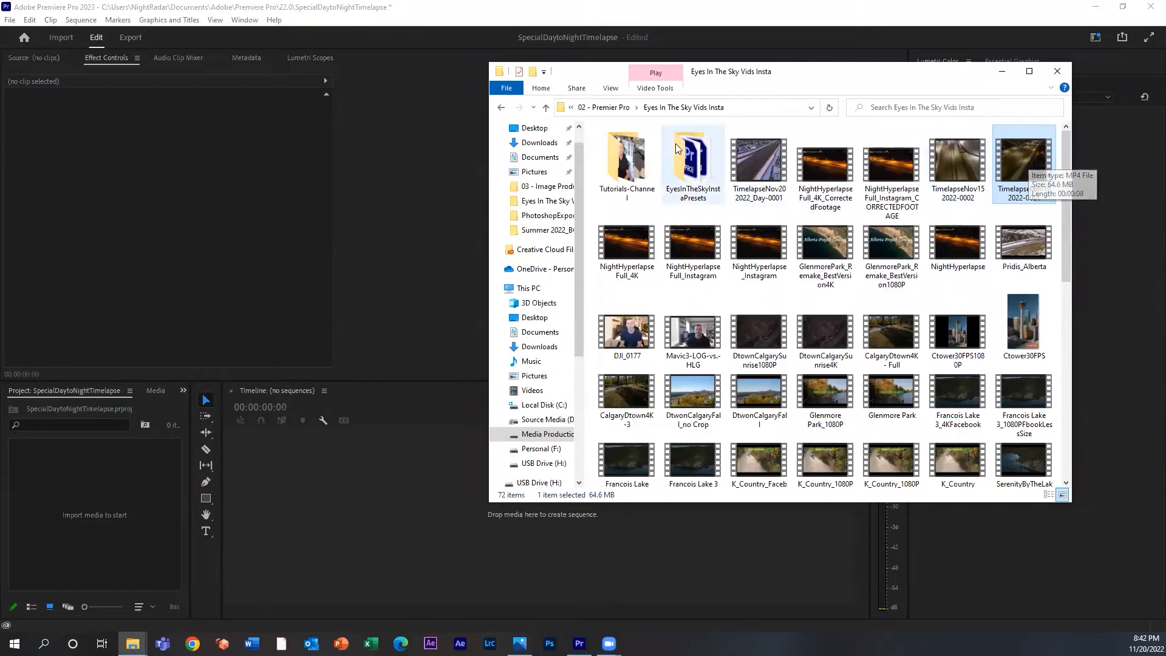
drag(759, 163, 43, 496)
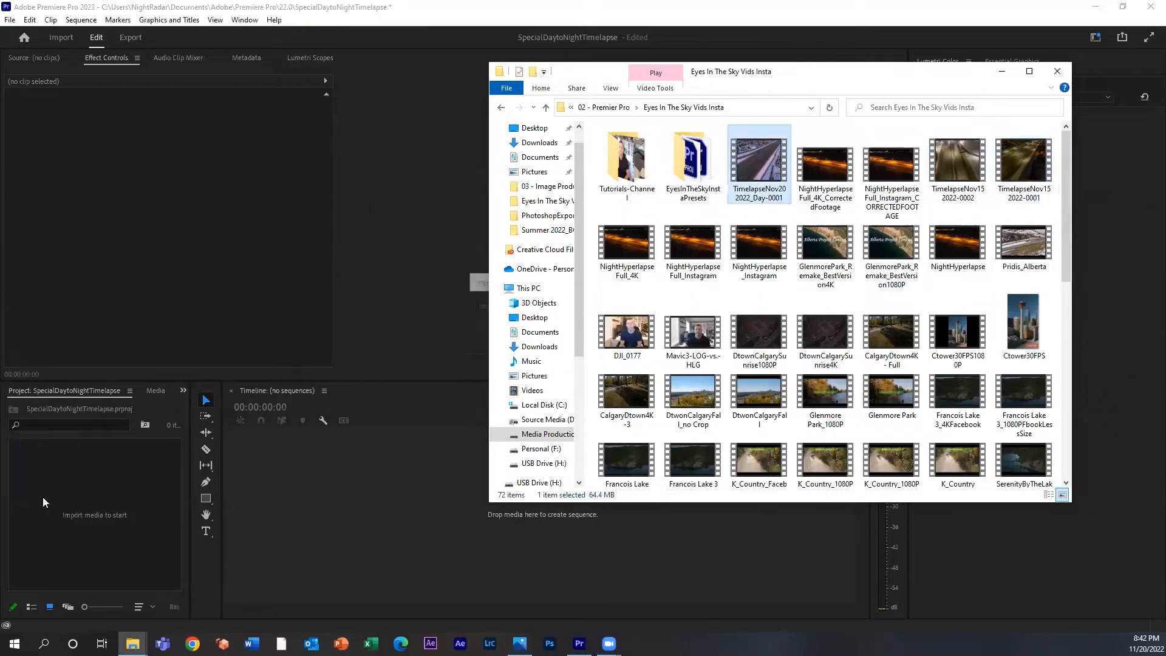
click(1038, 167)
drag(1037, 167, 160, 490)
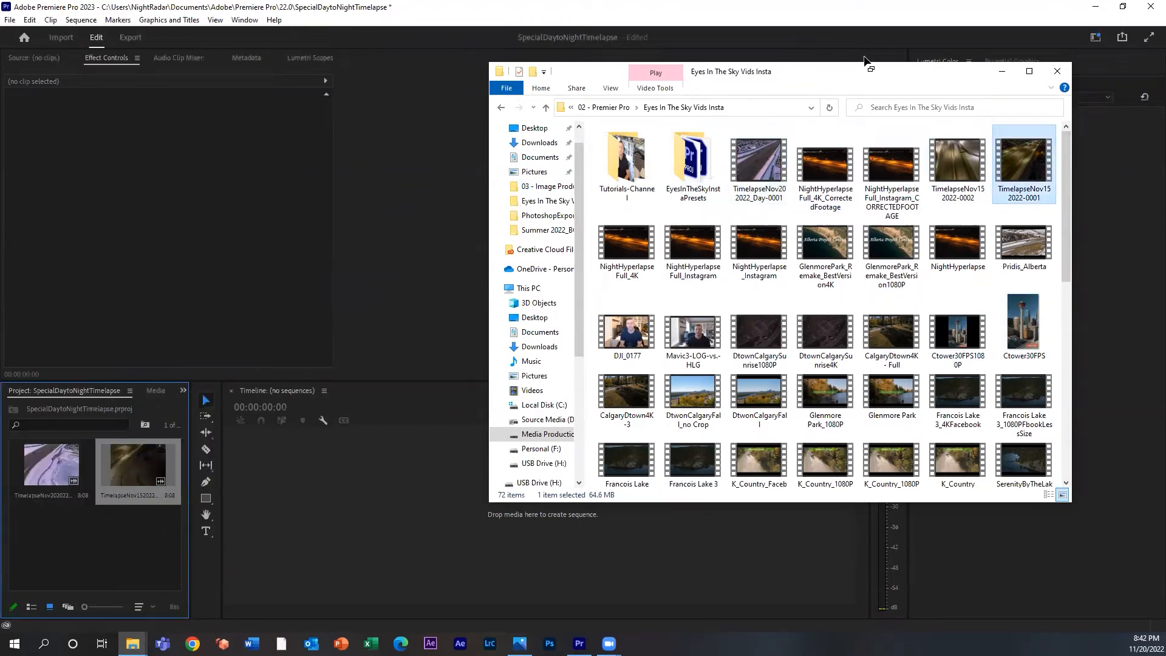
click(1002, 71)
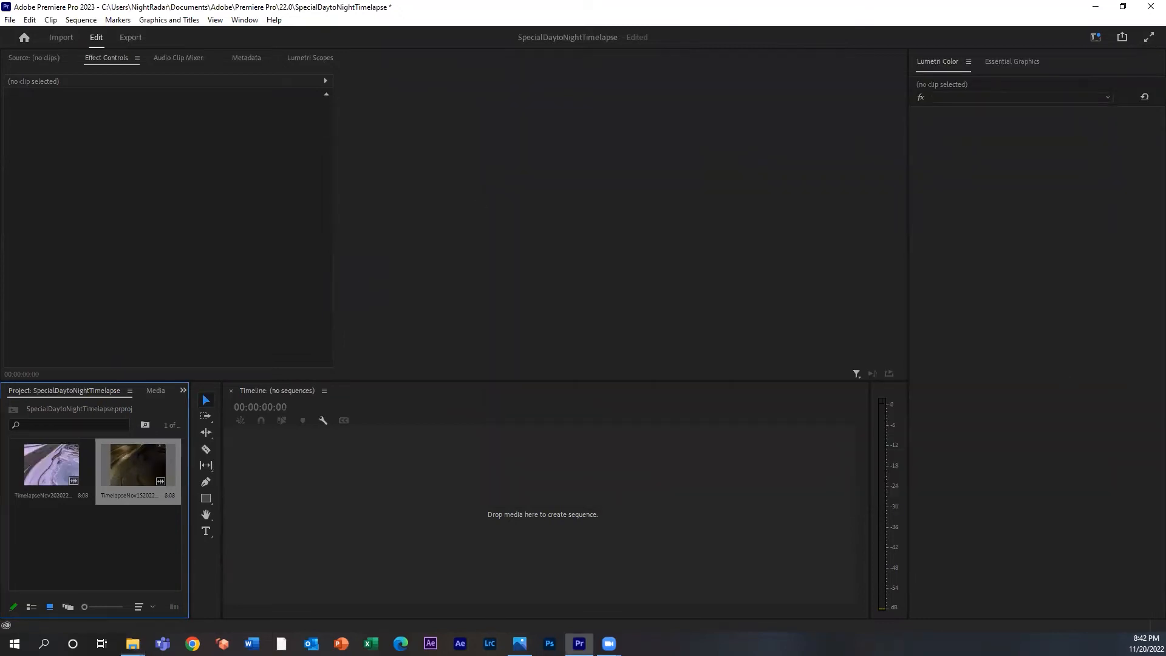
Create a sequence from the day clip and place the night clip on V2, overlapping the later part of the day clip.
drag(61, 467, 290, 497)
drag(129, 454, 435, 494)
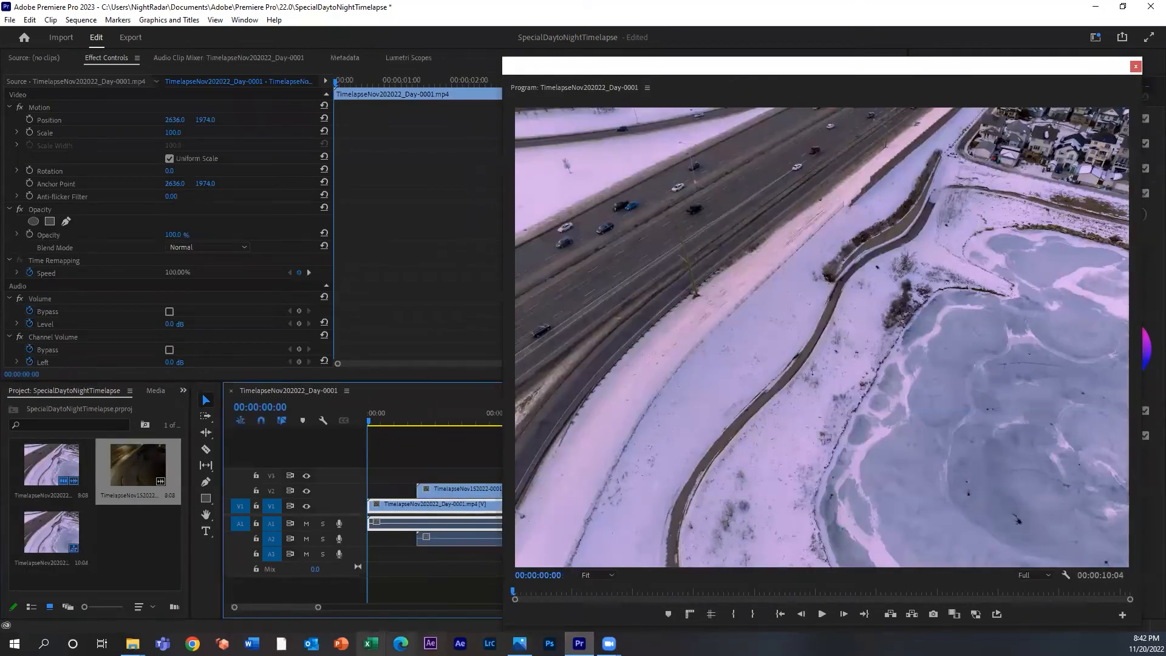
drag(429, 488, 481, 492)
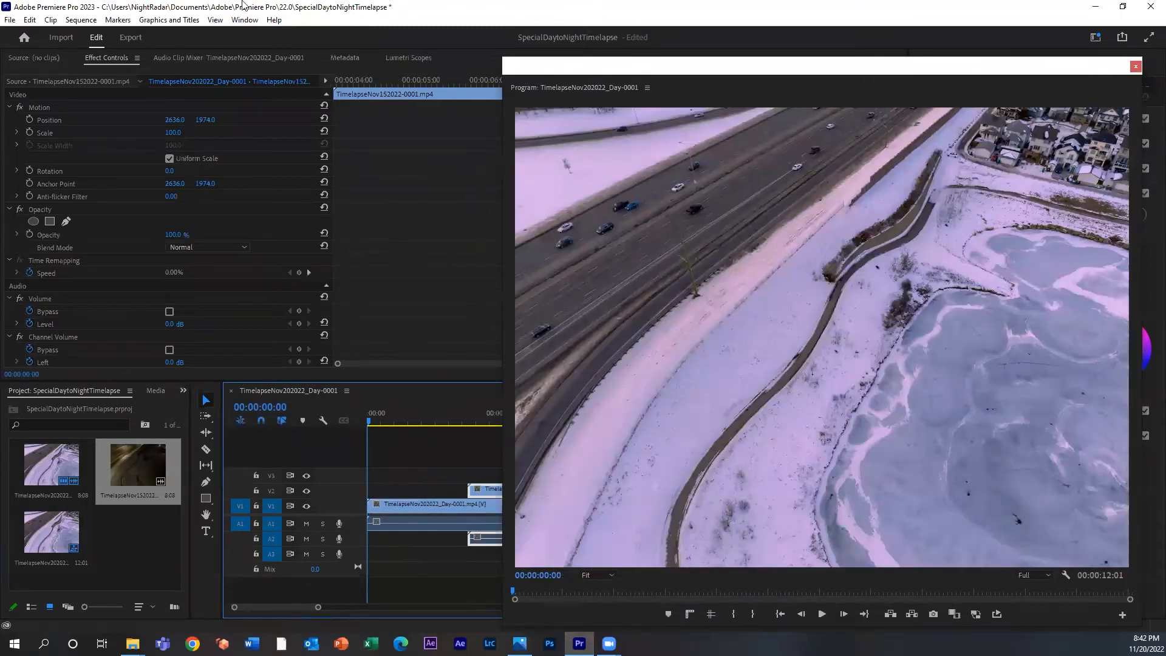
Open the sequence settings and set the frame size to 3860 horizontal by 2160 vertical.
click(81, 19)
click(100, 34)
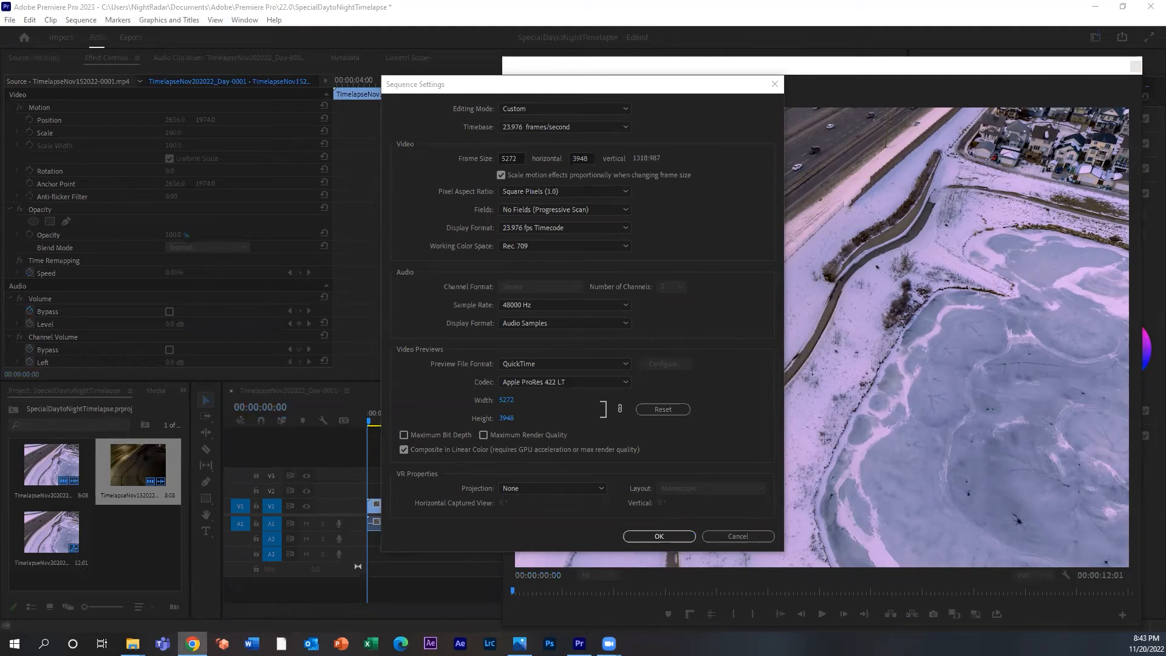
click(521, 159)
drag(523, 158, 428, 164)
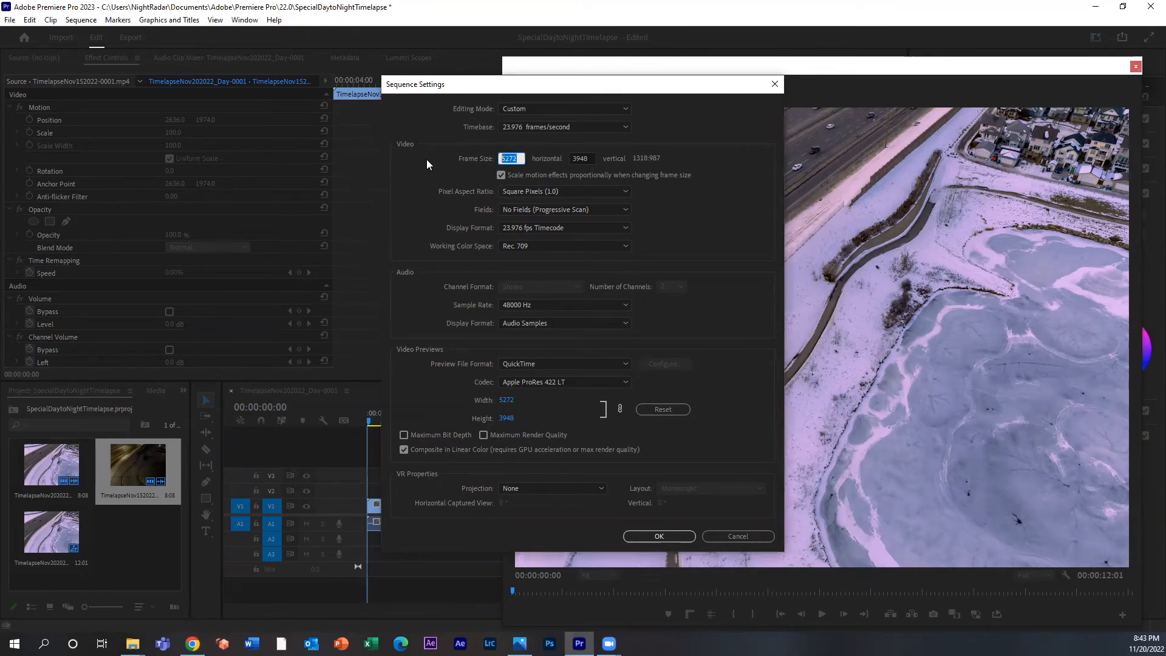
text(3860)
key(Tab)
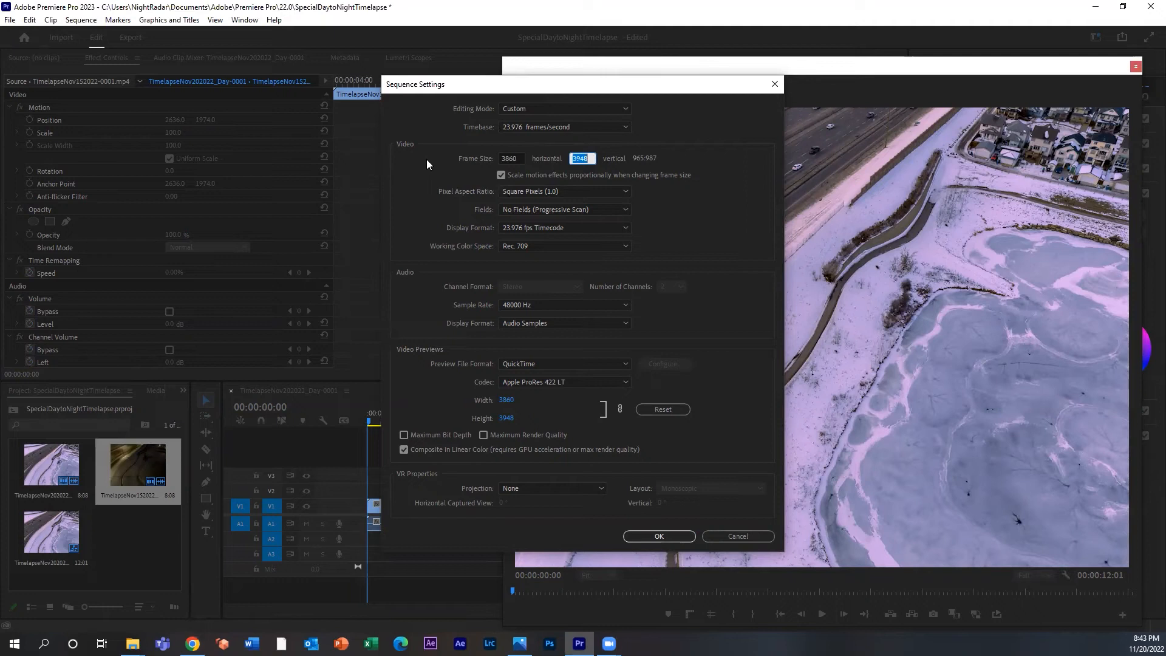
text(60)
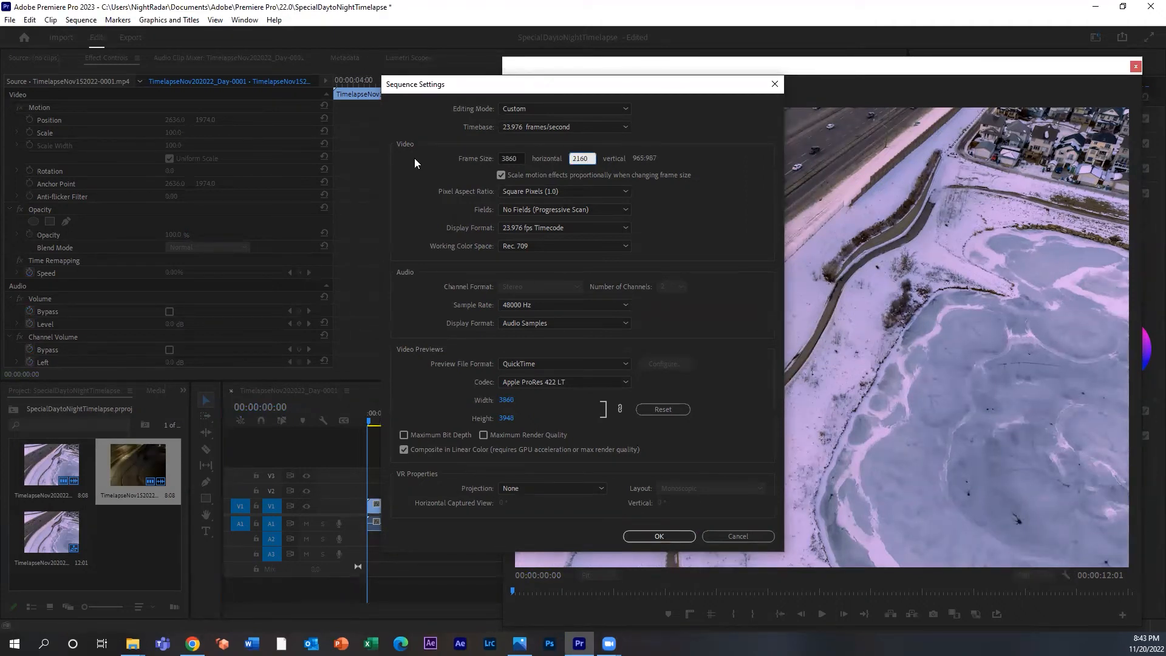
Correct the horizontal frame size to 3840 and apply the sequence settings, accepting the deletion of all preview files.
click(520, 157)
key(BackSpace)
key(BackSpace)
text(40)
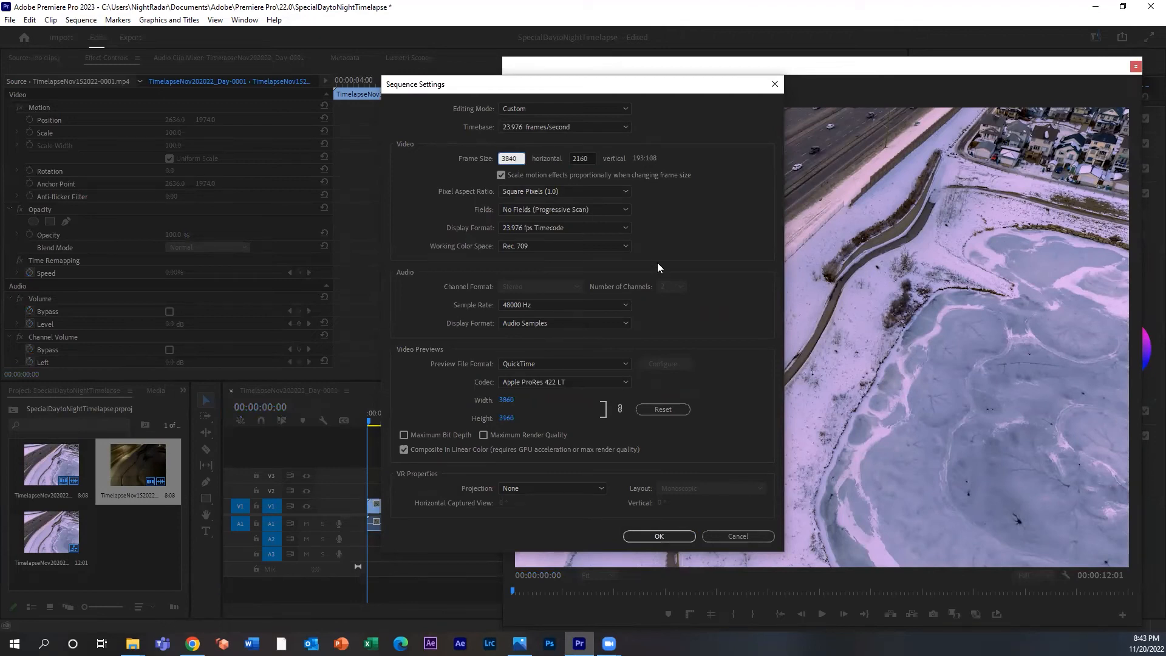
click(660, 535)
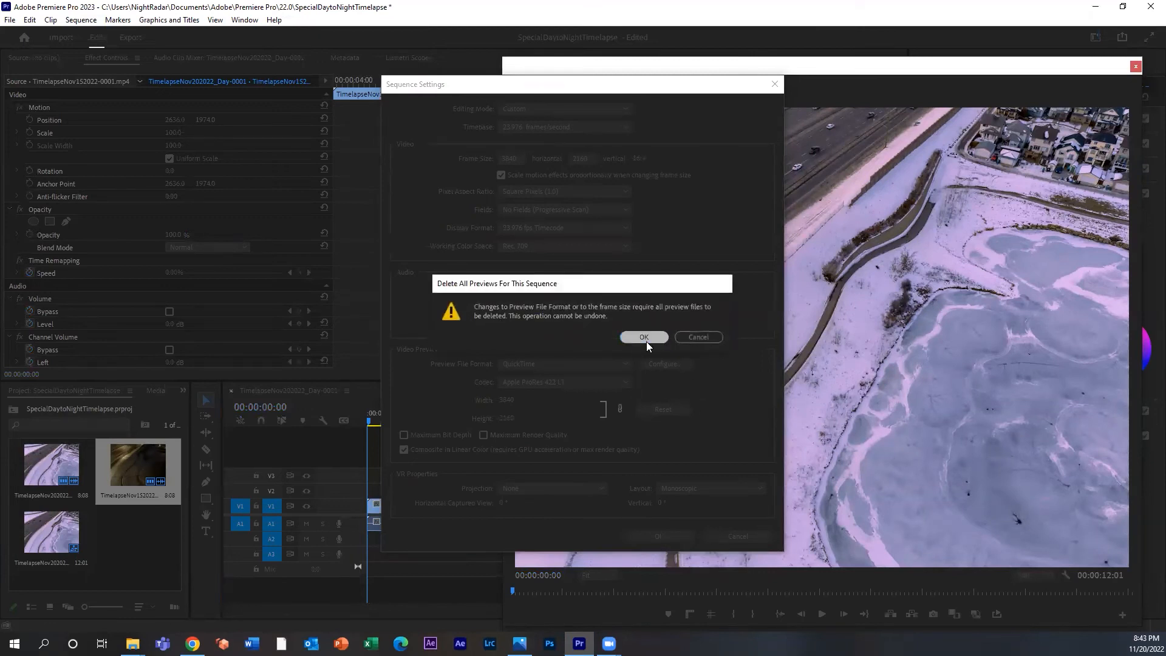
click(644, 338)
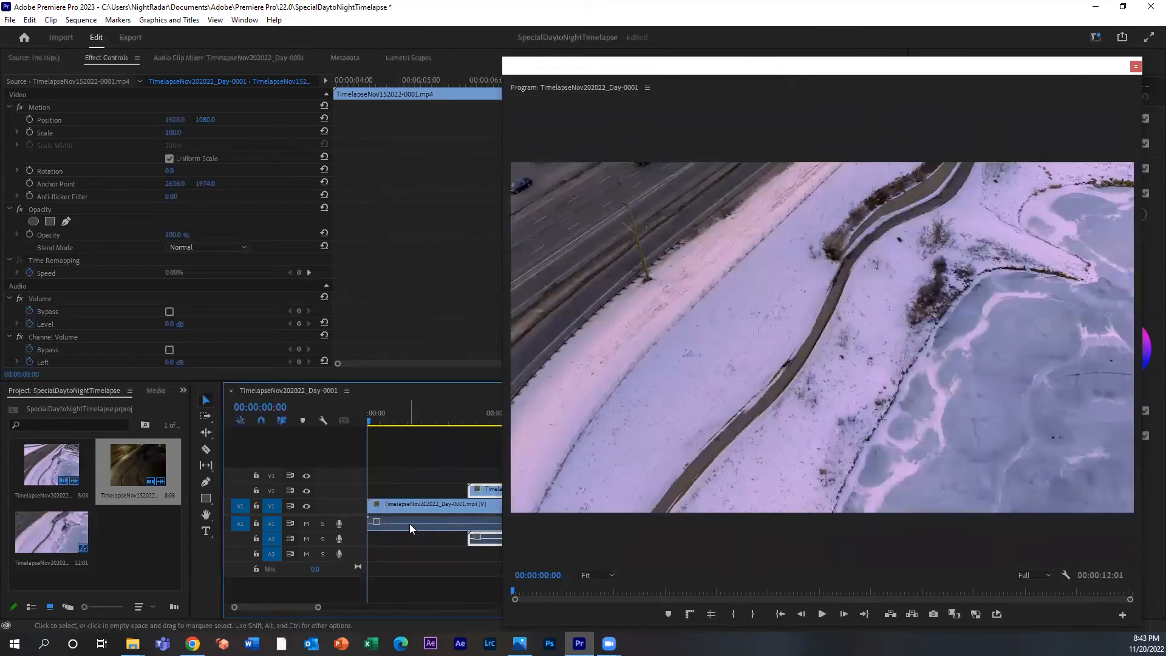
Move the night clip on V2 to the start of the sequence and apply Set to Frame Size to it.
drag(488, 485, 390, 491)
click(130, 458)
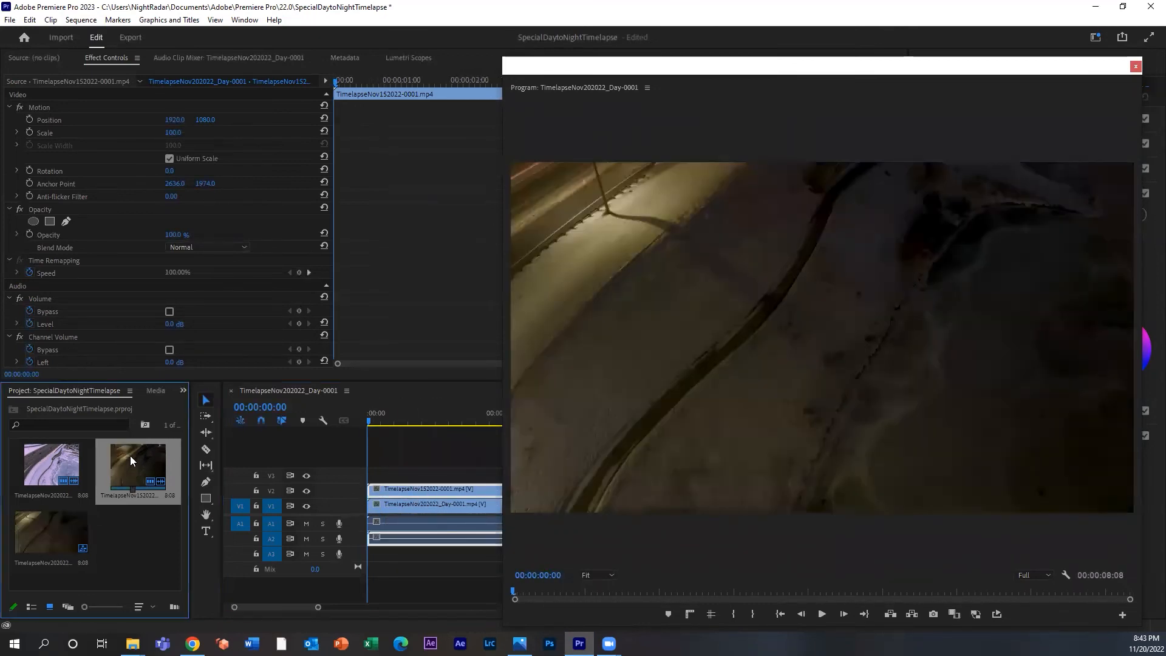
click(14, 460)
click(410, 495)
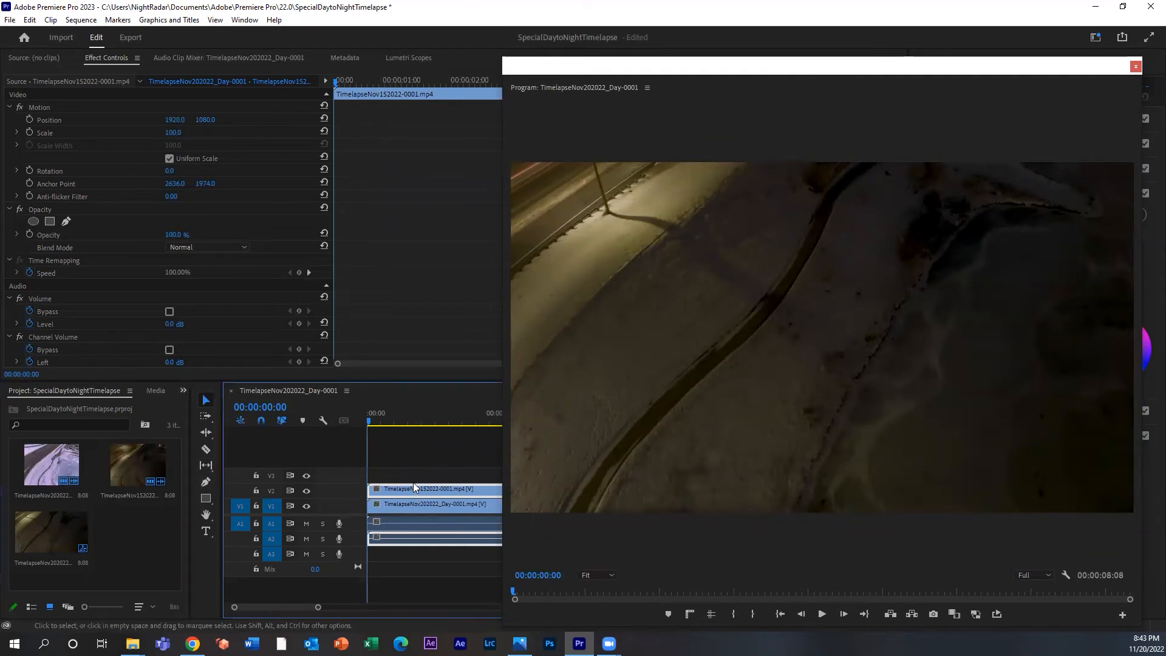
right_click(411, 493)
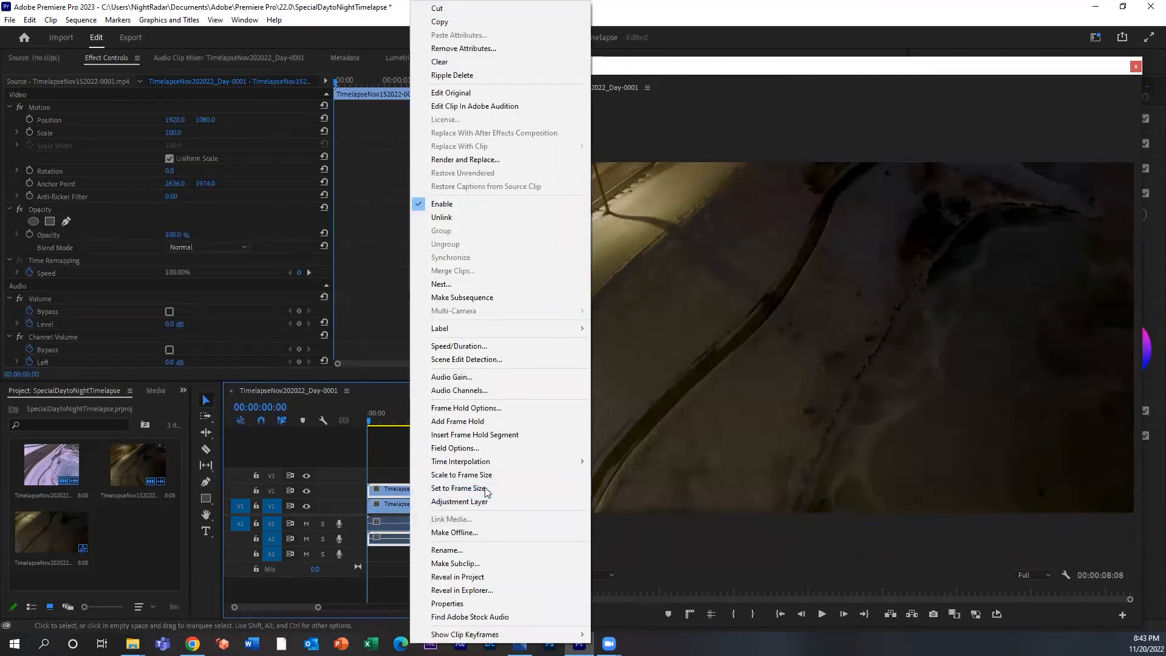
click(483, 489)
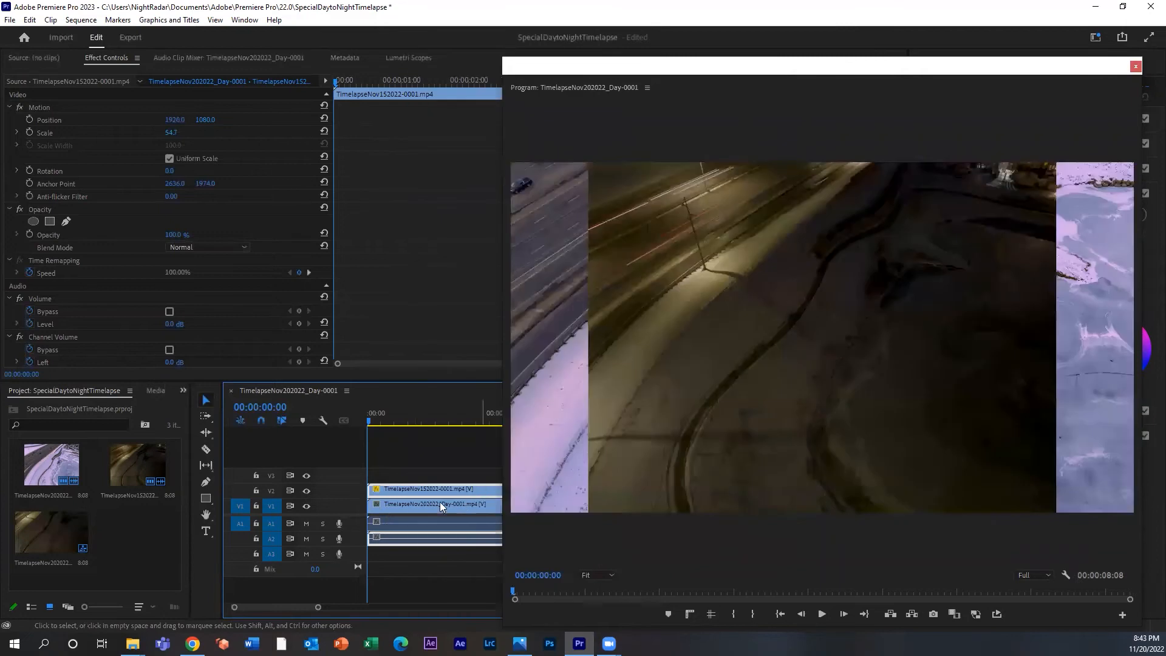
Try Scale to Frame Size on the day clip and on the night clip.
right_click(403, 507)
click(456, 474)
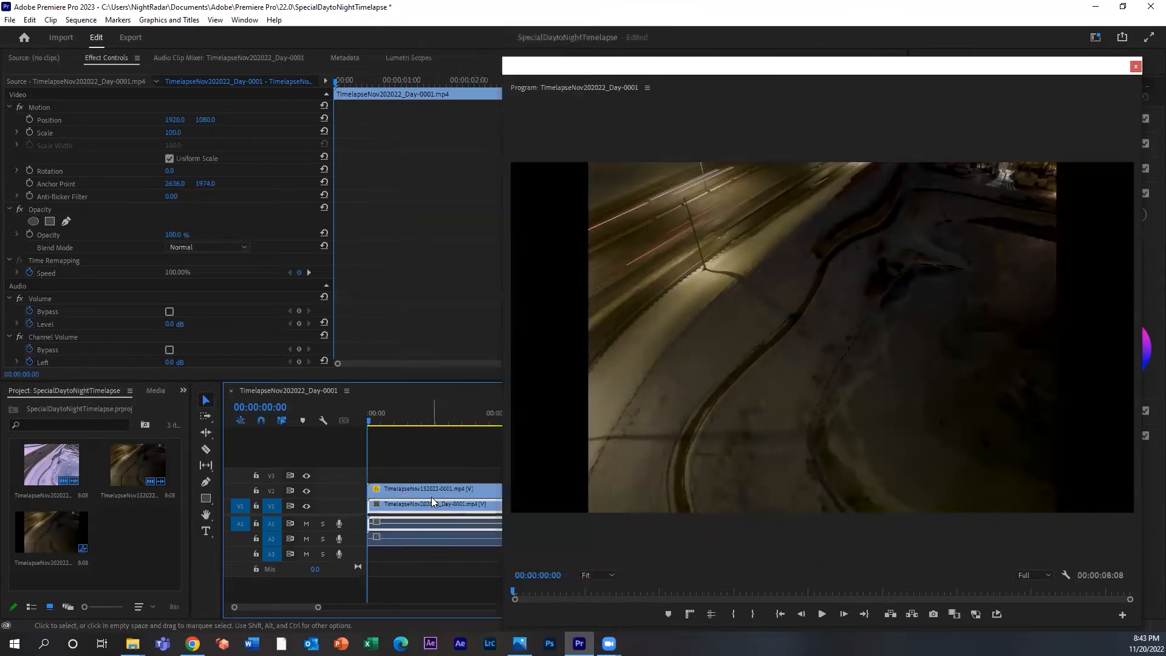
mouse_move(371, 423)
mouse_down()
mouse_move(491, 430)
mouse_move(386, 430)
mouse_up()
right_click(416, 488)
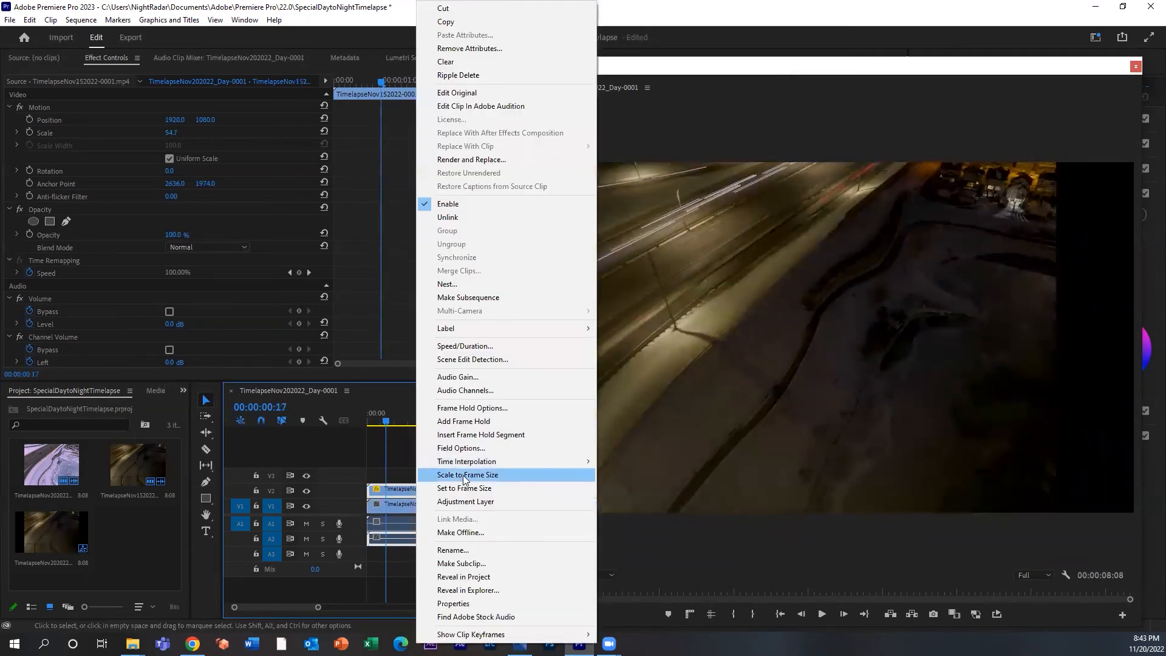
click(464, 475)
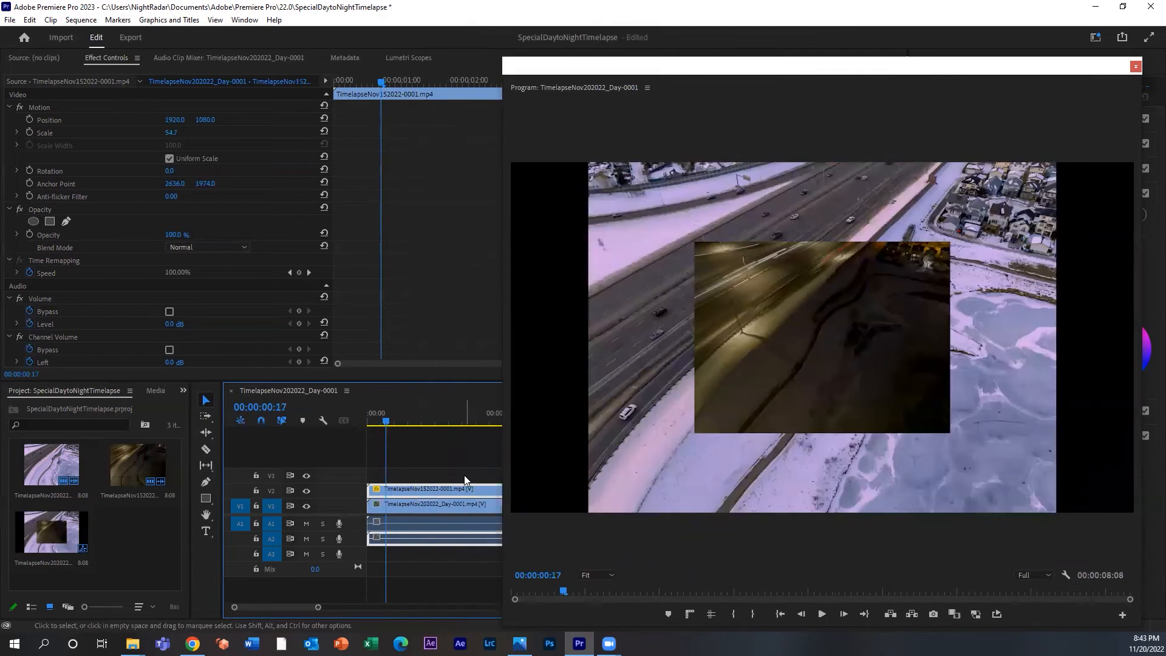
right_click(420, 489)
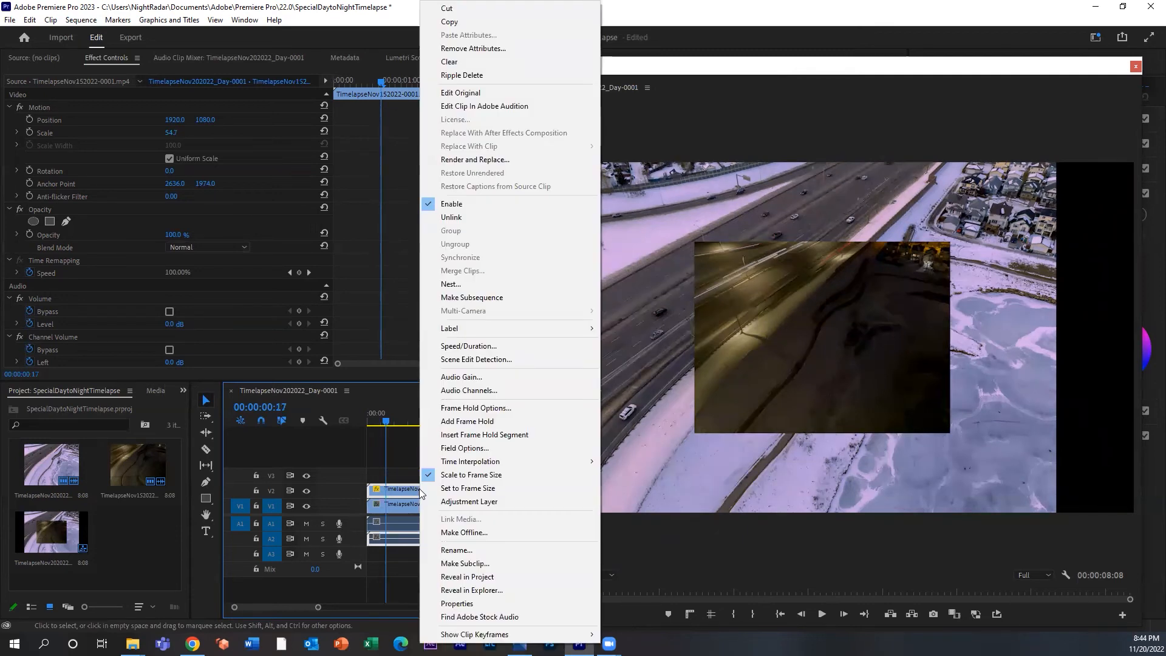
click(400, 459)
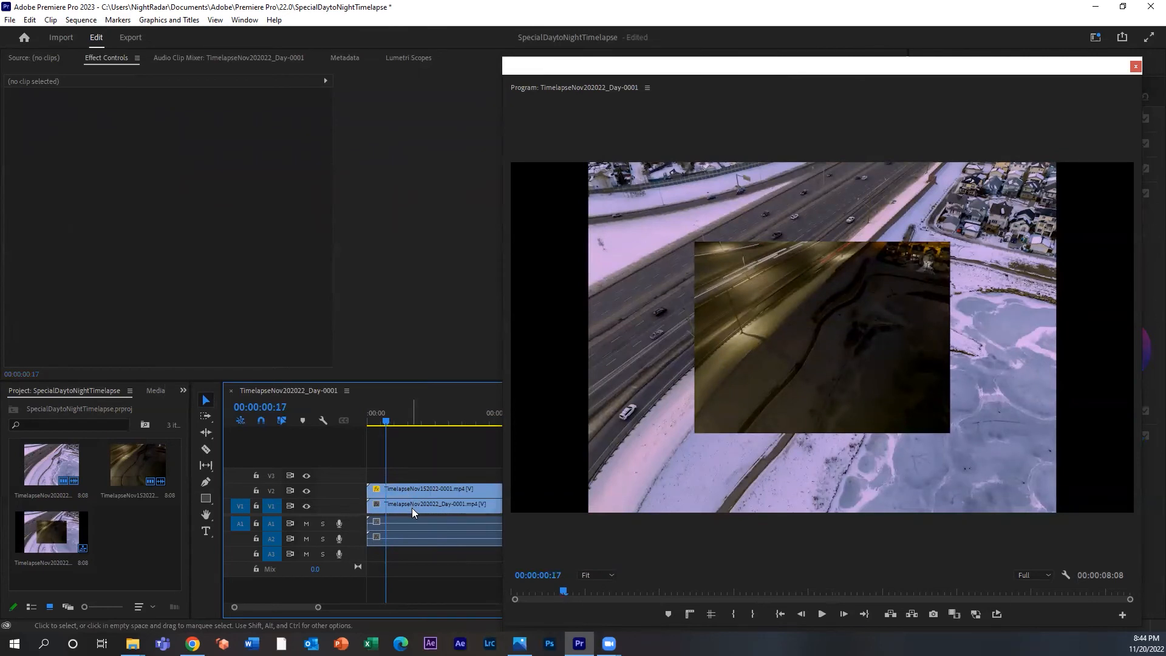
Unlink the audio from the day and night clips and delete both audio tracks' clips.
right_click(412, 509)
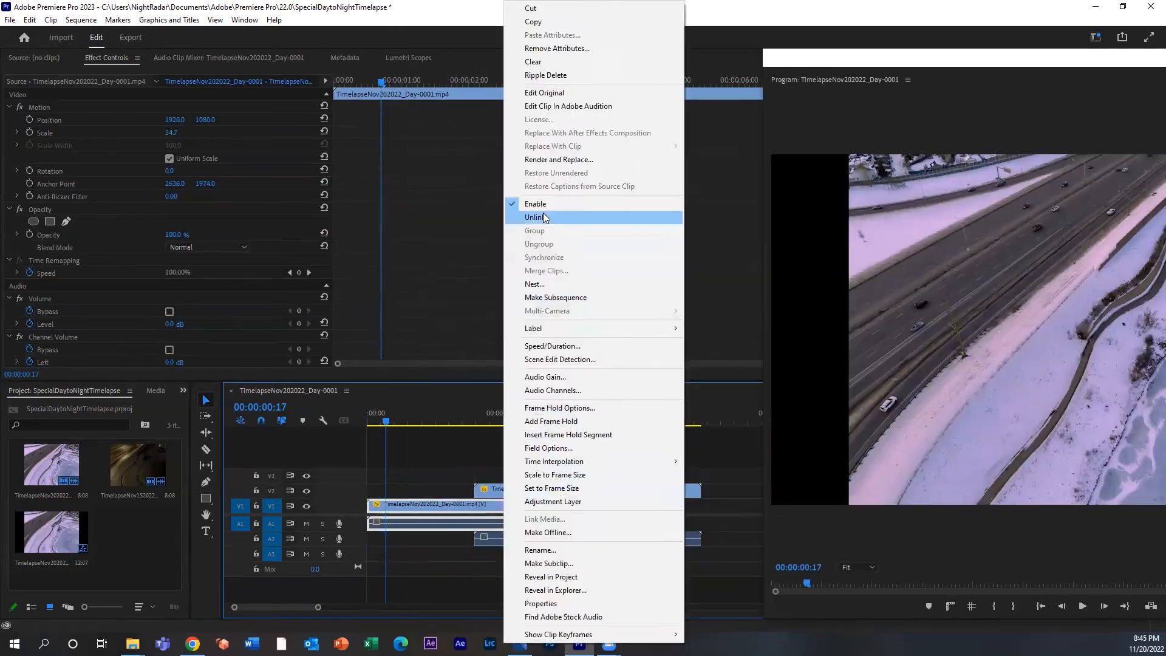
click(550, 489)
click(539, 490)
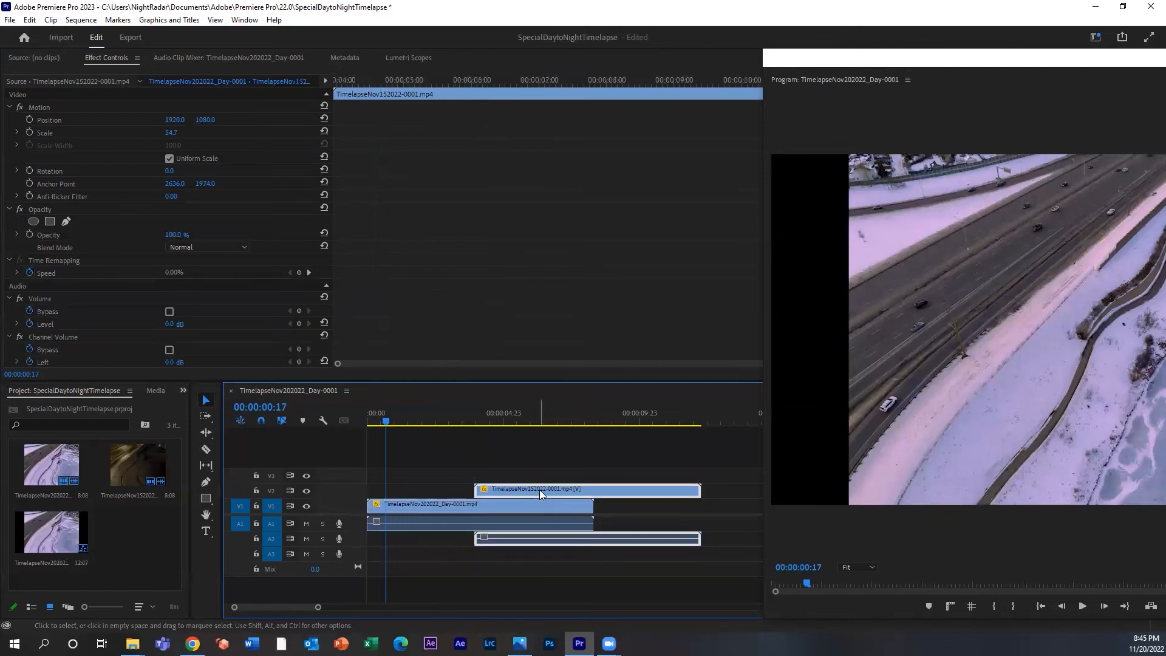
right_click(539, 489)
click(588, 217)
click(522, 539)
key(Delete)
click(493, 525)
key(Delete)
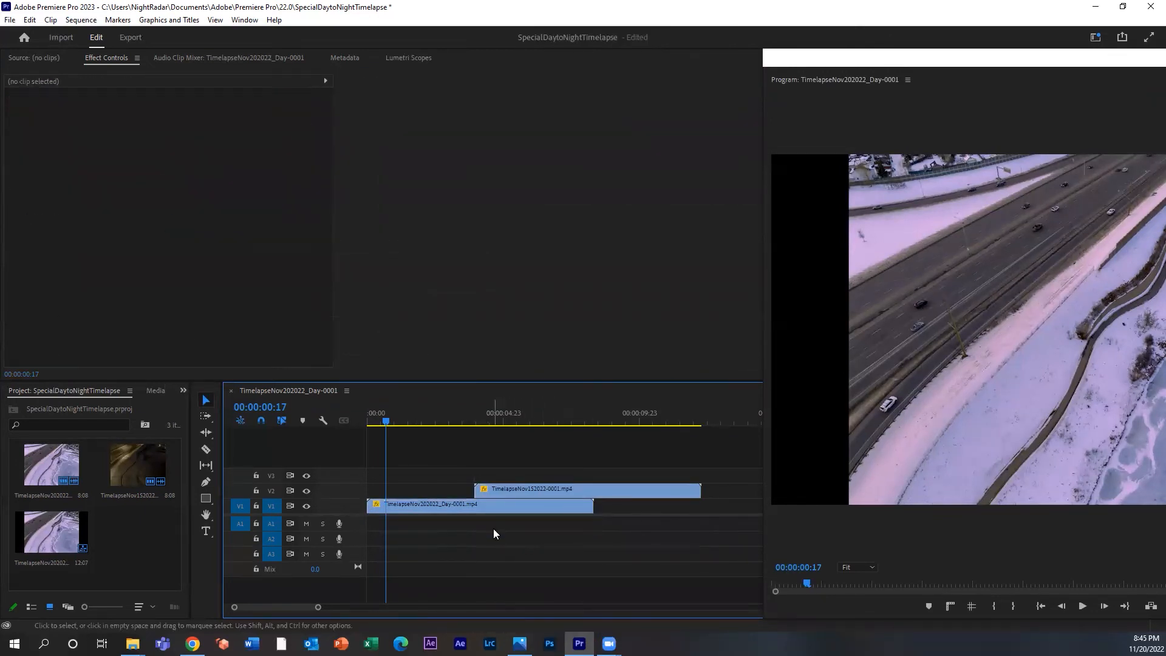
Reposition and trim the night clip on V2 so it starts at 00:00:03:08 and ends level with the day clip.
mouse_move(526, 489)
mouse_down()
mouse_move(547, 486)
mouse_move(529, 488)
mouse_move(536, 498)
mouse_up()
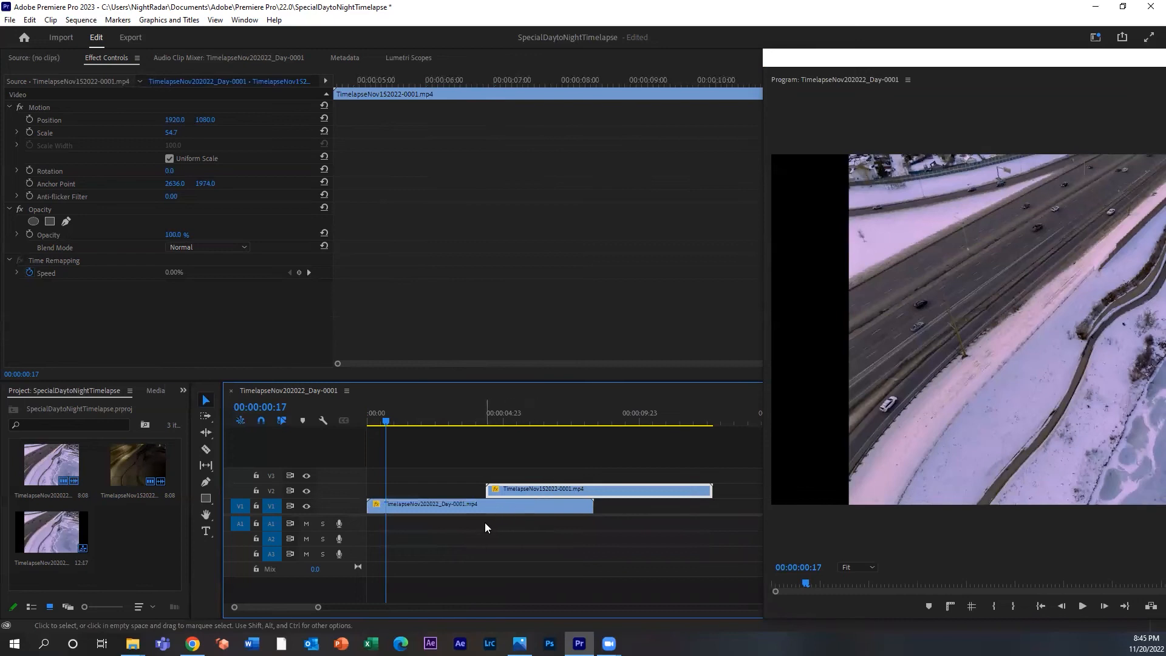
drag(388, 419, 519, 440)
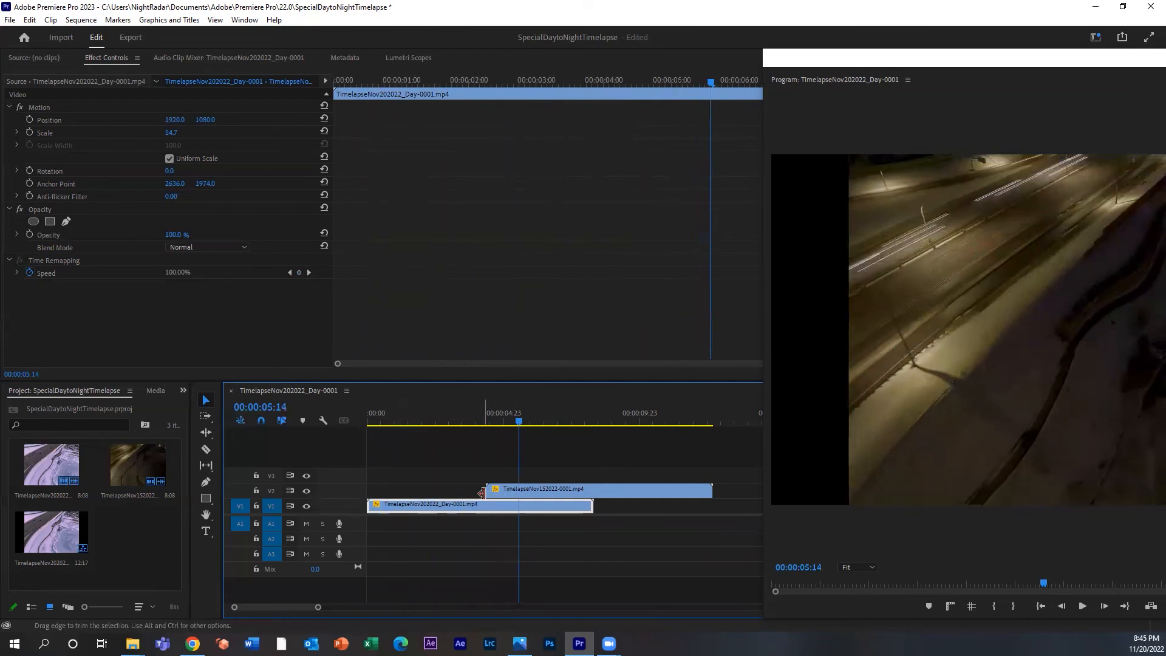
mouse_move(484, 488)
mouse_down()
mouse_move(586, 491)
mouse_move(460, 489)
mouse_up()
Keyframe the day clip's opacity from 100% at 00:00:03:08 to 0% at 00:00:04:06.
drag(516, 425, 458, 429)
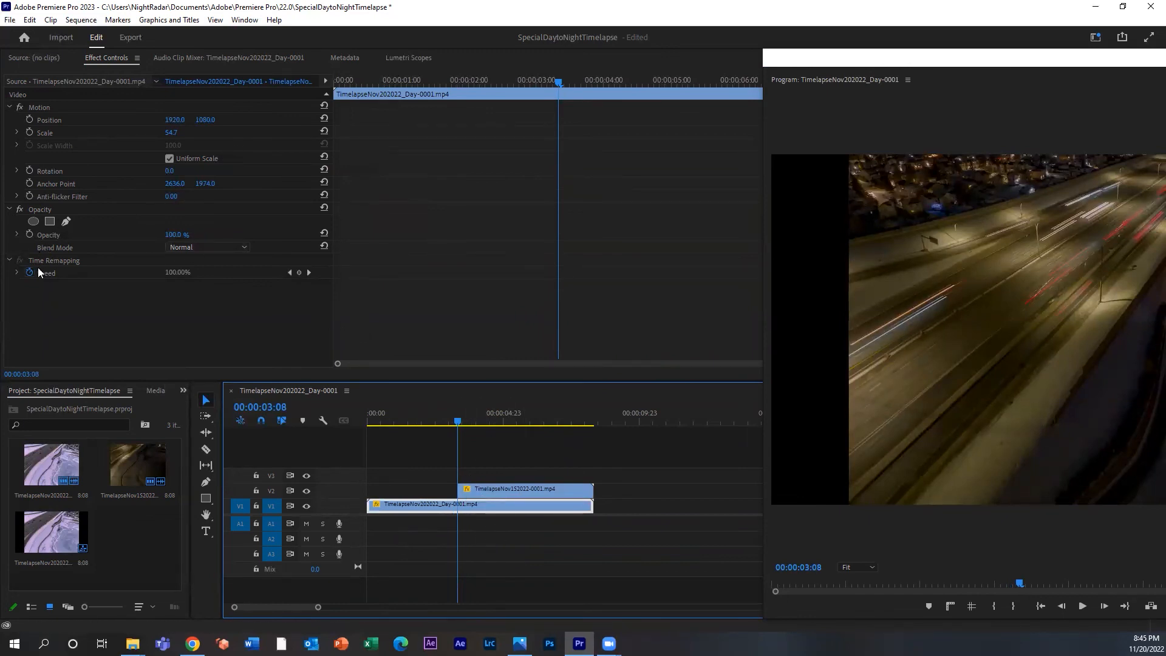
click(29, 235)
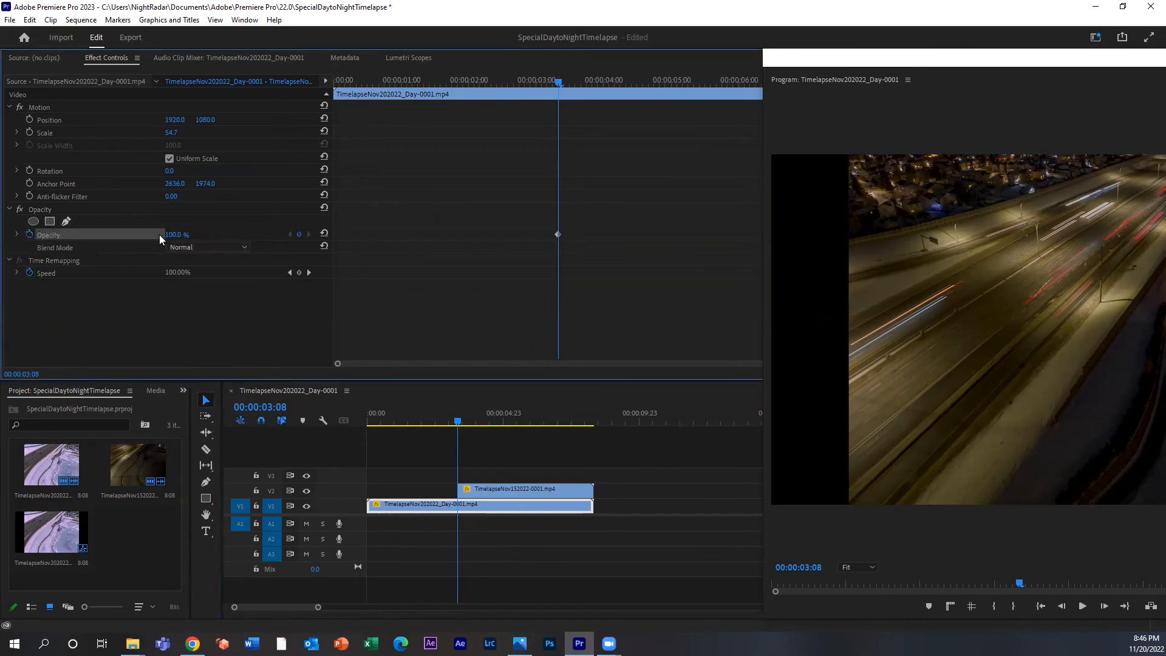
drag(461, 421, 476, 421)
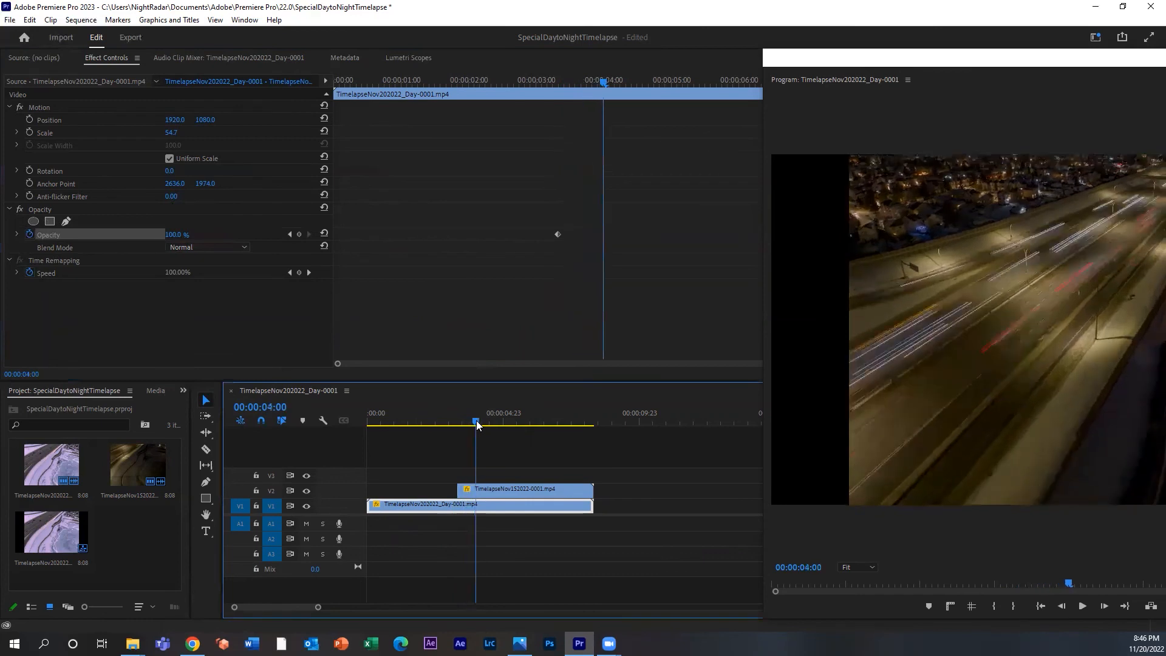
mouse_move(476, 421)
mouse_down()
mouse_move(503, 421)
mouse_move(483, 419)
mouse_up()
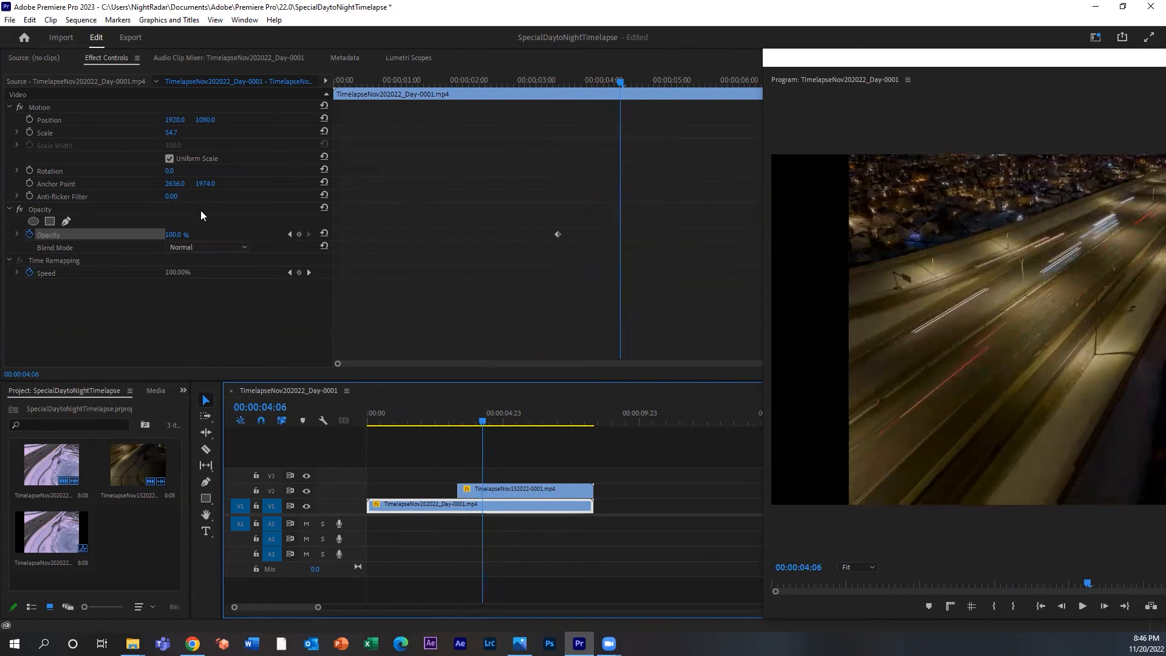
click(173, 234)
text(0)
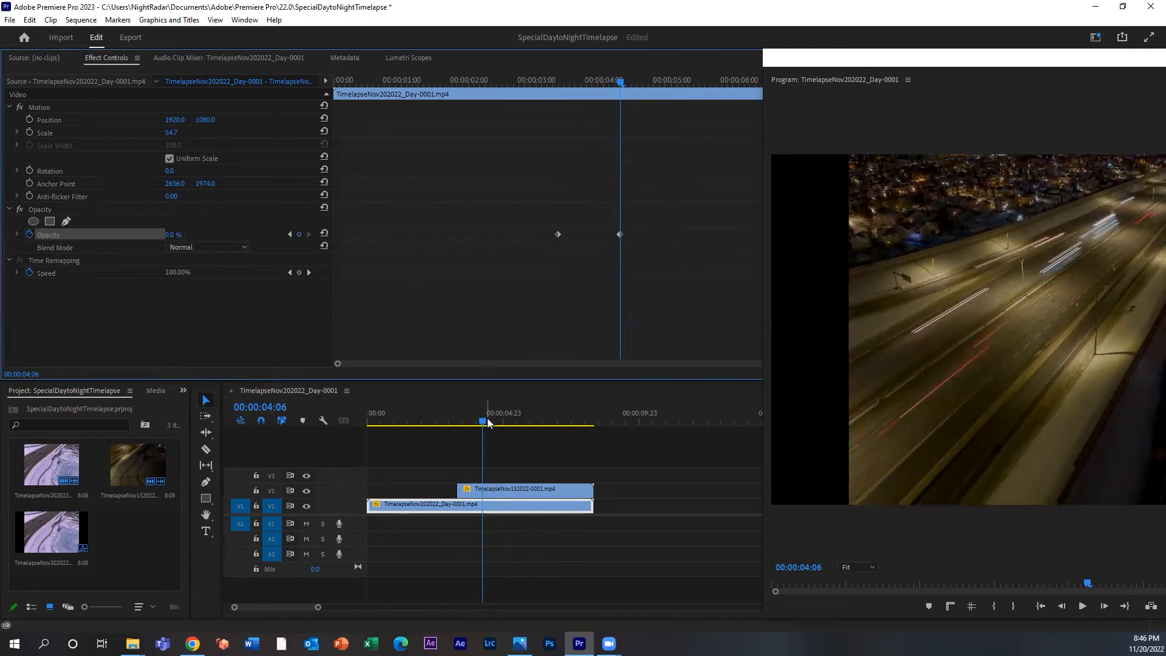
Keyframe the night clip's opacity at 100% at 00:00:04:06 and 0% at its start, 00:00:03:08.
click(477, 490)
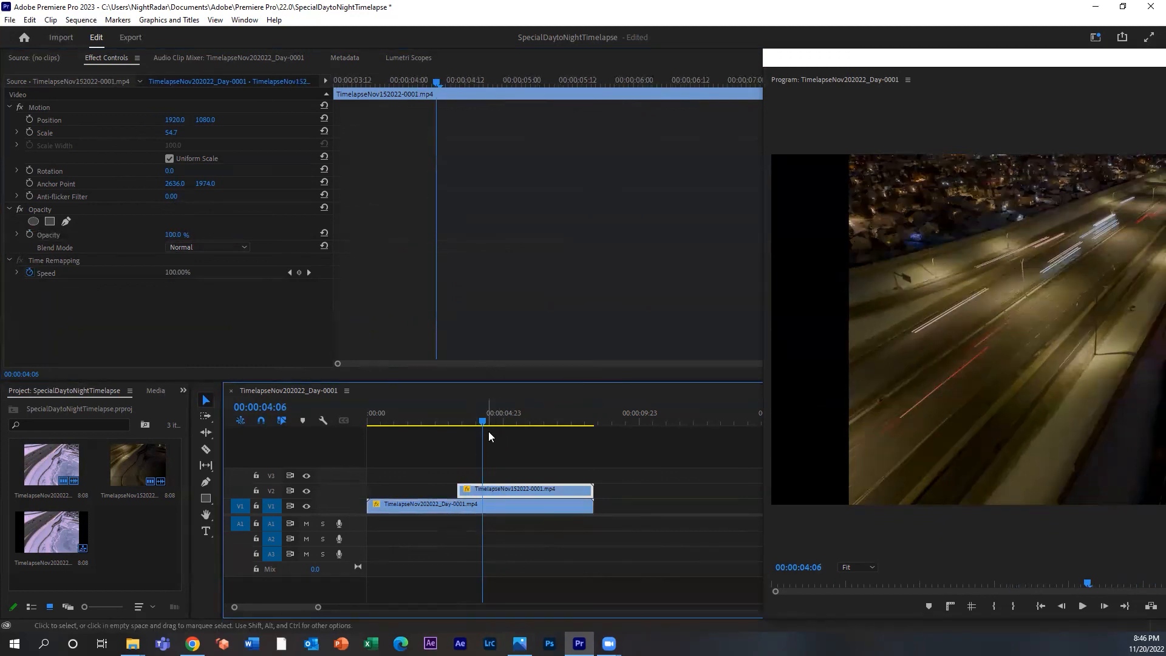
click(29, 234)
drag(483, 423, 458, 422)
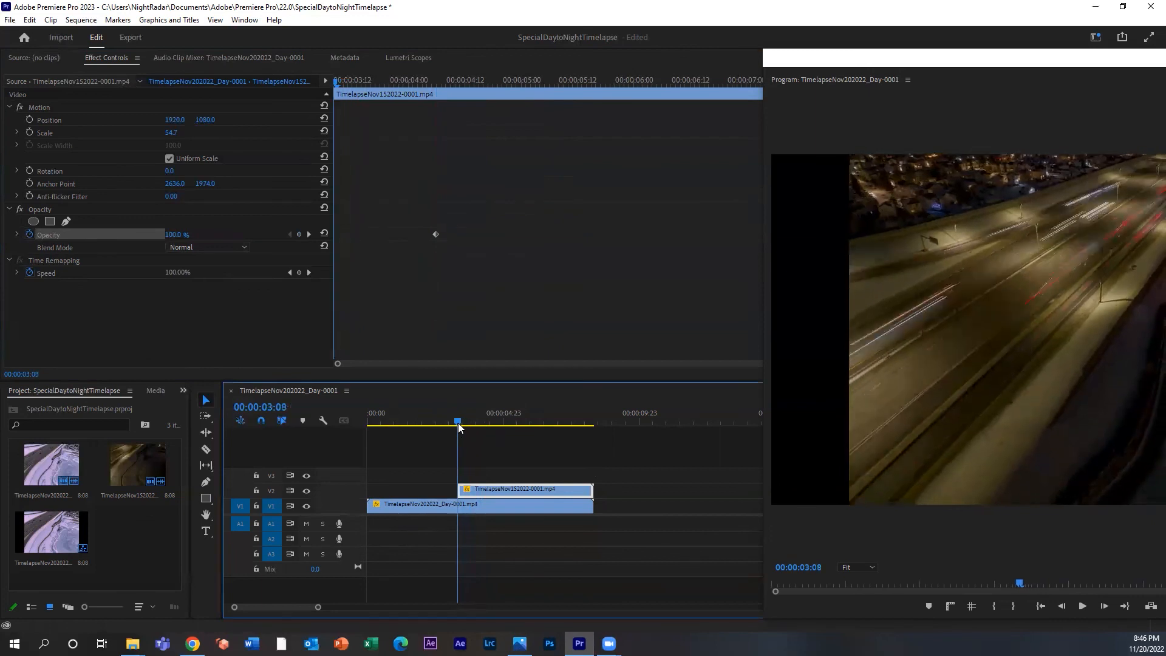
click(178, 237)
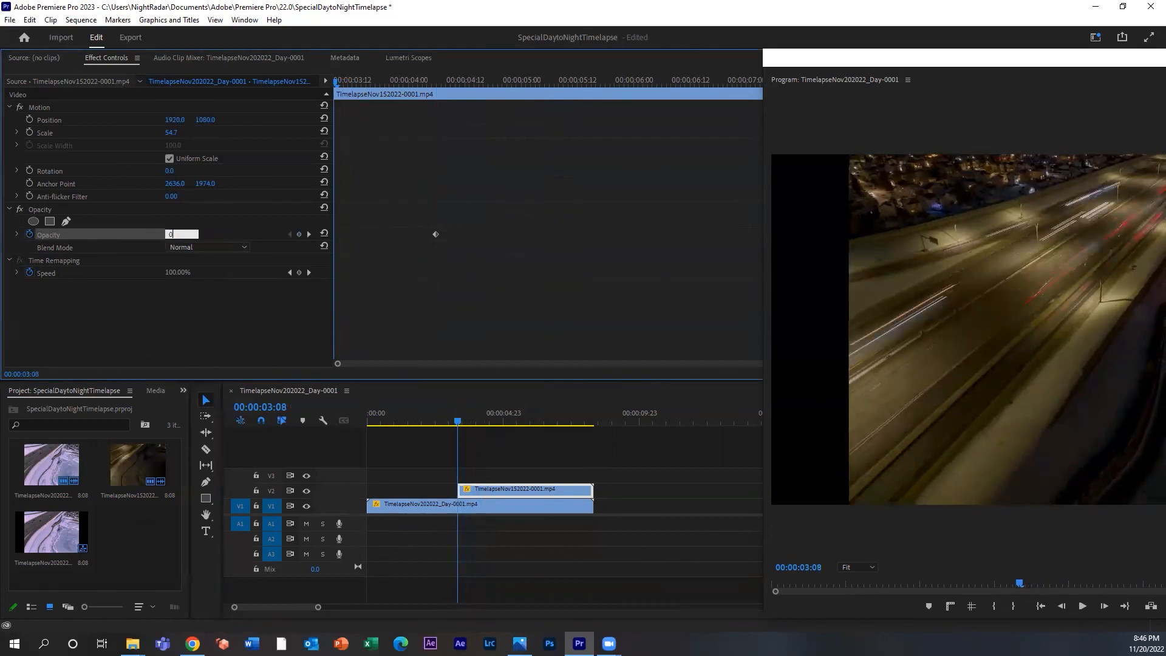
text(0)
key(Return)
Play back and scrub through the day-to-night transition to check the blend.
key(space)
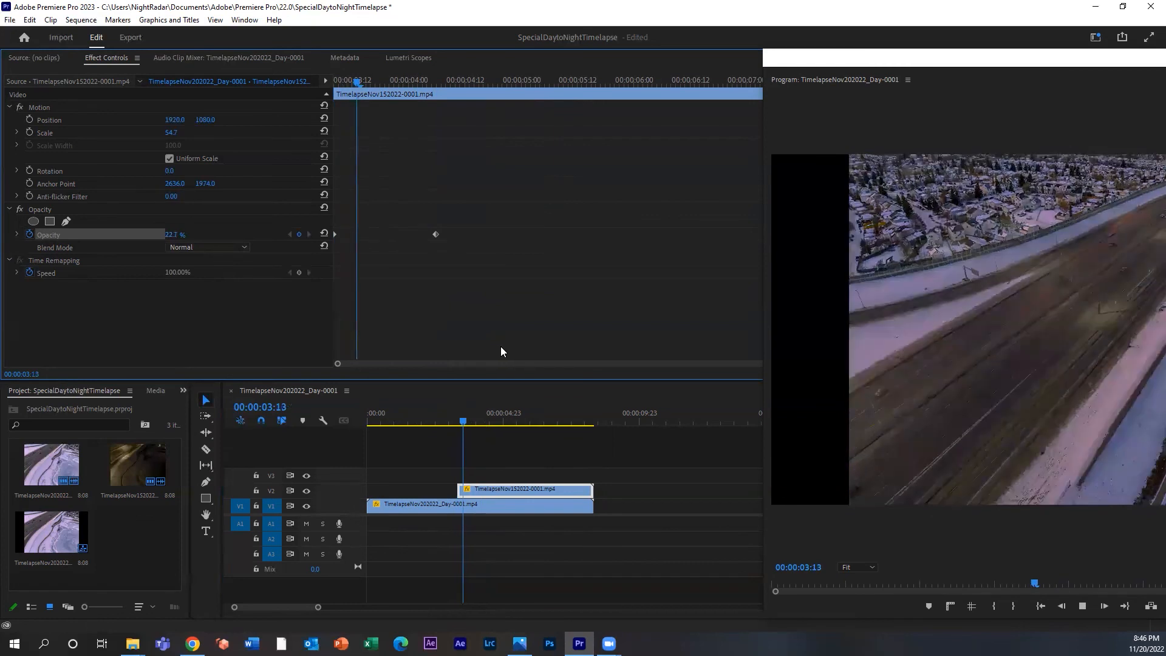
key(space)
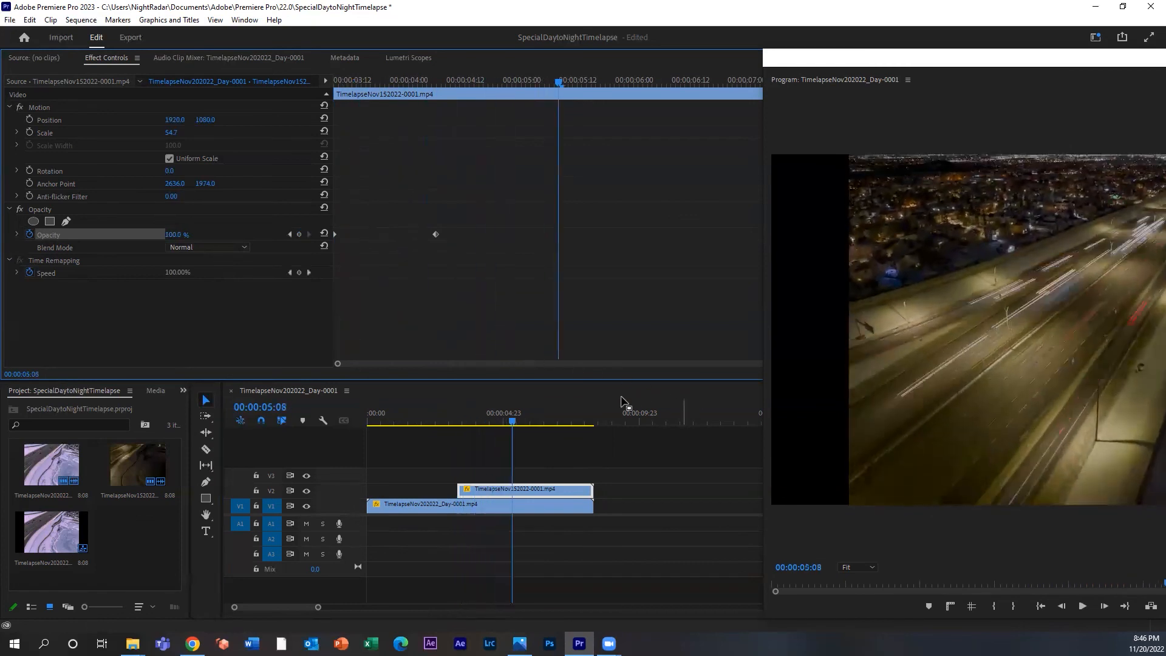
drag(513, 420, 473, 425)
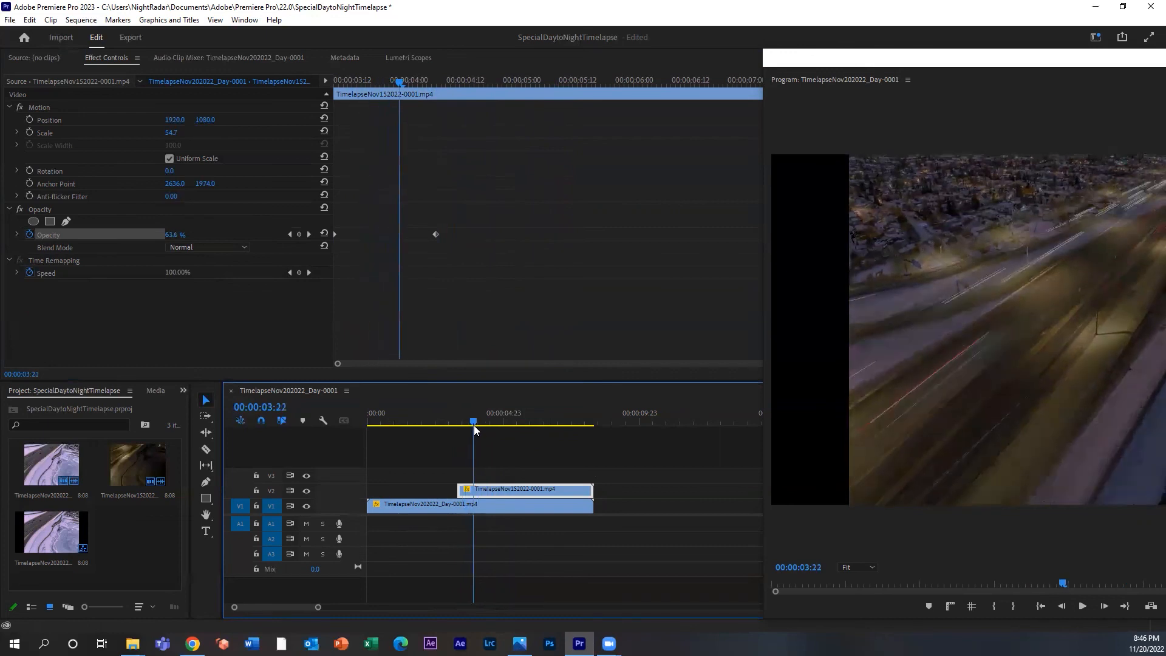
click(1040, 67)
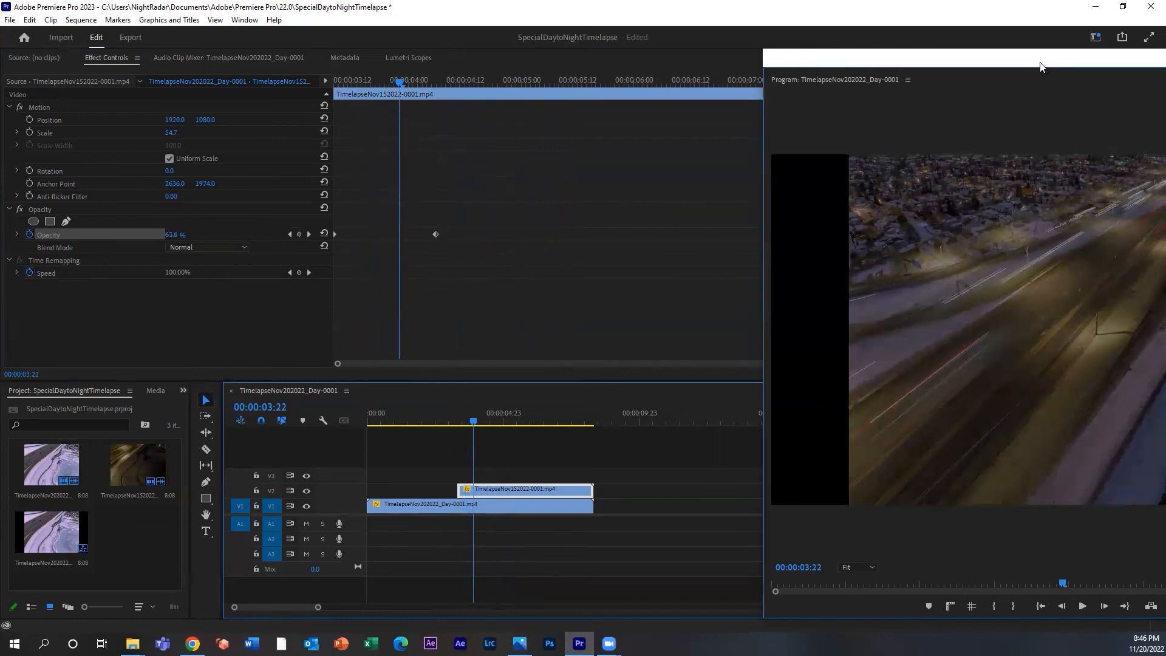